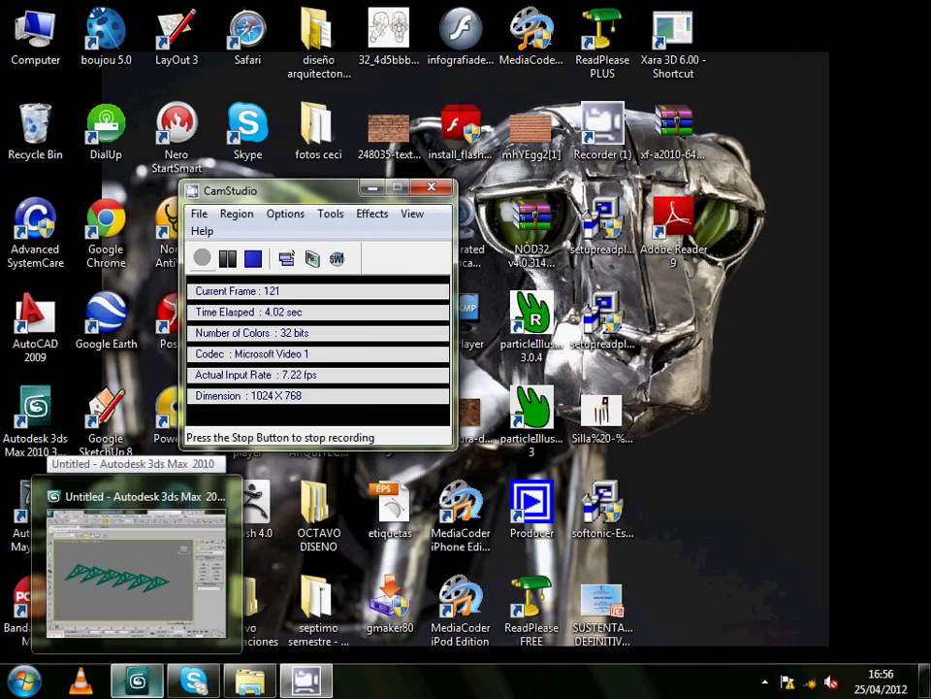
- Restore the six-truss 3ds Max scene and zoom in on a truss joint
click(136, 563)
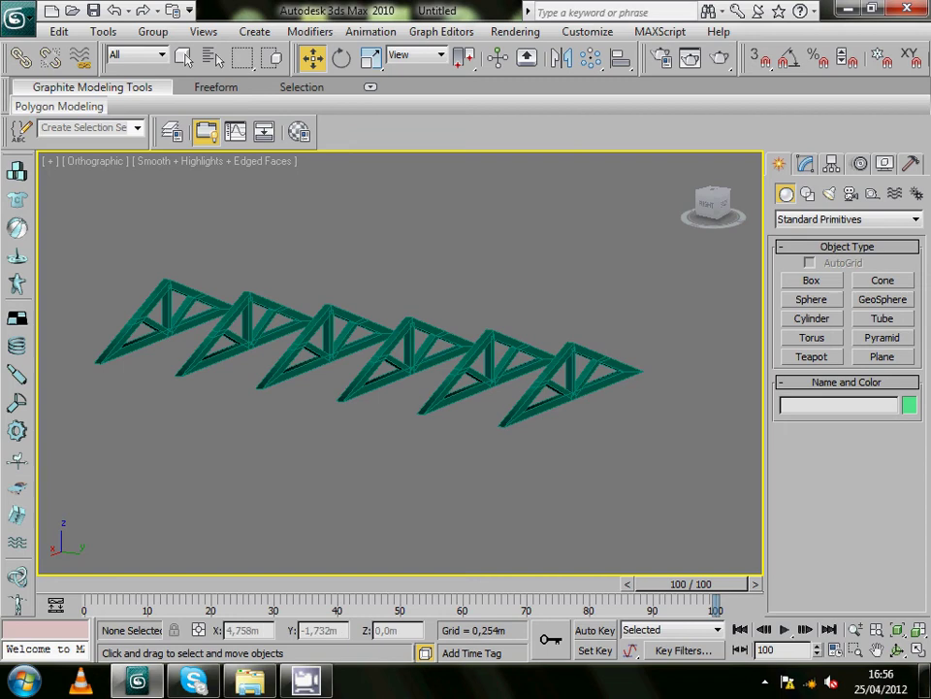
mouse_move(388, 340)
middle_down()
mouse_move(413, 339)
mouse_move(456, 388)
middle_up()
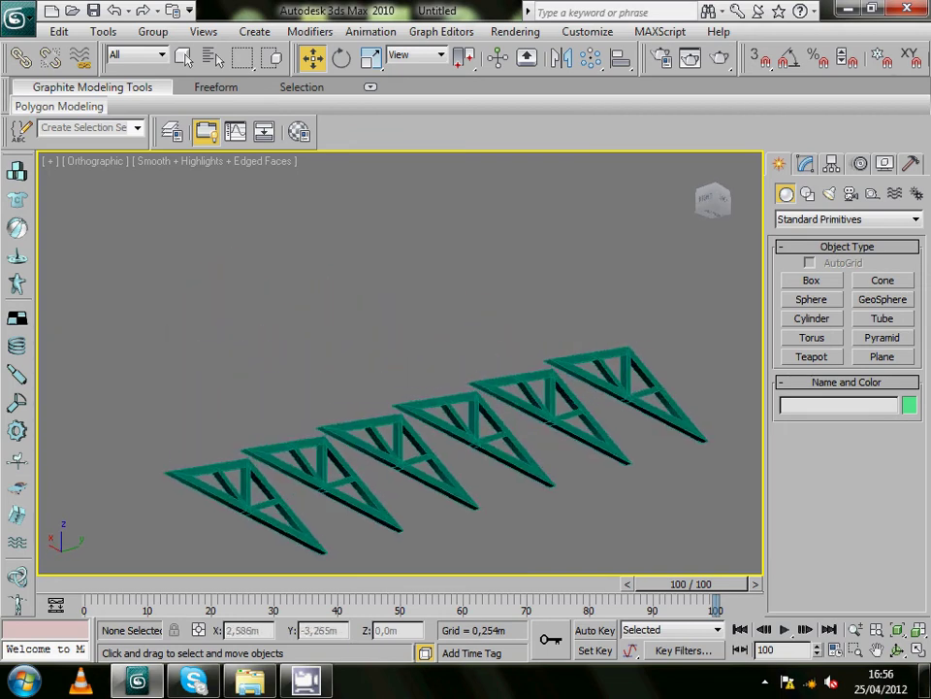
scroll(614, 483, up, 2)
scroll(614, 483, up, 2)
scroll(614, 483, up, 2)
scroll(614, 483, up, 2)
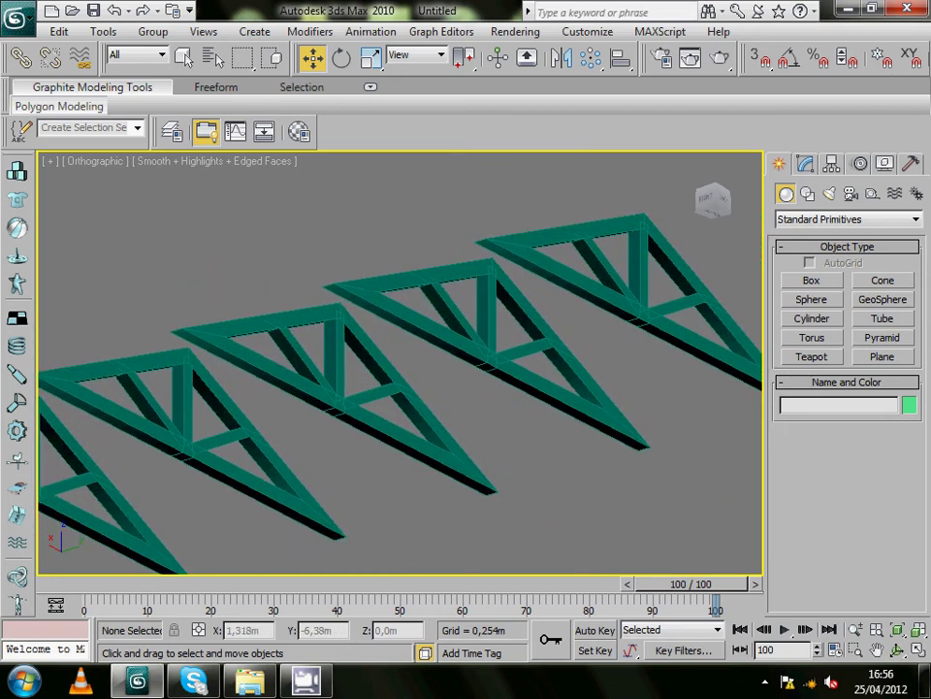
alt+middle_drag(400, 364, 451, 378)
scroll(451, 378, up, 5)
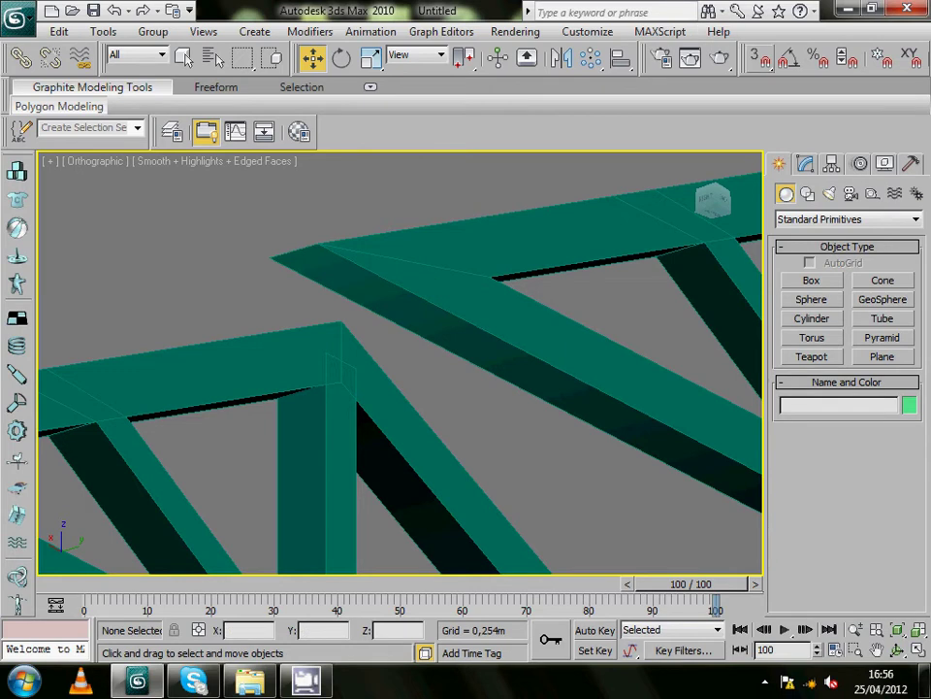
- Enable Vertex and Edge/Segment snapping in Grid and Snap Settings
right_click(762, 58)
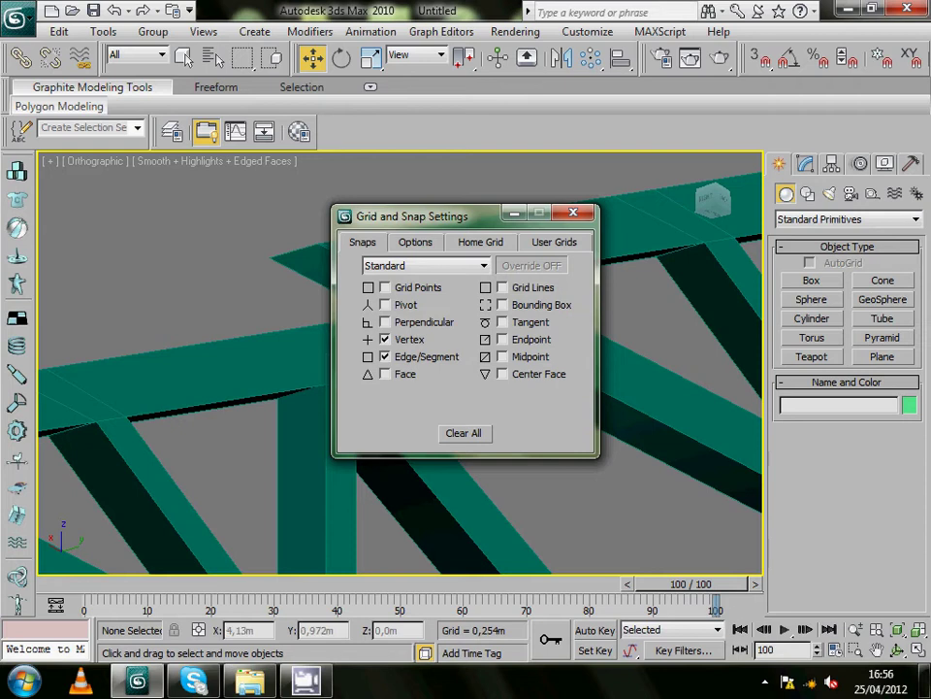
key(Escape)
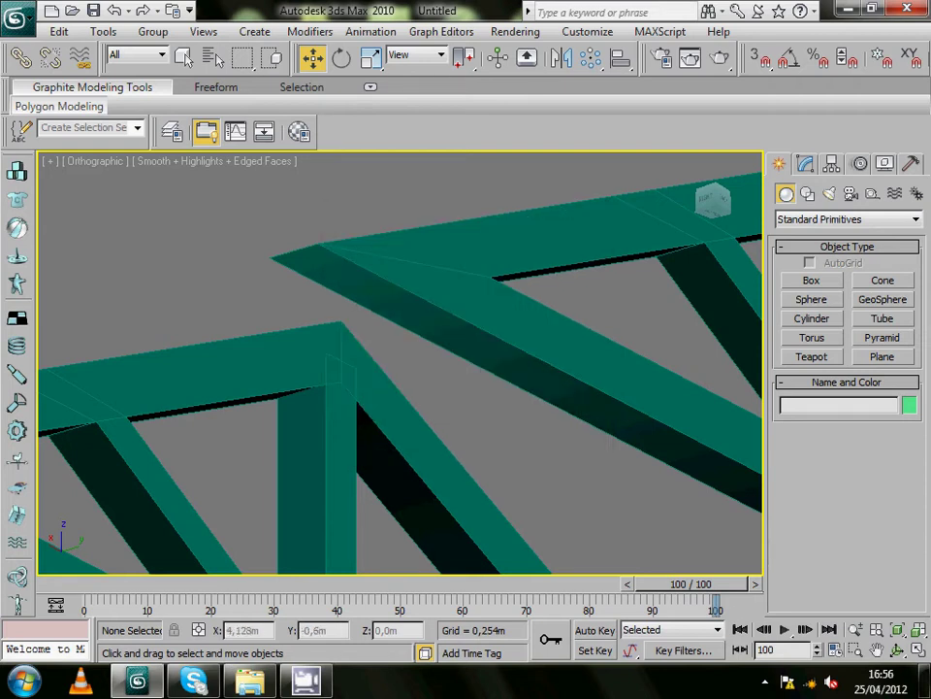
scroll(399, 363, down, 1)
scroll(400, 363, down, 2)
scroll(400, 363, down, 2)
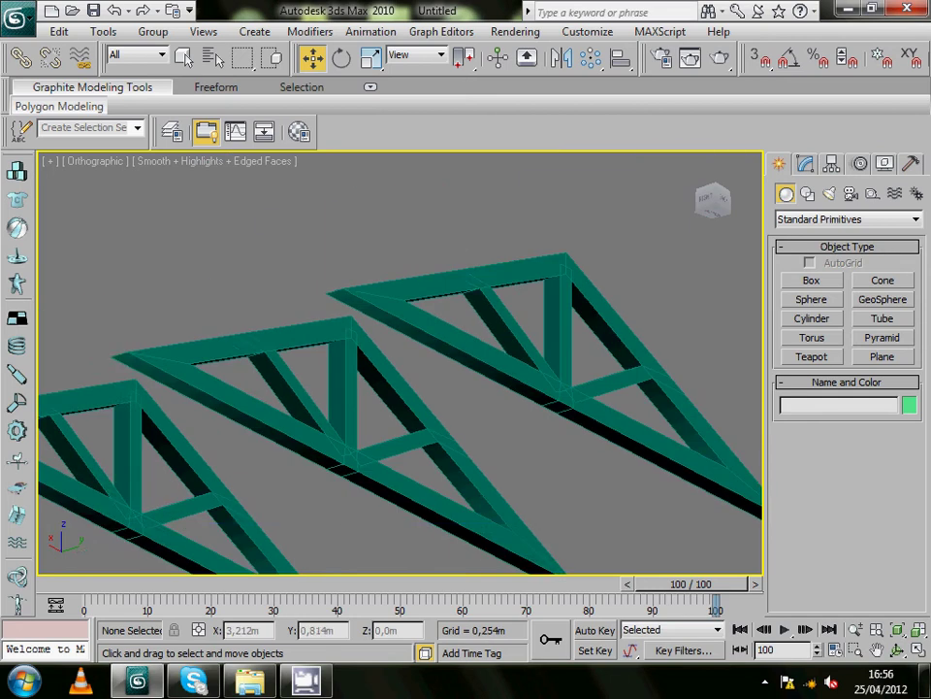
scroll(400, 363, down, 1)
scroll(399, 363, up, 2)
scroll(400, 363, down, 2)
scroll(400, 363, up, 3)
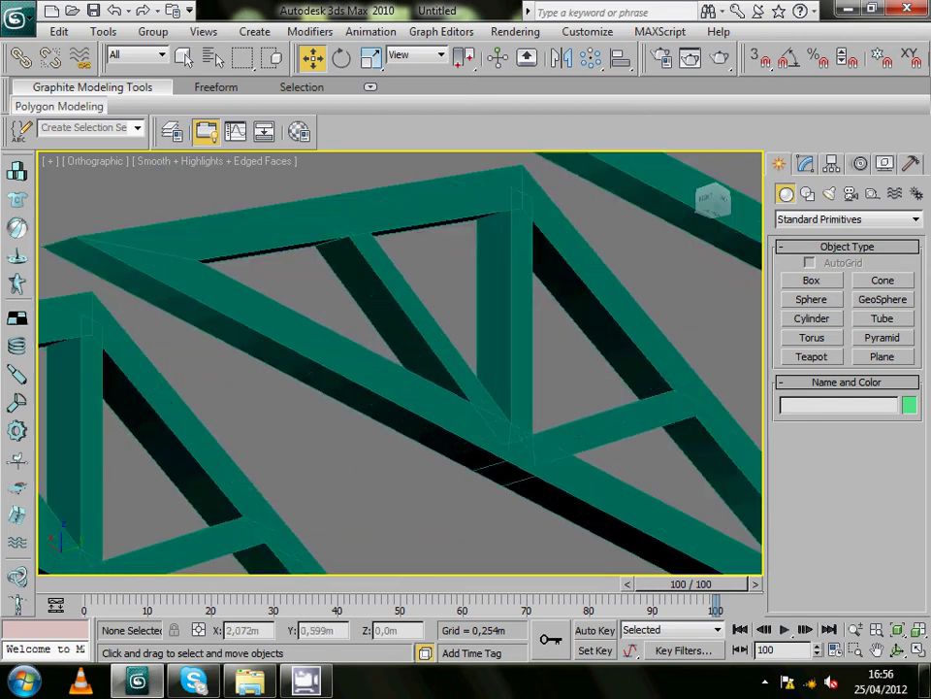
scroll(400, 363, down, 2)
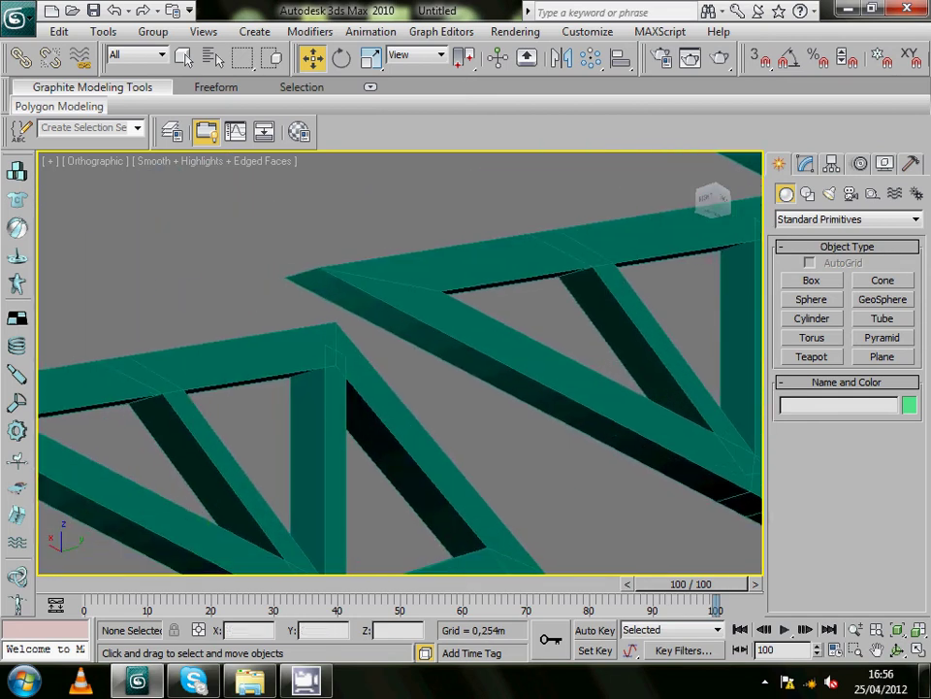
- Draw Box01 with AutoGrid and 3D snap from the chord end, 0,3m by 1,026m, -2,636m high
click(812, 280)
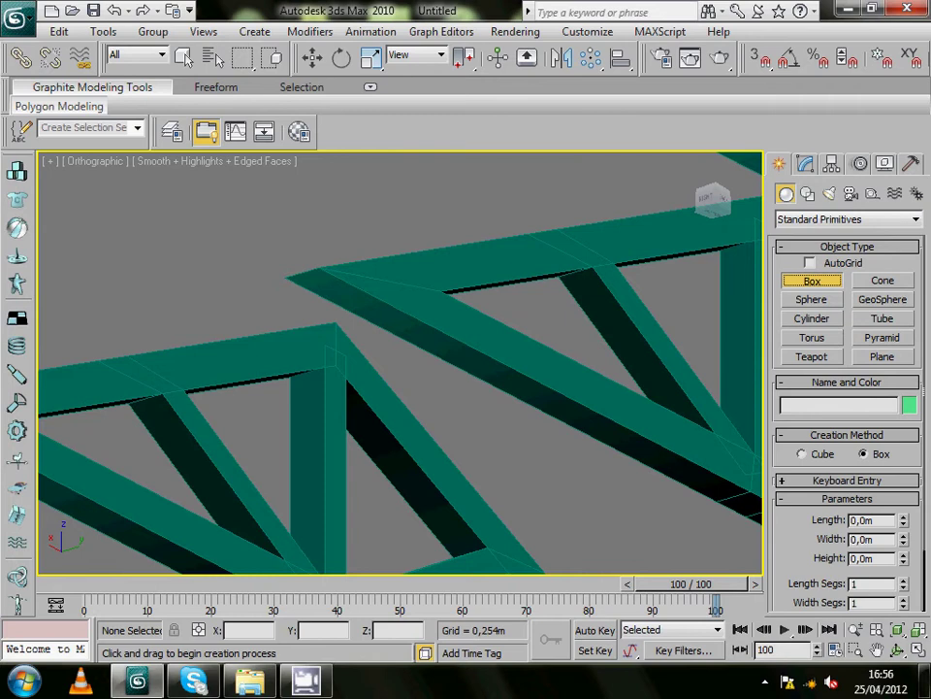
click(809, 262)
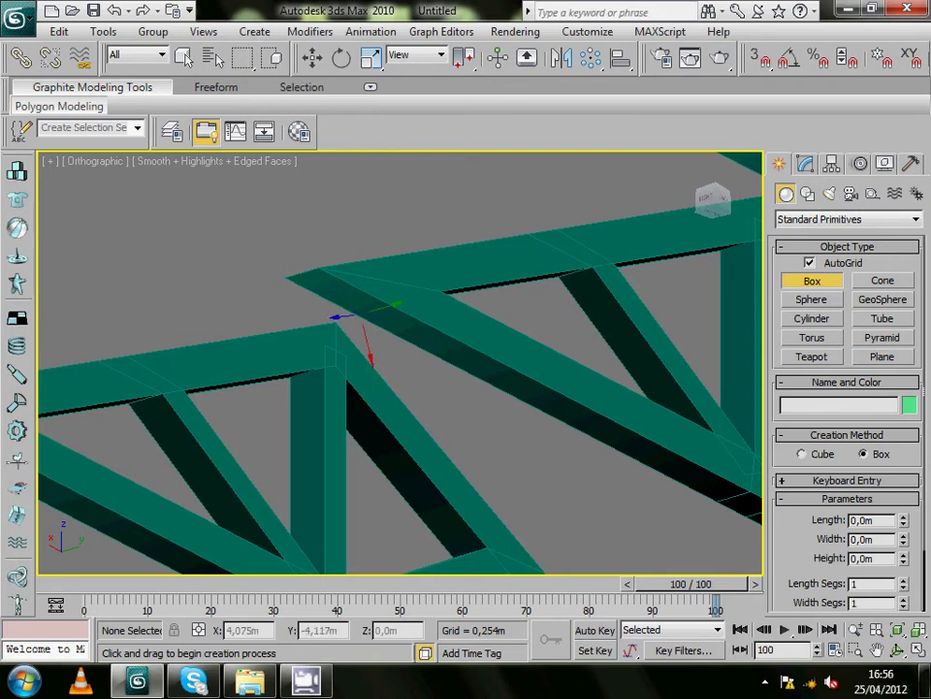
click(755, 58)
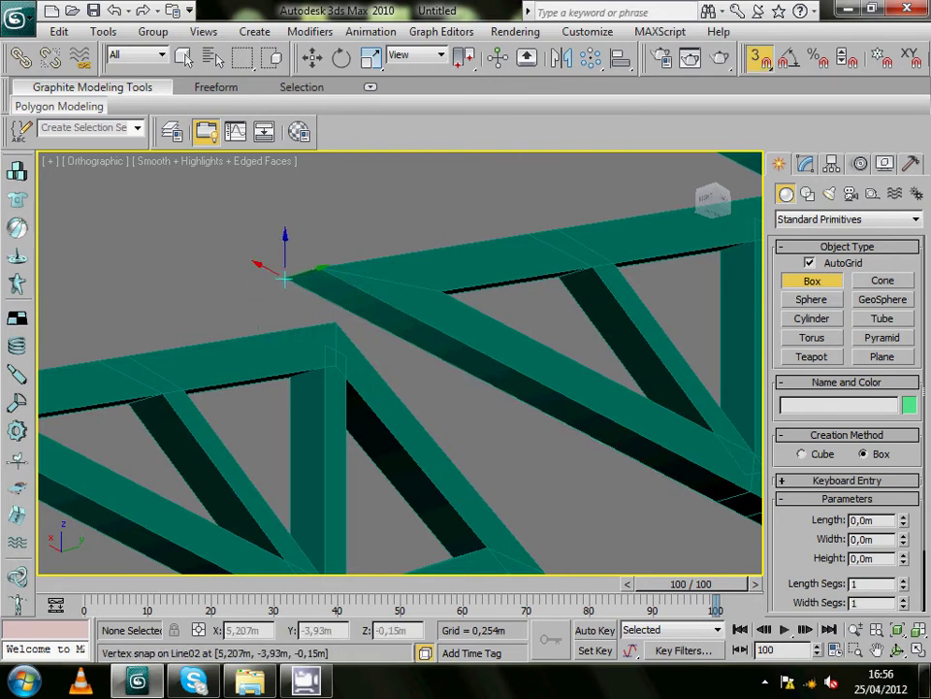
mouse_move(291, 278)
mouse_down()
mouse_move(406, 315)
mouse_move(398, 316)
mouse_up()
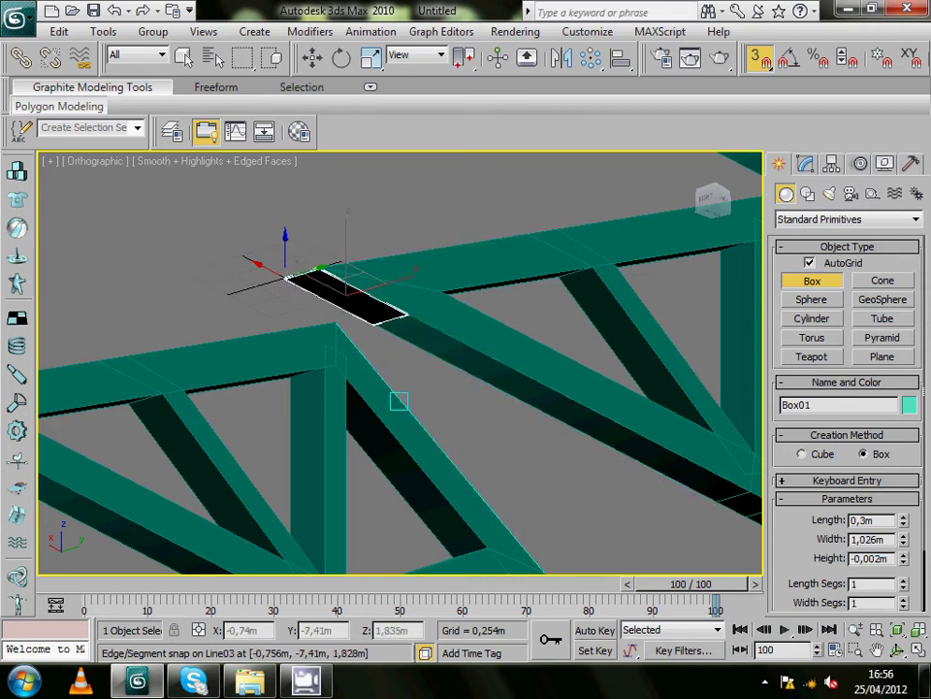
click(284, 262)
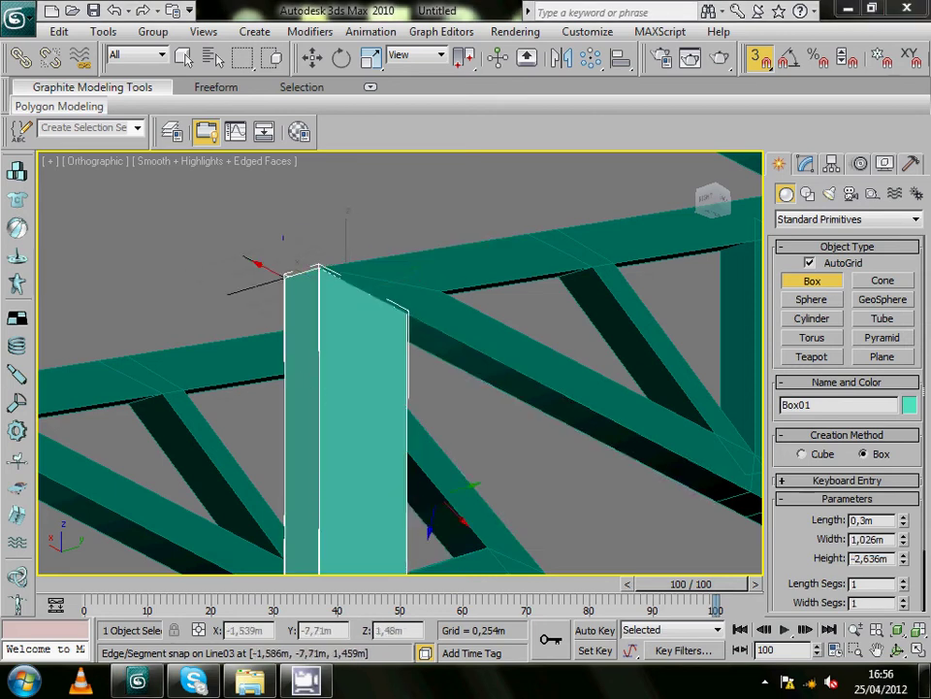
middle_drag(507, 437, 500, 330)
scroll(500, 330, down, 3)
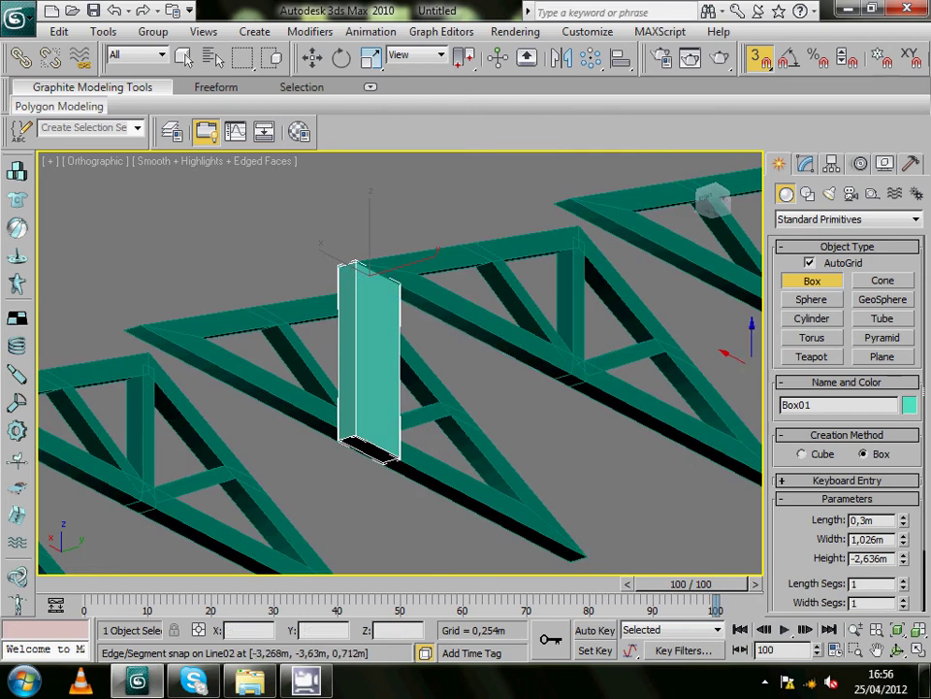
scroll(511, 372, up, 1)
scroll(511, 371, down, 3)
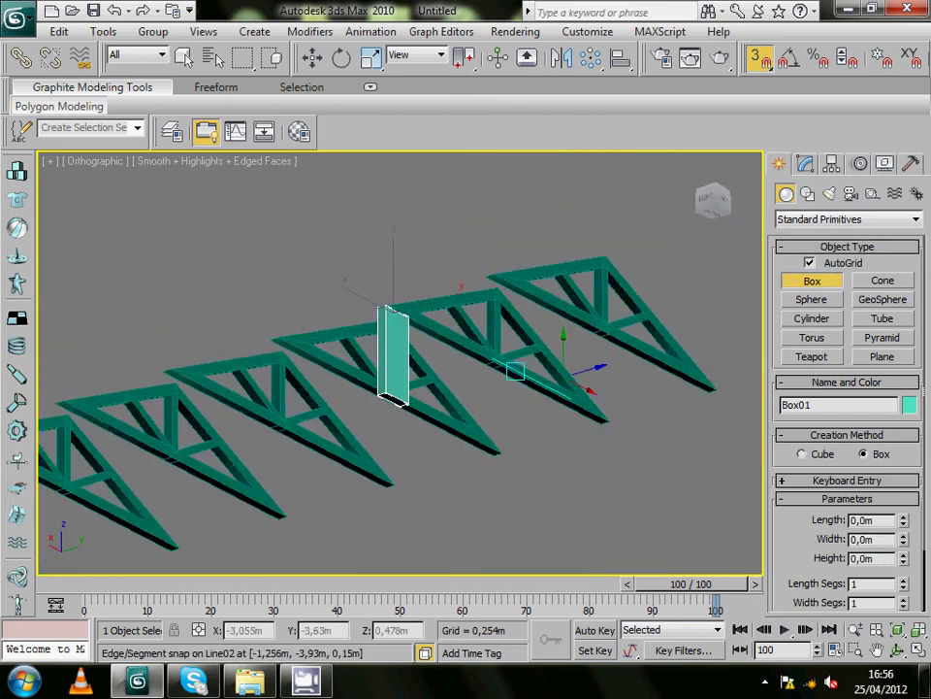
scroll(384, 368, up, 4)
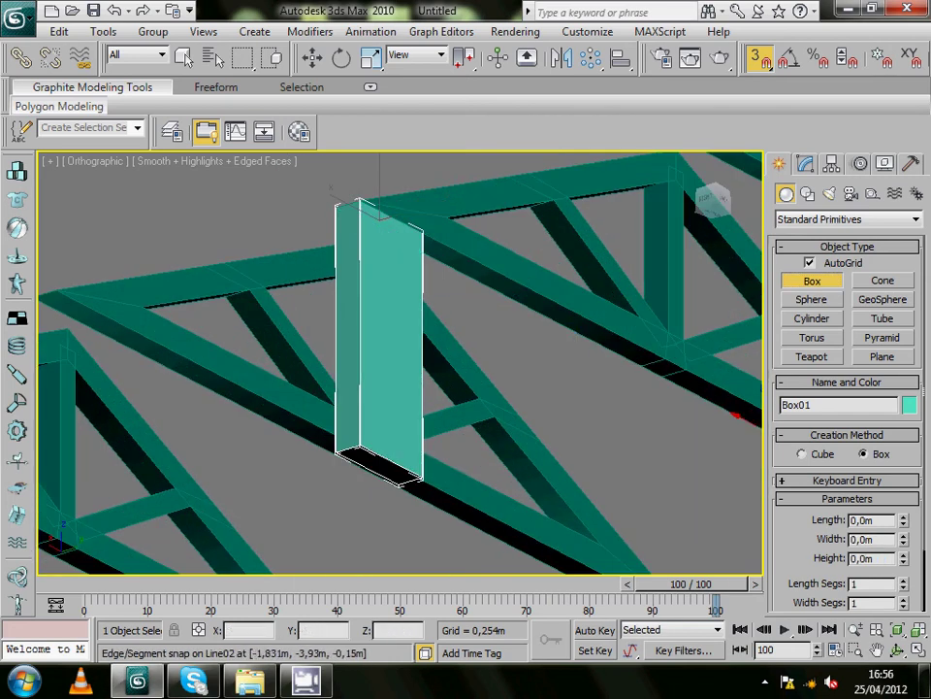
- Turn off snapping and switch to the Move tool
key(s)
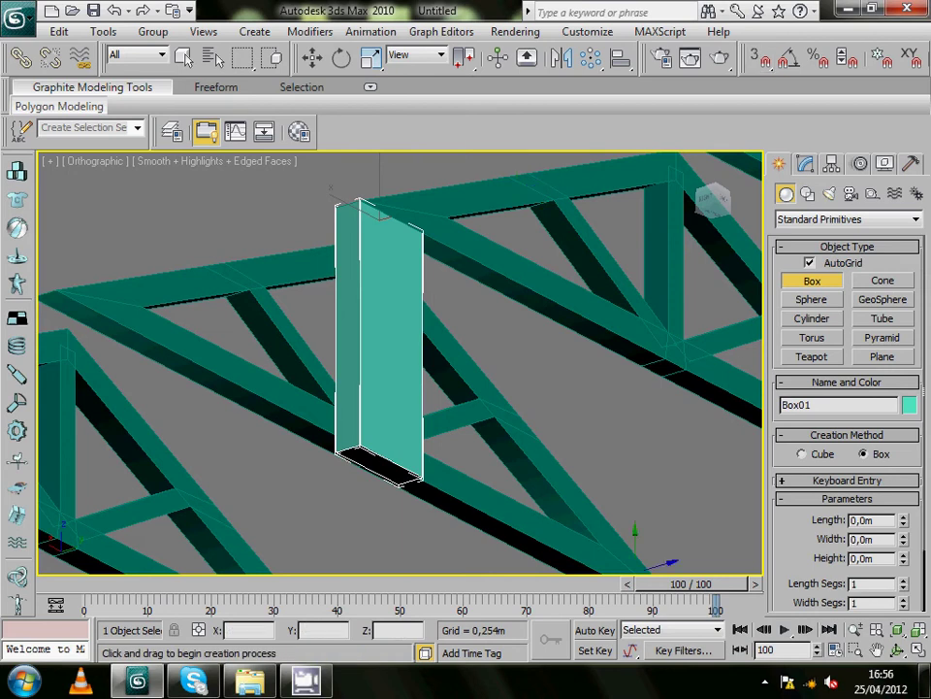
key(w)
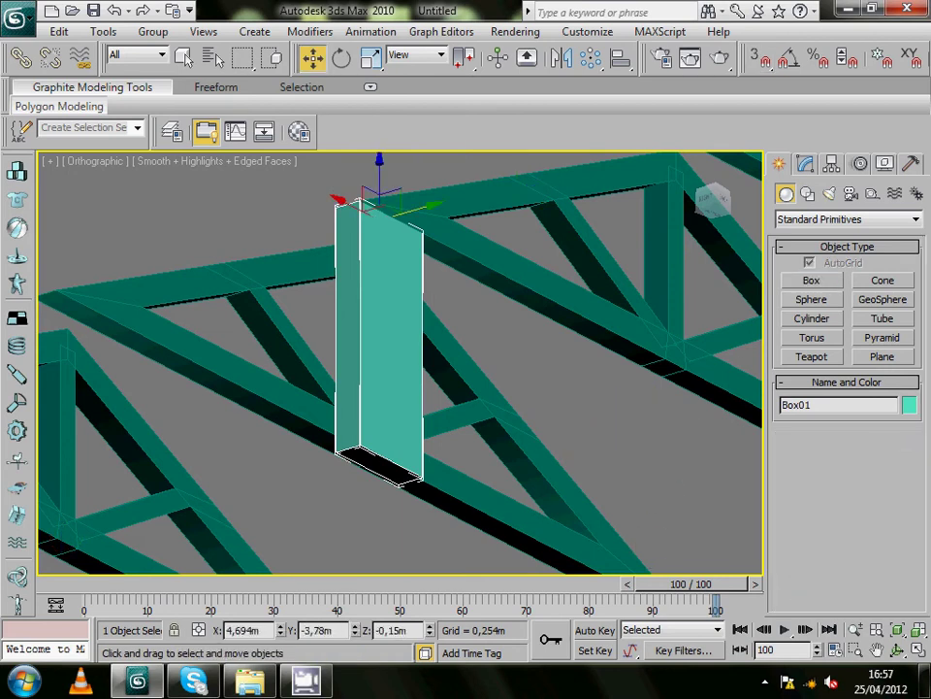
key(ctrl+d)
key(ctrl+z)
- Narrow Box01's width to 0,287 m in the Modify panel
click(805, 163)
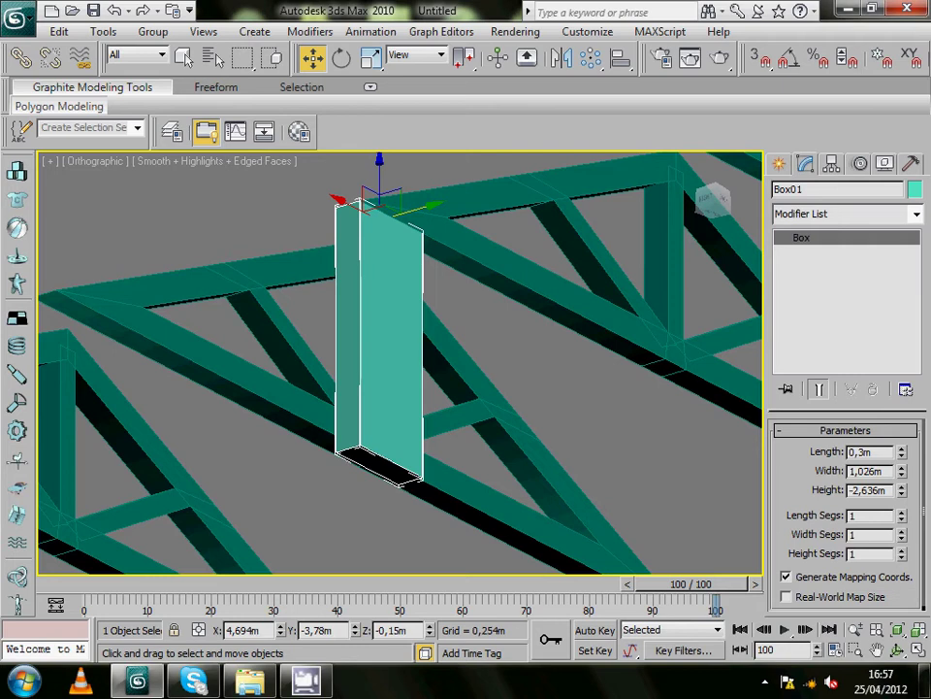
drag(902, 471, 902, 490)
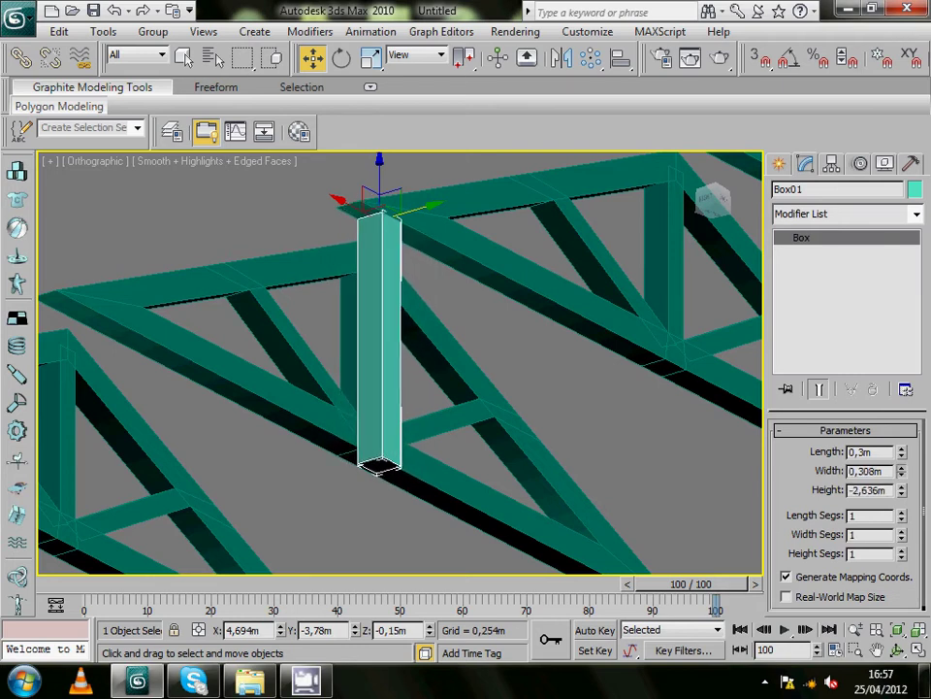
mouse_move(901, 470)
mouse_down()
mouse_move(902, 478)
mouse_move(902, 470)
mouse_up()
alt+middle_drag(398, 364, 398, 320)
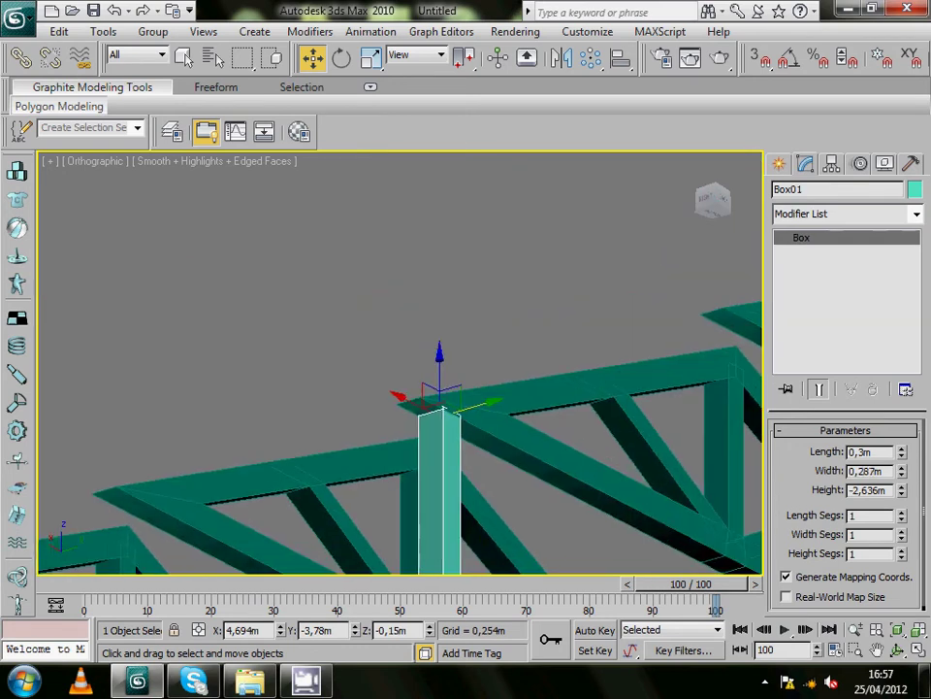
scroll(466, 368, up, 2)
scroll(466, 369, up, 2)
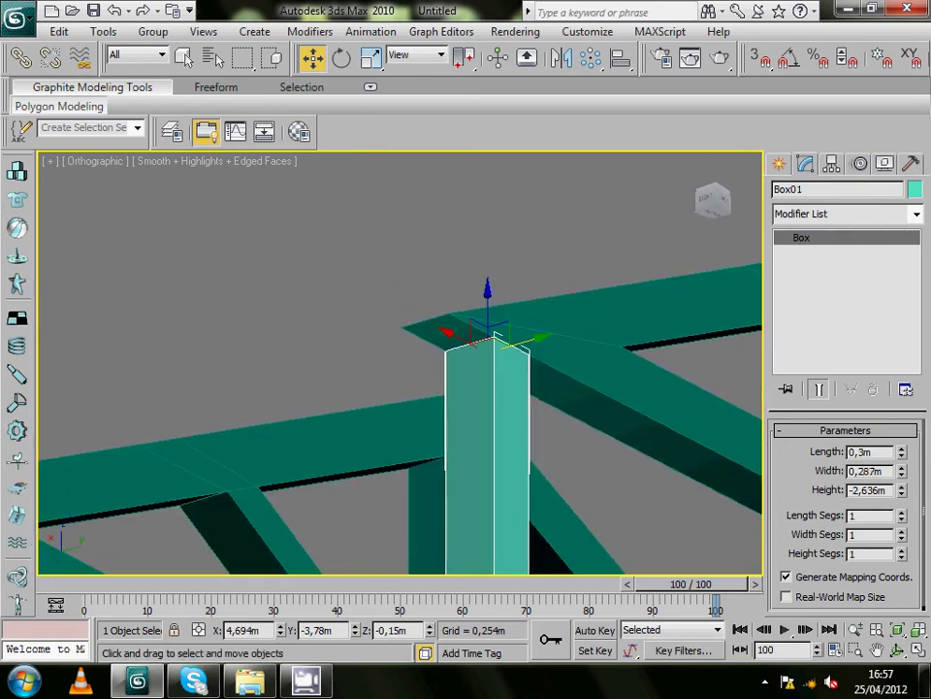
mouse_move(398, 368)
alt+middle_down()
mouse_move(456, 291)
mouse_move(524, 253)
alt+middle_up()
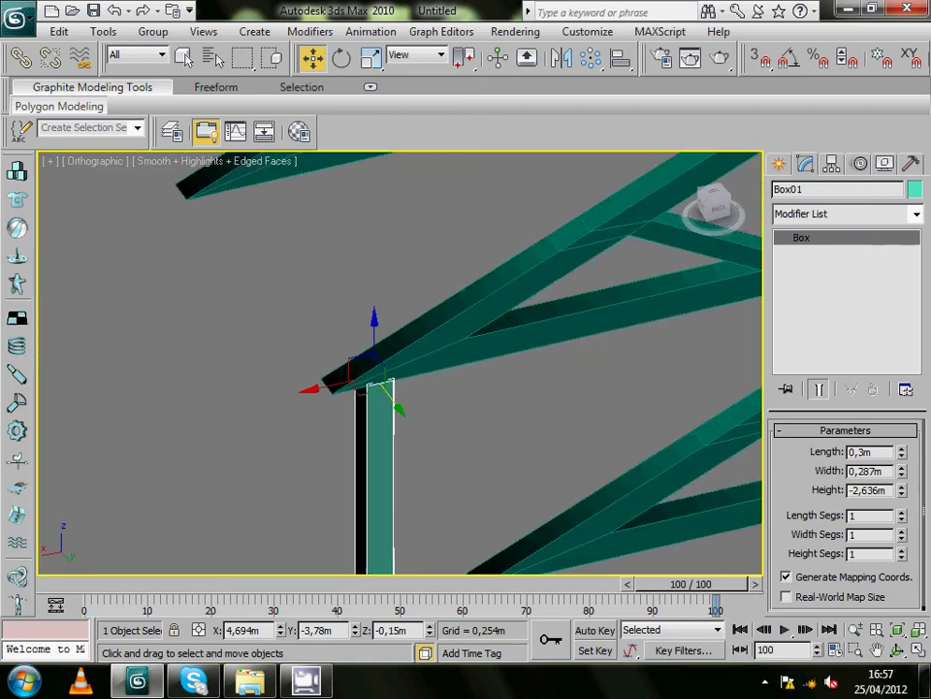
- Slide Box01 along the beam to the chord's end and set its height to -4 m
drag(344, 397, 409, 386)
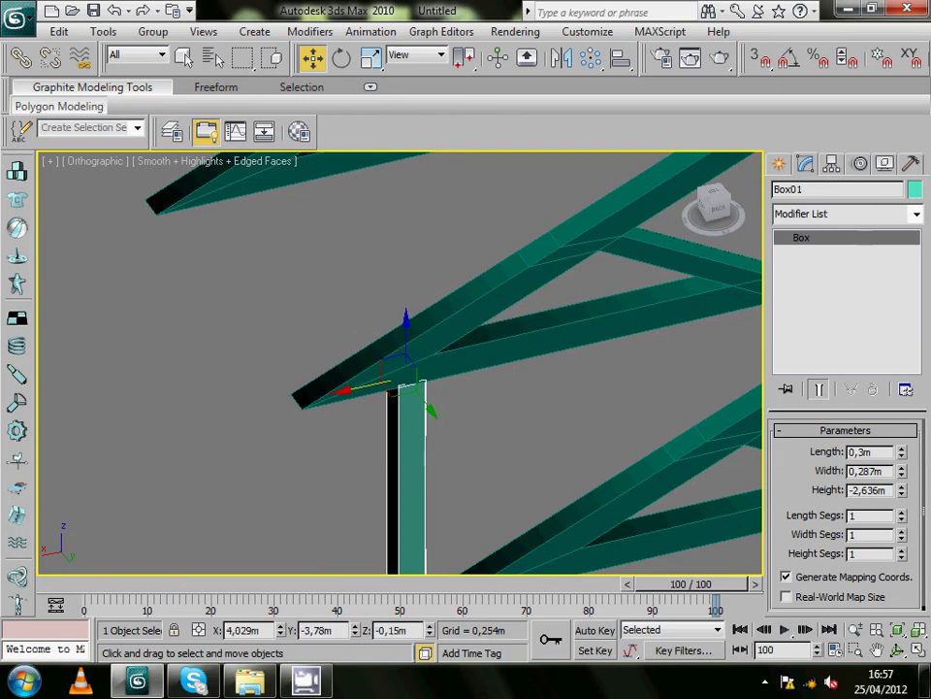
scroll(450, 225, down, 2)
scroll(449, 225, down, 2)
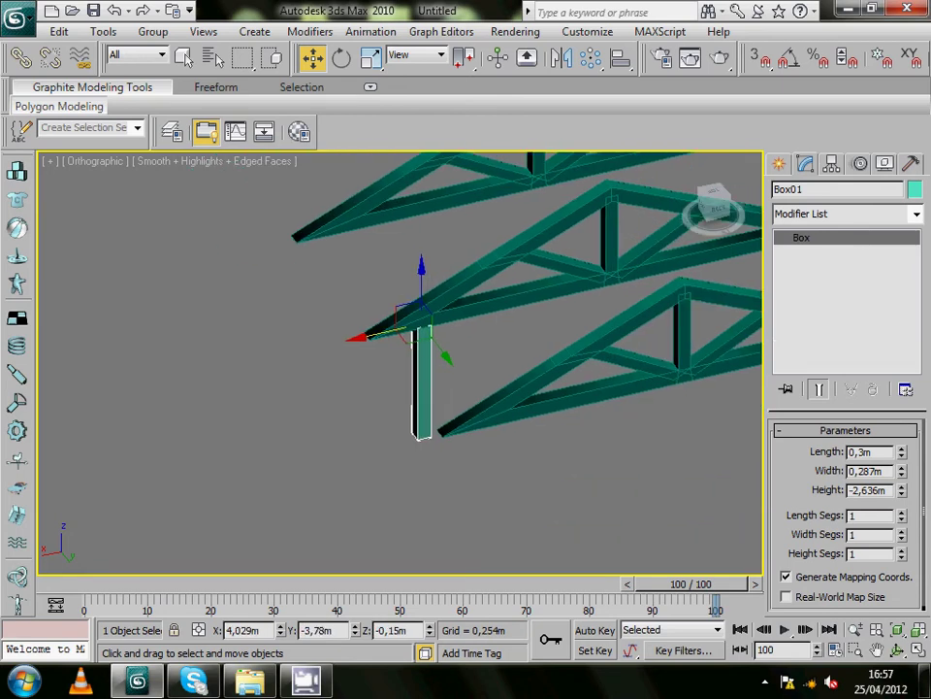
mouse_move(902, 490)
mouse_down()
mouse_move(901, 481)
mouse_move(901, 541)
mouse_up()
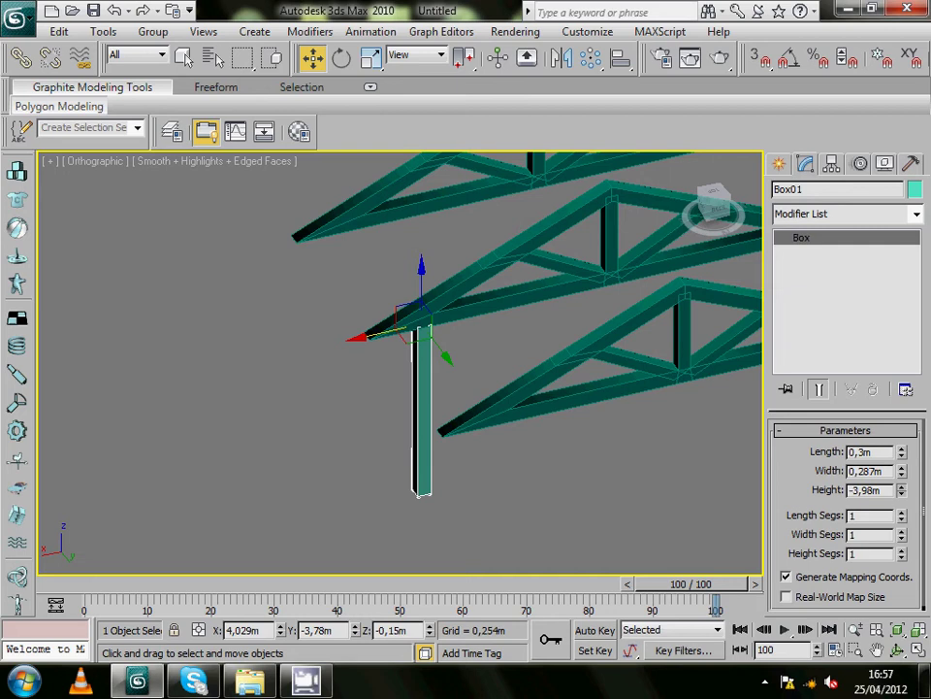
double_click(866, 490)
text(-4m)
key(Return)
double_click(863, 490)
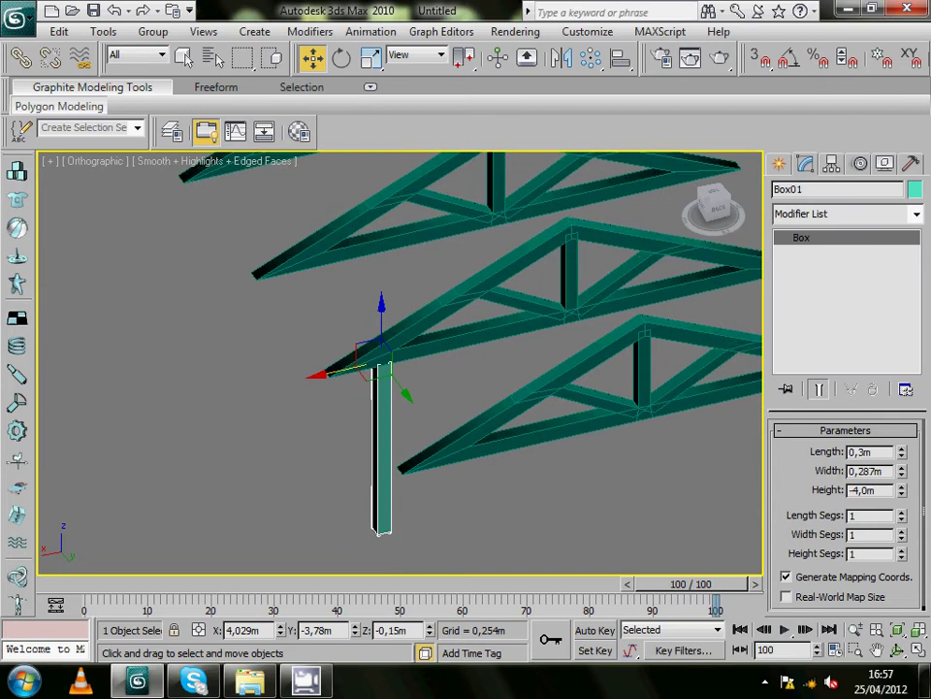
scroll(361, 401, down, 5)
- Switch to the Front view centred on the truss
mouse_move(388, 291)
middle_down()
mouse_move(417, 417)
mouse_move(431, 389)
mouse_move(301, 378)
mouse_move(221, 328)
middle_up()
scroll(291, 533, up, 2)
scroll(291, 533, up, 2)
key(f)
scroll(347, 380, down, 3)
middle_drag(347, 380, 476, 364)
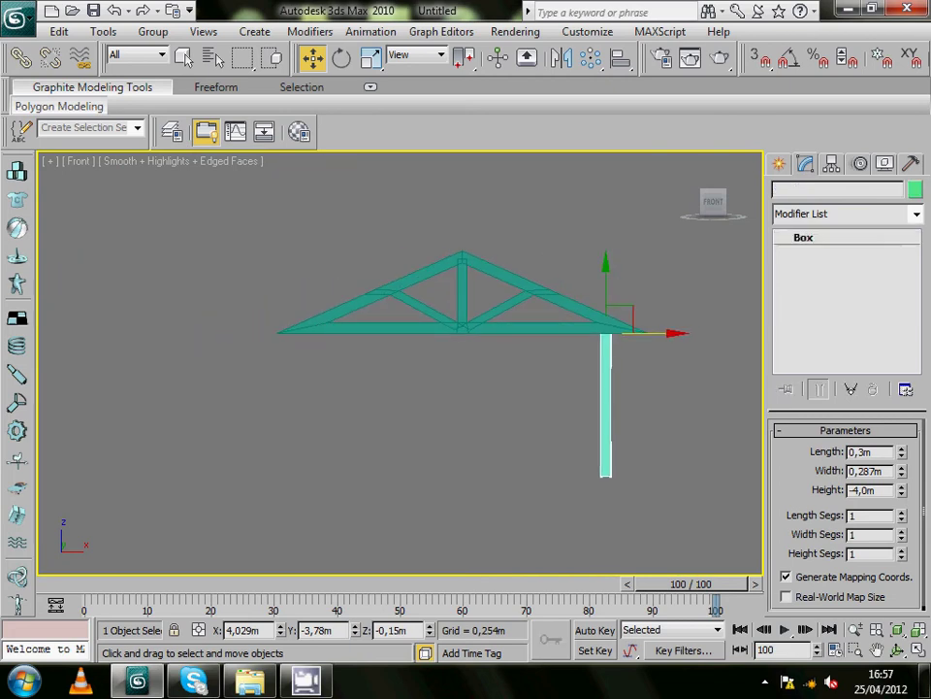
- Copy the post to the truss's left end and switch to Left view
shift+drag(605, 333, 327, 332)
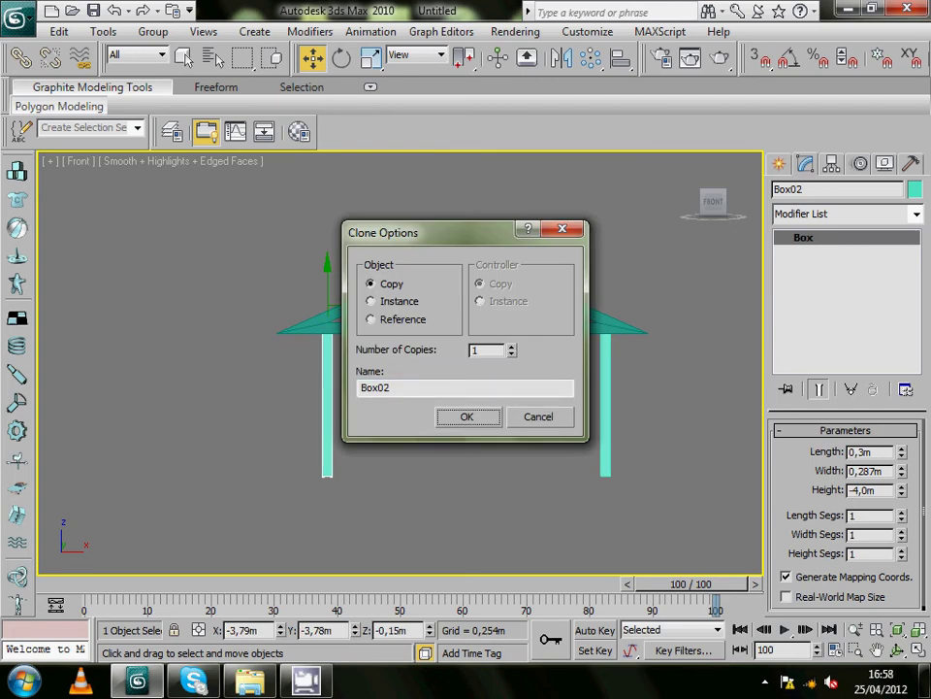
key(Return)
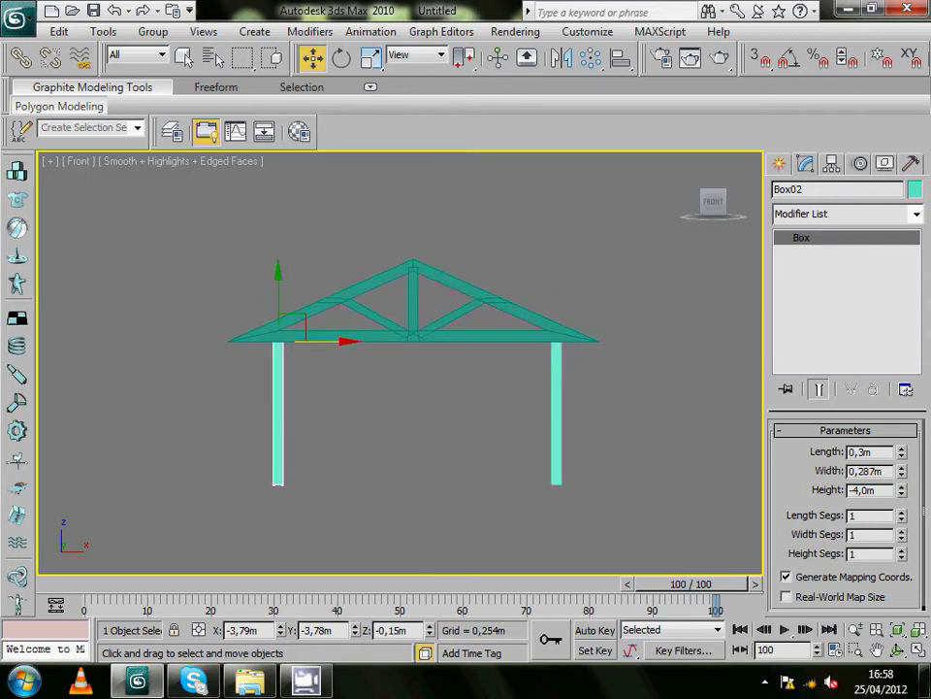
key(l)
mouse_move(446, 403)
middle_down()
mouse_move(400, 398)
mouse_move(361, 364)
middle_up()
- Select the post pair and Shift-drag 3 copies under the next trusses
mouse_move(361, 361)
mouse_down()
mouse_move(449, 404)
mouse_move(507, 416)
mouse_up()
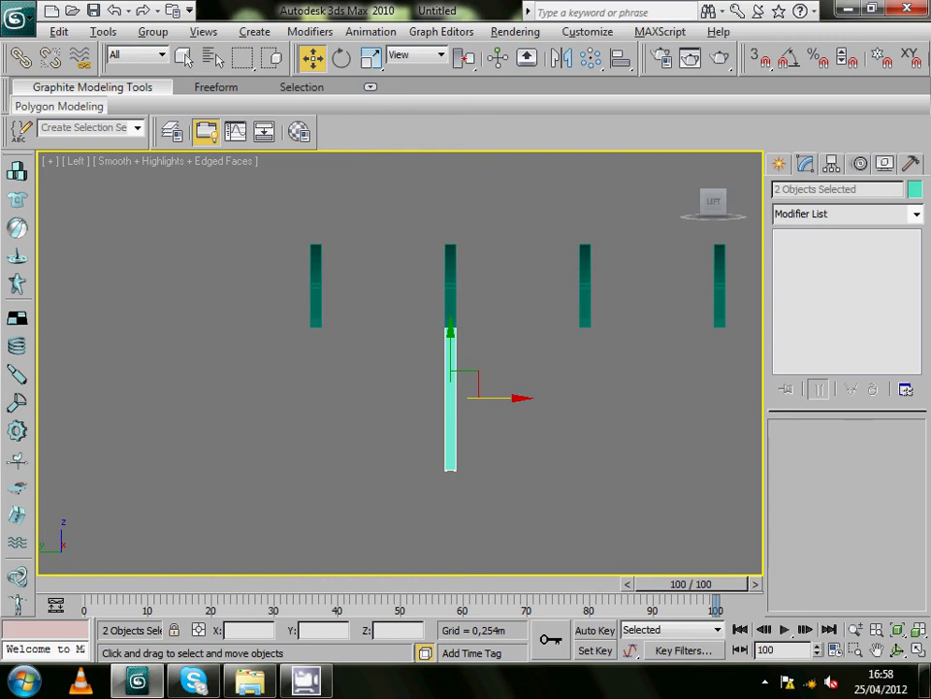
alt+middle_drag(485, 407, 296, 364)
key(l)
scroll(400, 364, down, 3)
scroll(400, 364, down, 3)
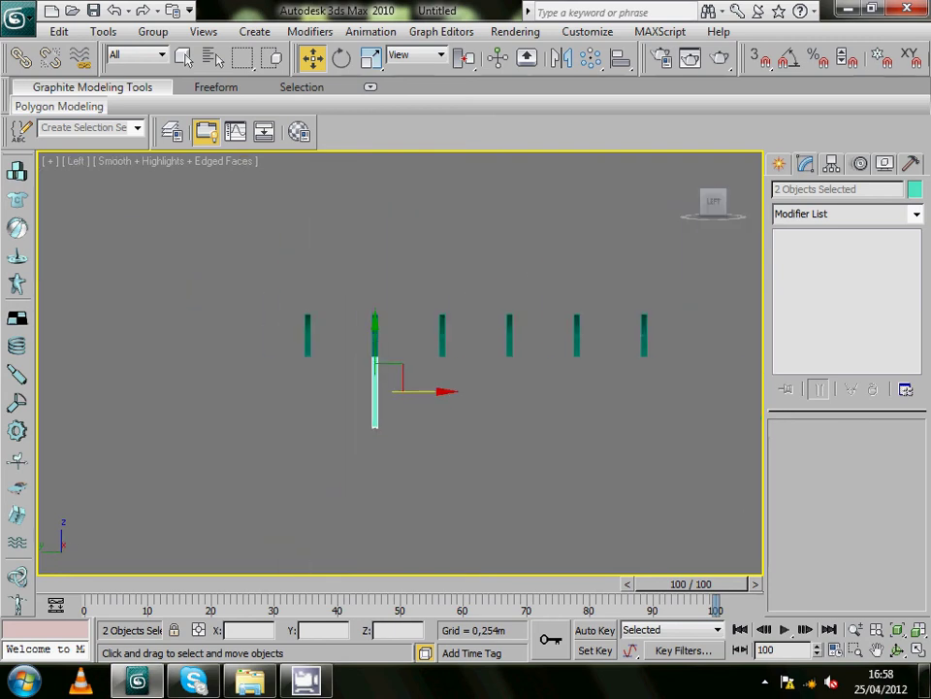
scroll(446, 378, up, 2)
scroll(447, 378, up, 1)
mouse_move(446, 378)
middle_down()
mouse_move(382, 439)
mouse_move(411, 391)
middle_up()
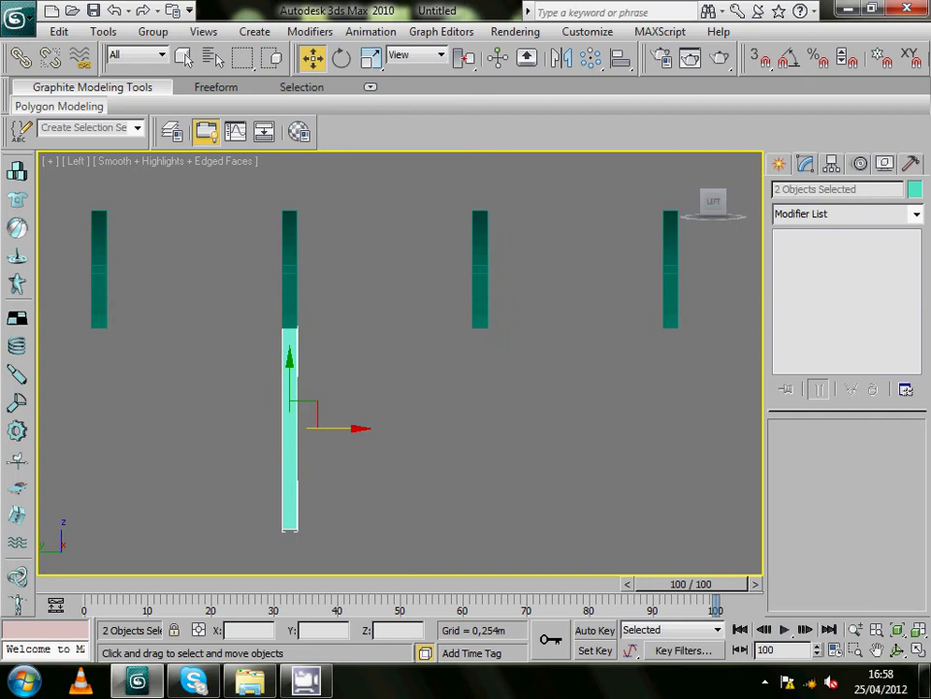
shift+drag(330, 427, 521, 427)
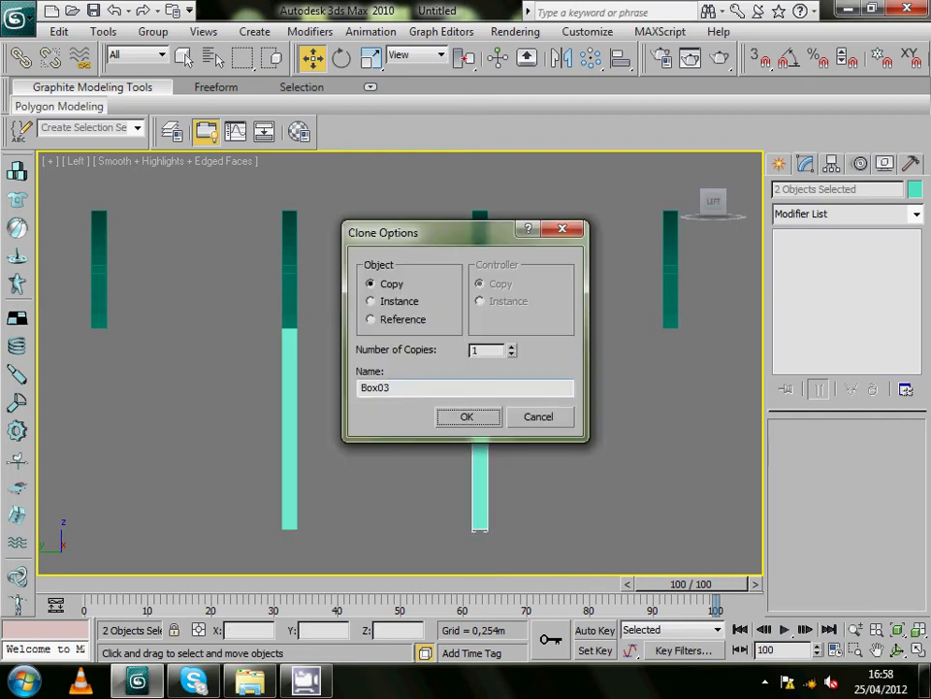
click(511, 346)
click(512, 345)
key(Return)
- Clone the remaining post pair under the last trusses and orbit to check in 3D
scroll(397, 359, down, 5)
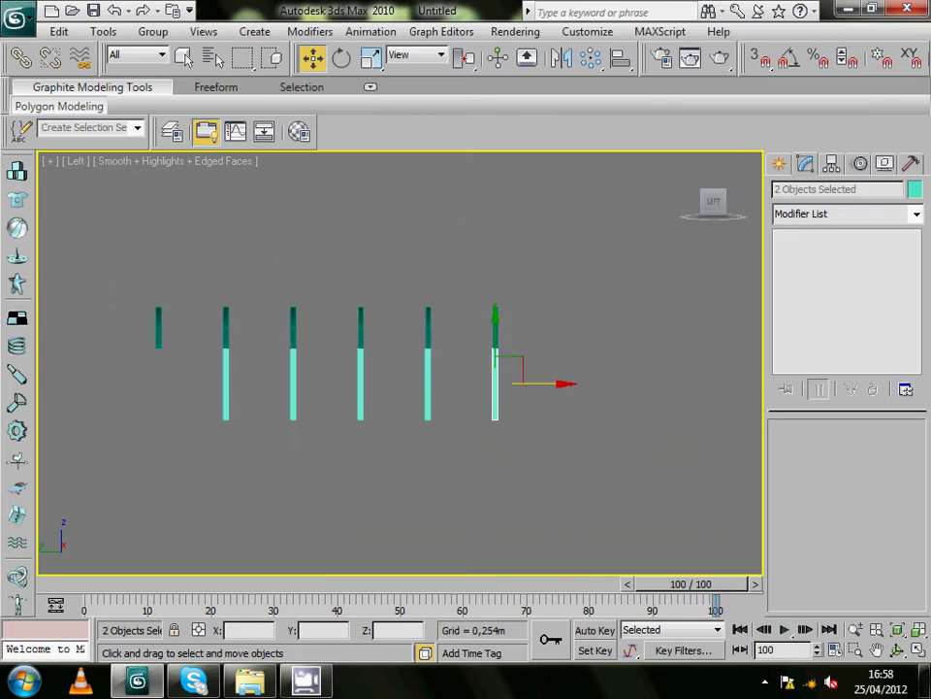
middle_drag(398, 359, 655, 359)
scroll(533, 366, up, 4)
mouse_move(481, 366)
mouse_down()
mouse_move(626, 427)
mouse_move(476, 404)
mouse_up()
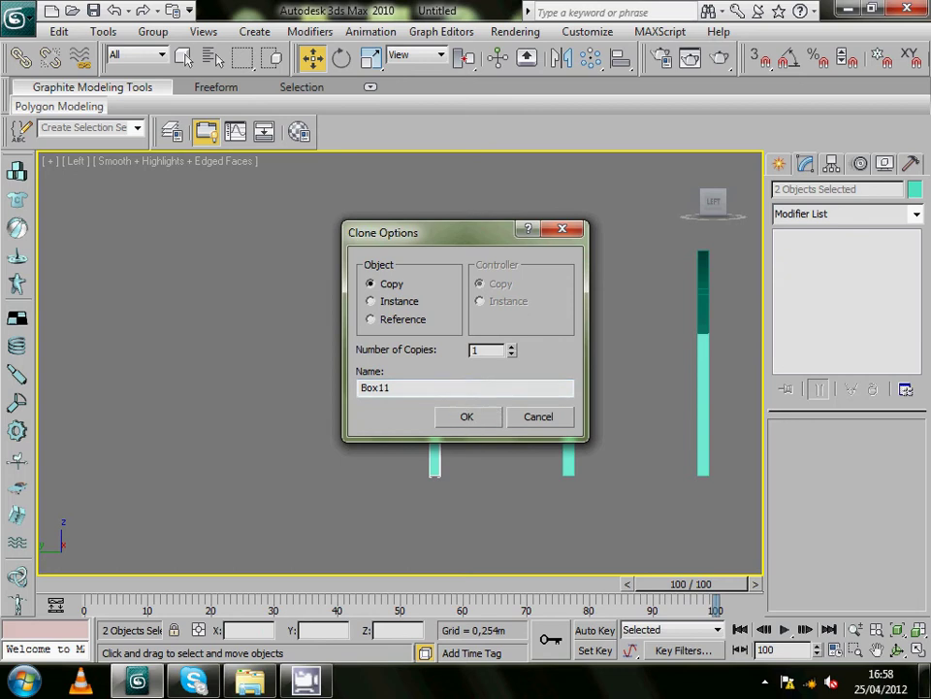
key(Return)
scroll(400, 364, down, 3)
scroll(400, 364, down, 1)
mouse_move(400, 364)
alt+middle_down()
mouse_move(456, 340)
mouse_move(511, 332)
alt+middle_up()
scroll(410, 468, up, 3)
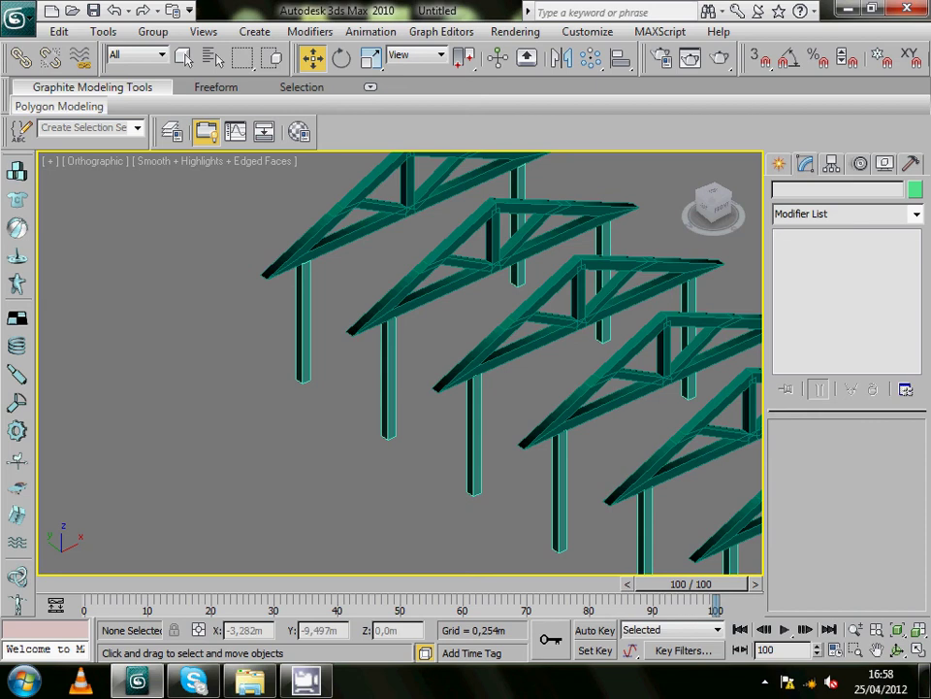
- Orbit to a side view and turn on 3D snapping limited to Vertex
scroll(401, 363, down, 2)
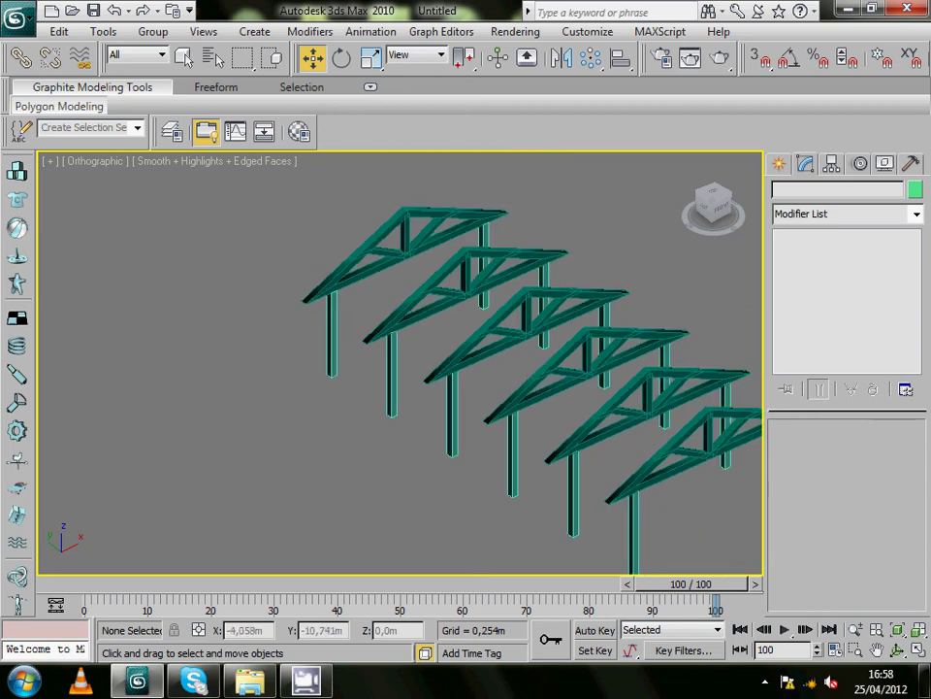
mouse_move(244, 481)
alt+middle_down()
mouse_move(183, 472)
mouse_move(254, 482)
alt+middle_up()
scroll(249, 482, up, 3)
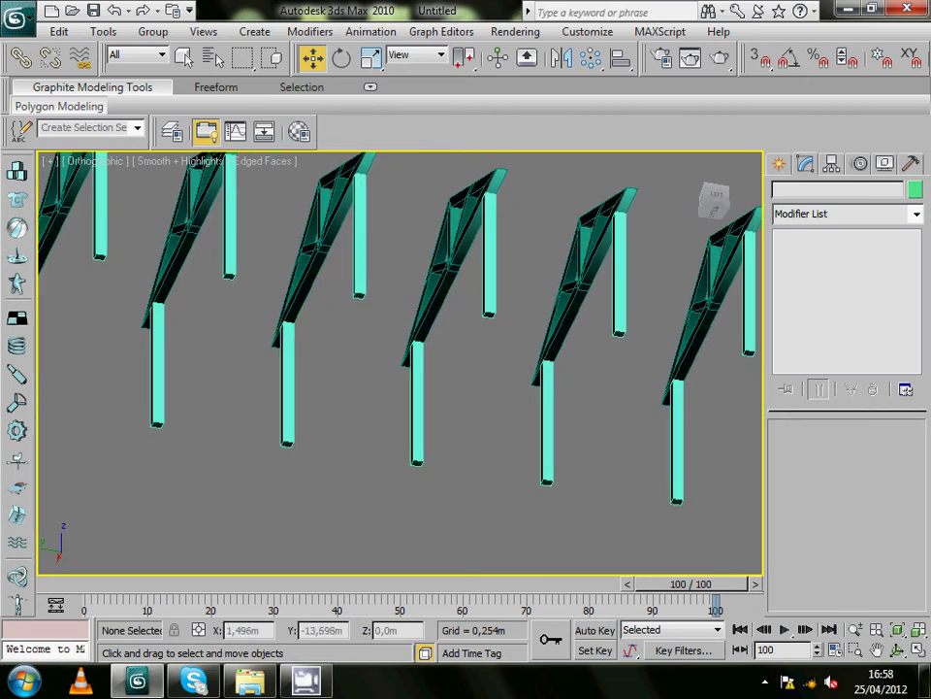
scroll(249, 480, down, 2)
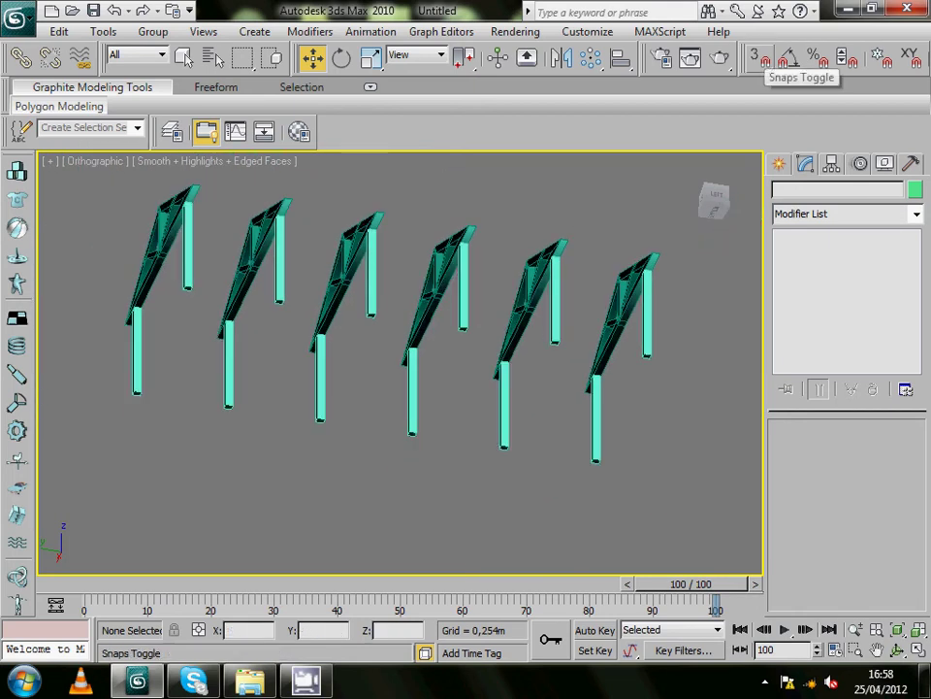
click(757, 58)
right_click(757, 58)
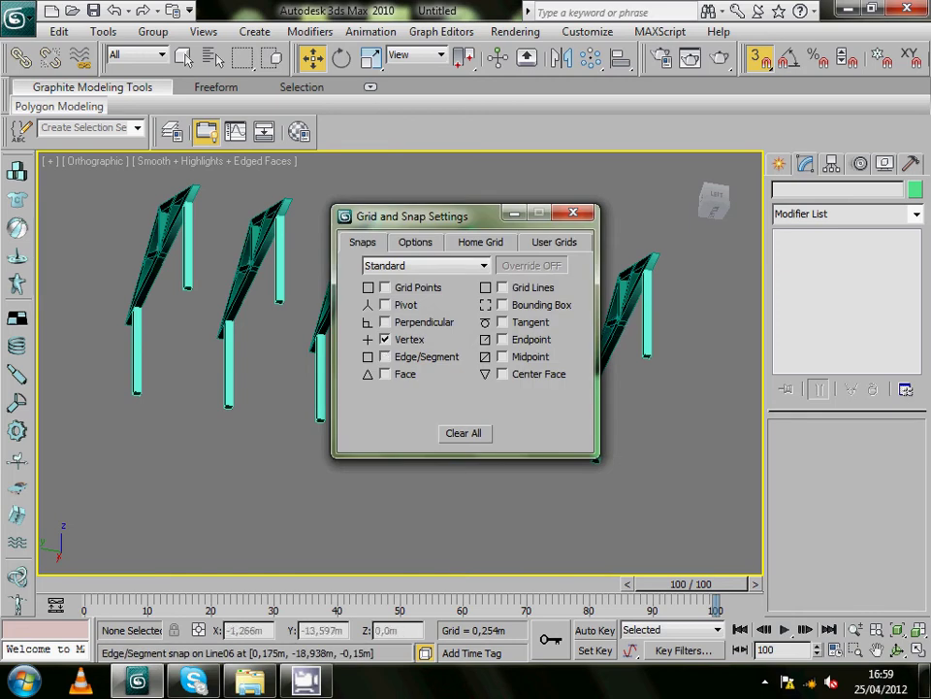
key(Escape)
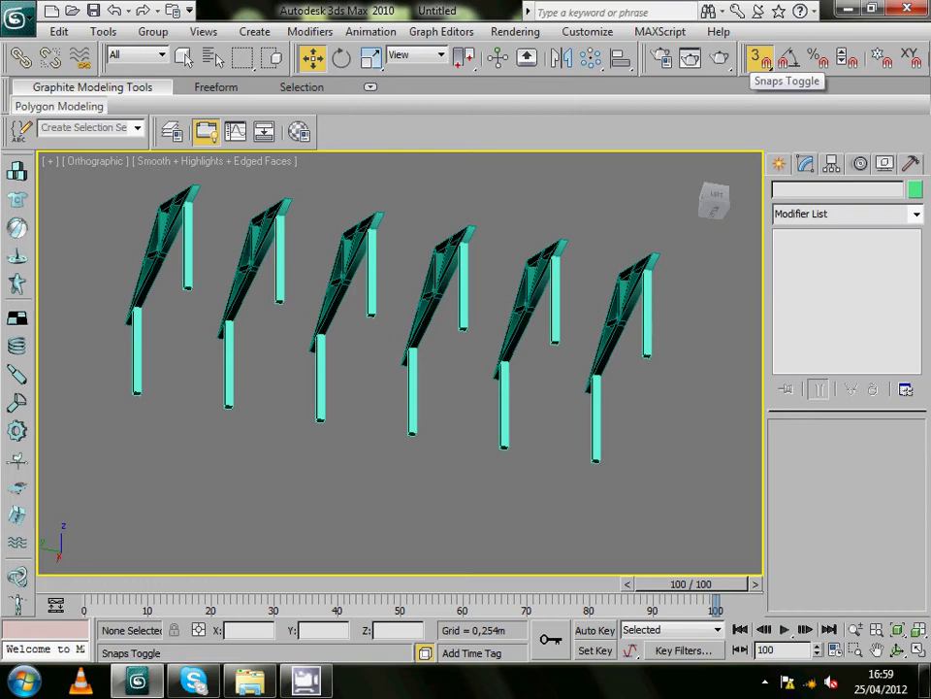
click(779, 163)
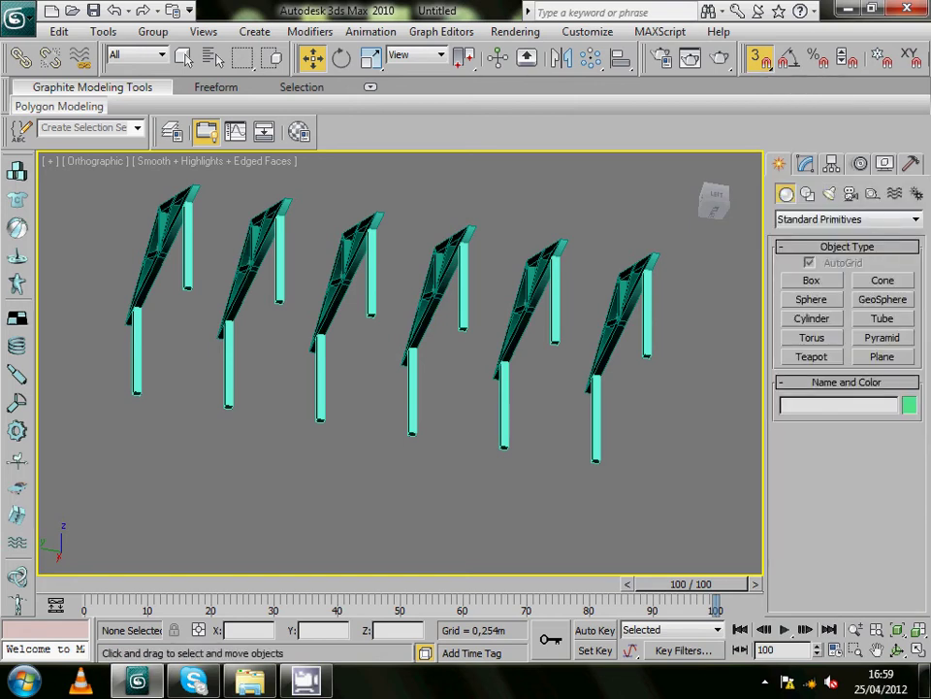
- Snap a thin 19,161m by 8,105m floor box, Box13, between opposite corner post bases
click(811, 280)
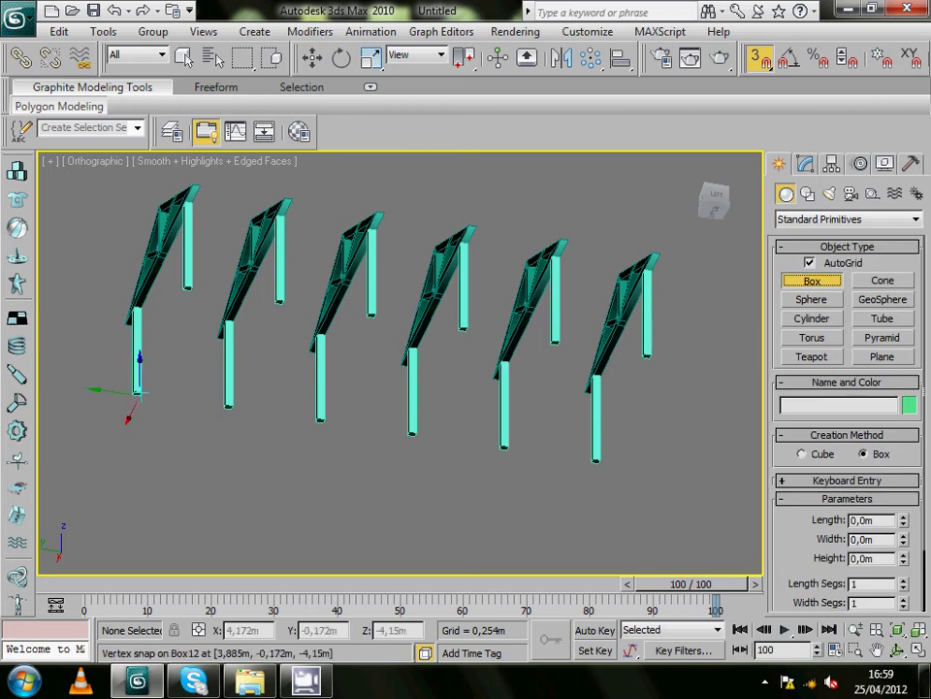
mouse_move(184, 271)
middle_down()
mouse_move(191, 243)
mouse_move(327, 333)
middle_up()
scroll(199, 248, up, 3)
scroll(364, 320, up, 2)
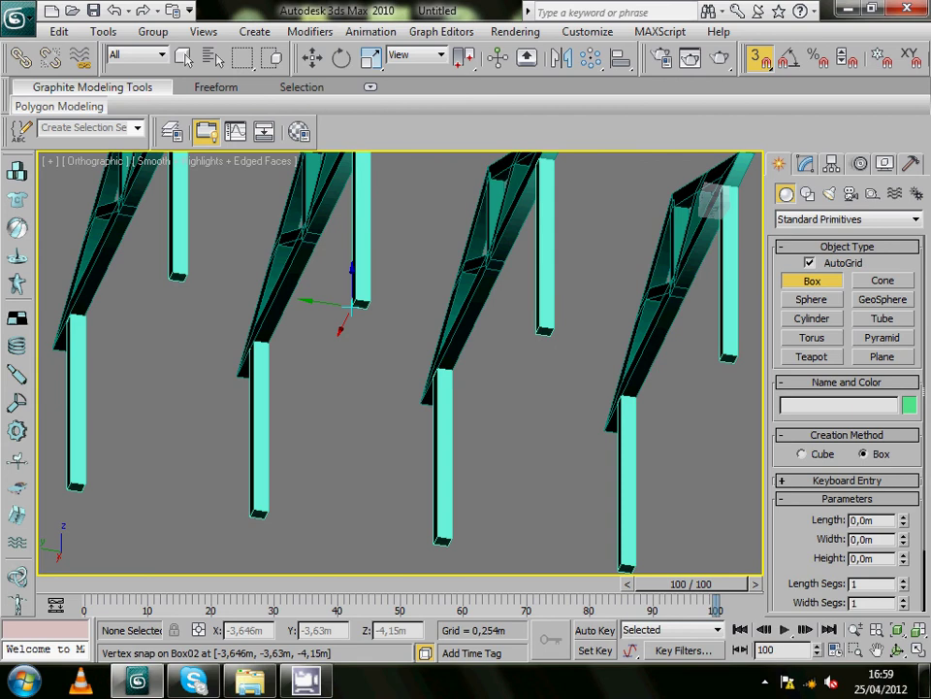
drag(177, 275, 645, 497)
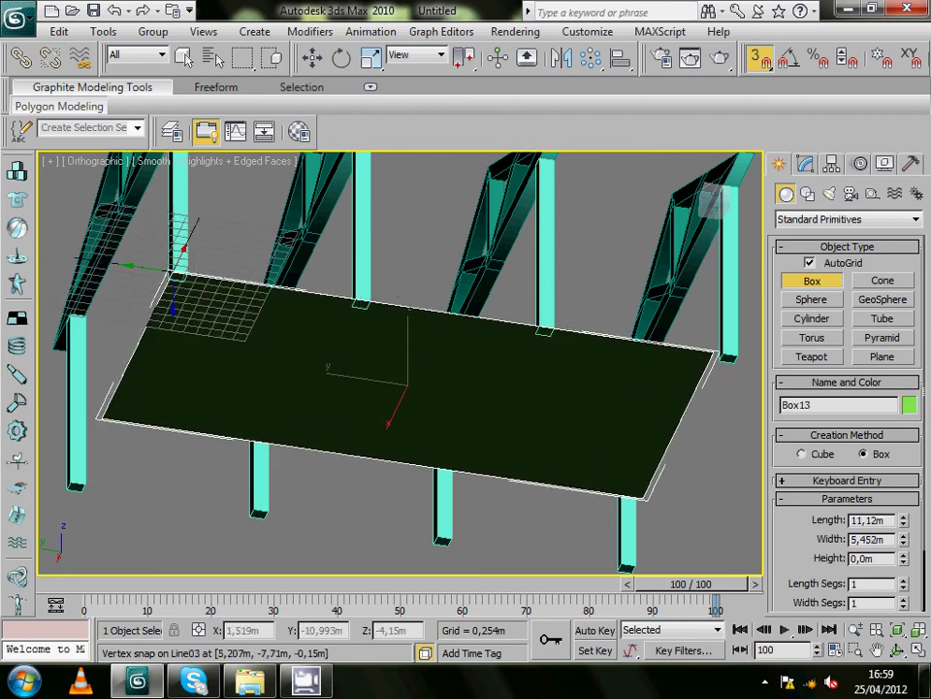
drag(646, 497, 748, 529)
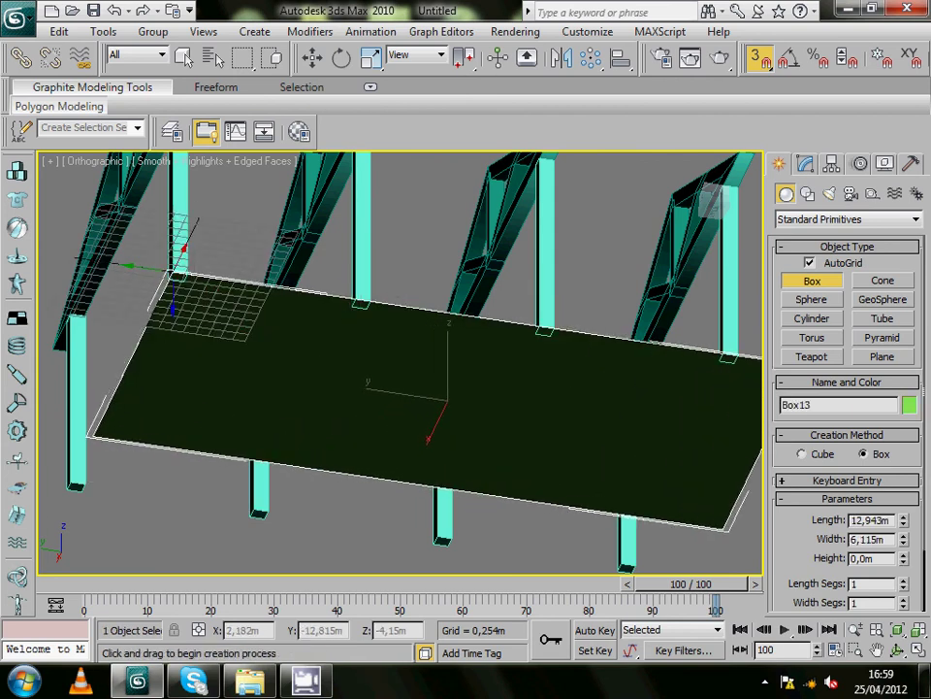
middle_drag(447, 388, 492, 277)
mouse_move(437, 406)
mouse_down()
mouse_move(633, 347)
mouse_move(679, 462)
mouse_up()
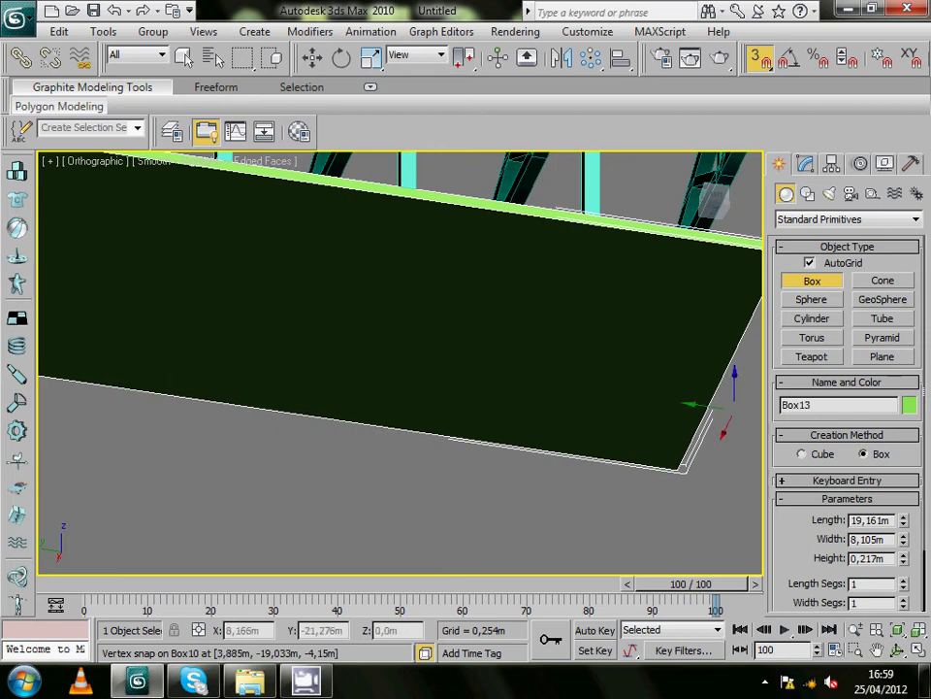
click(682, 469)
right_click(679, 466)
click(660, 458)
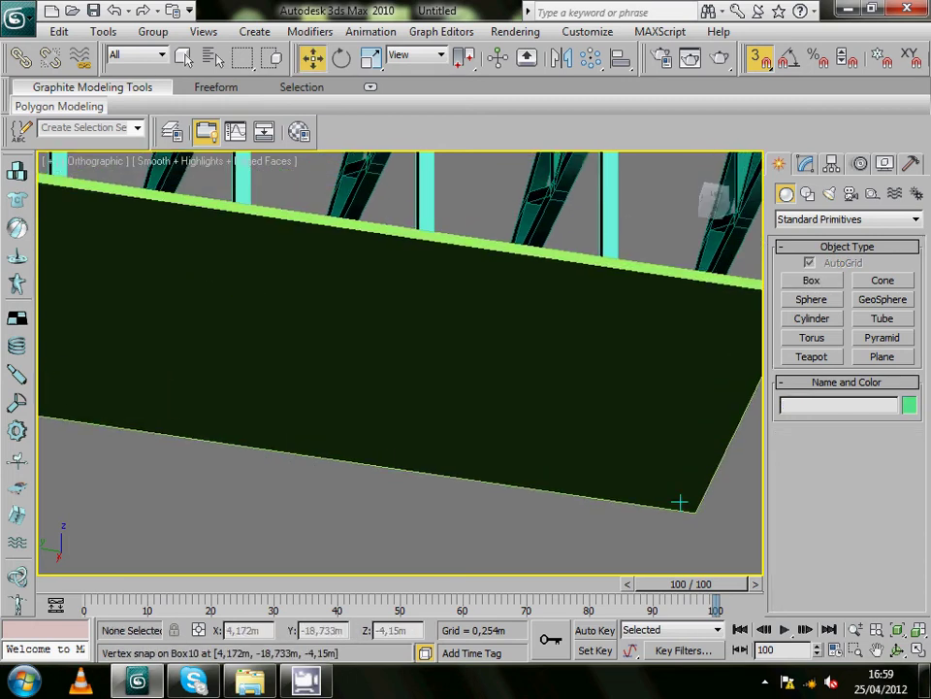
- Orbit and pan around the shed frame and turn 3D snapping off
key(z)
key(l)
mouse_move(536, 155)
alt+middle_down()
mouse_move(520, 169)
mouse_move(539, 160)
alt+middle_up()
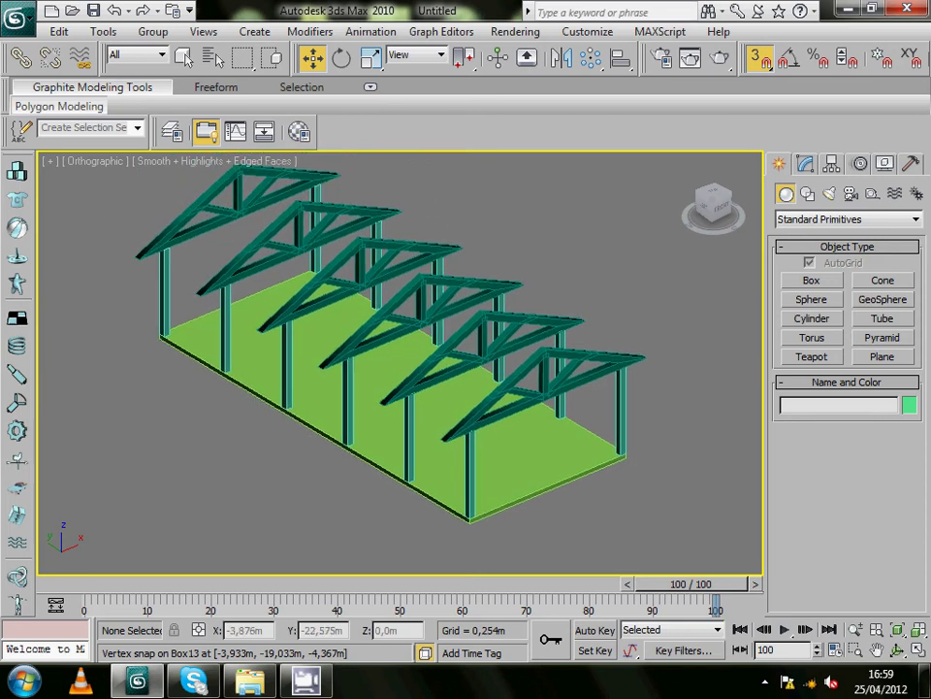
scroll(287, 170, up, 2)
middle_drag(388, 369, 399, 324)
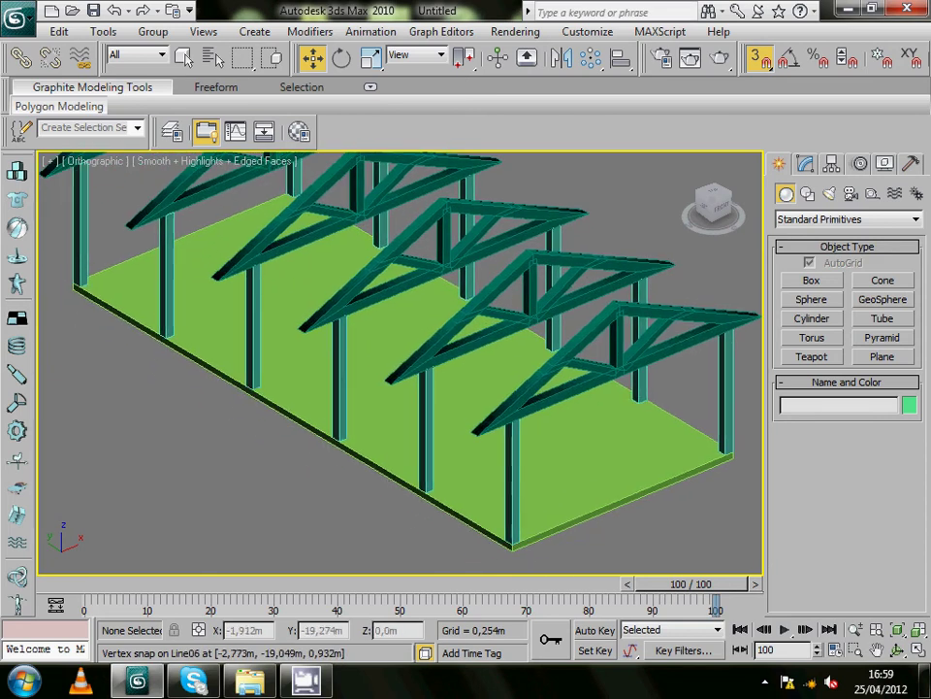
scroll(398, 362, down, 2)
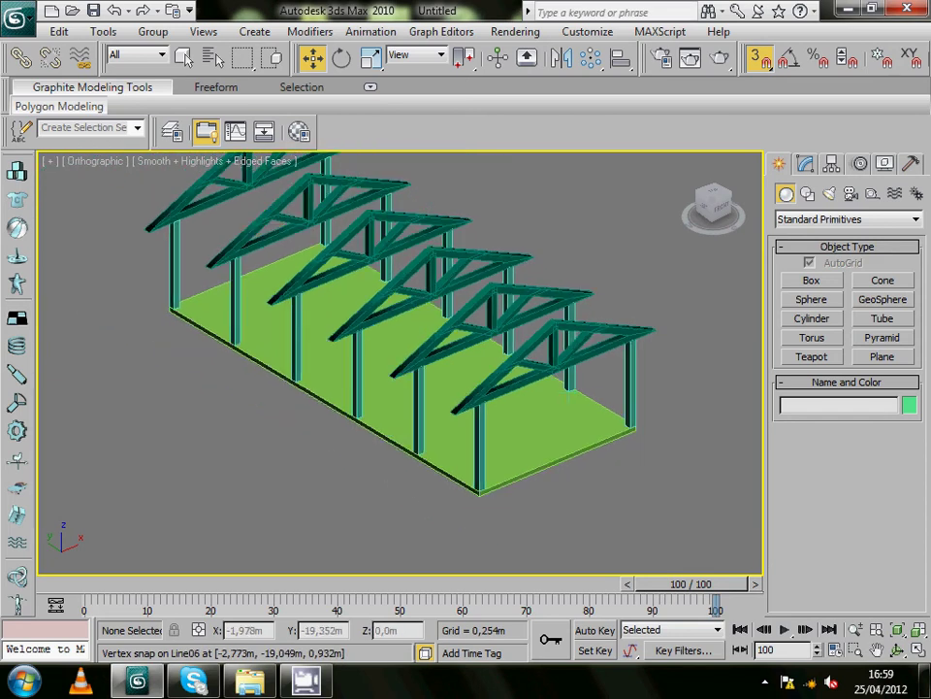
middle_drag(568, 395, 547, 438)
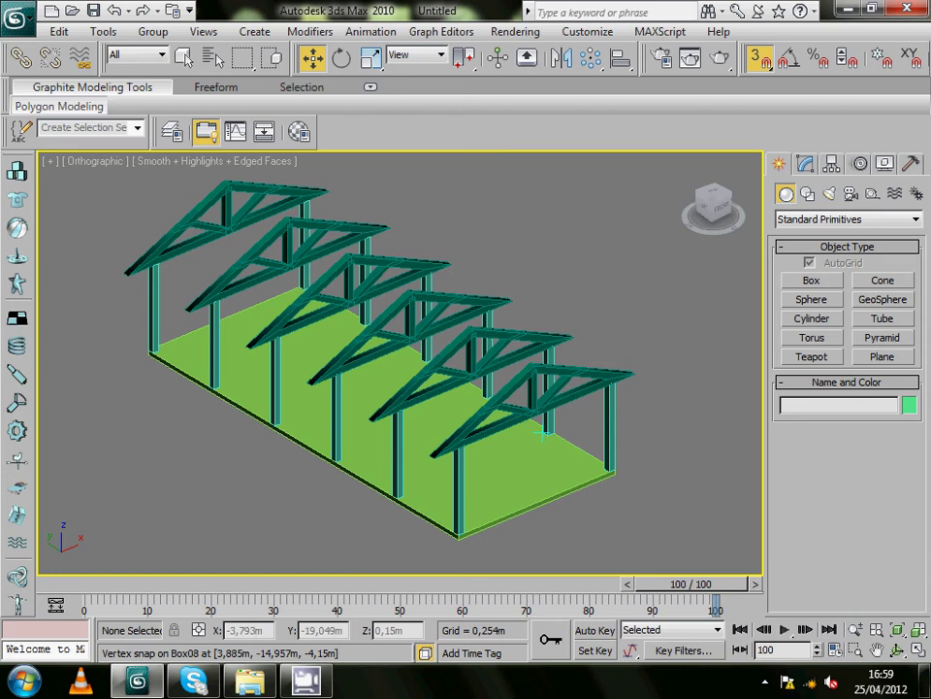
middle_drag(388, 369, 361, 392)
mouse_move(714, 204)
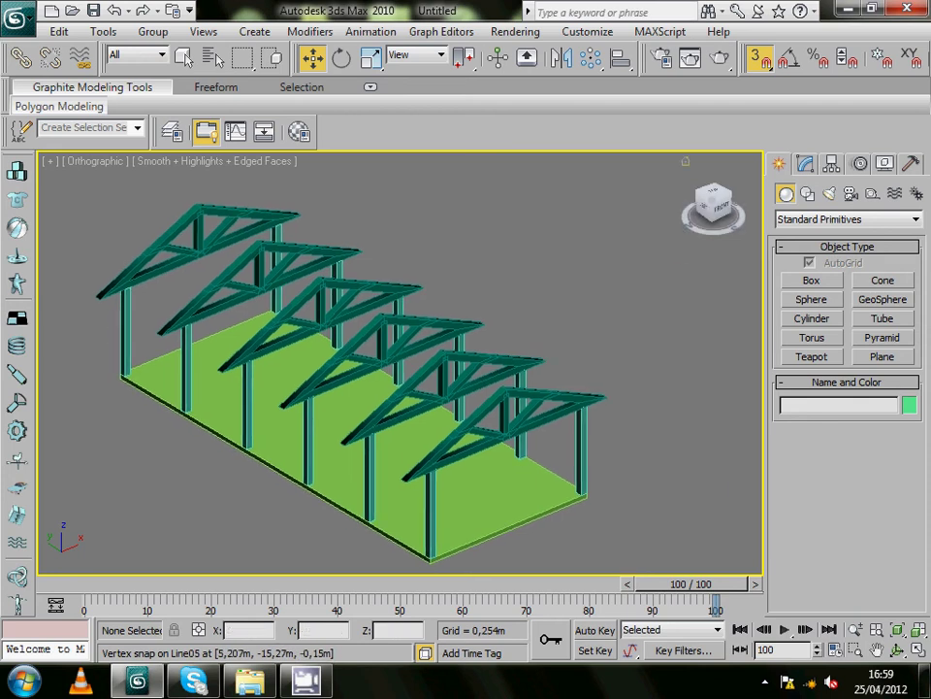
key(s)
scroll(238, 473, up, 1)
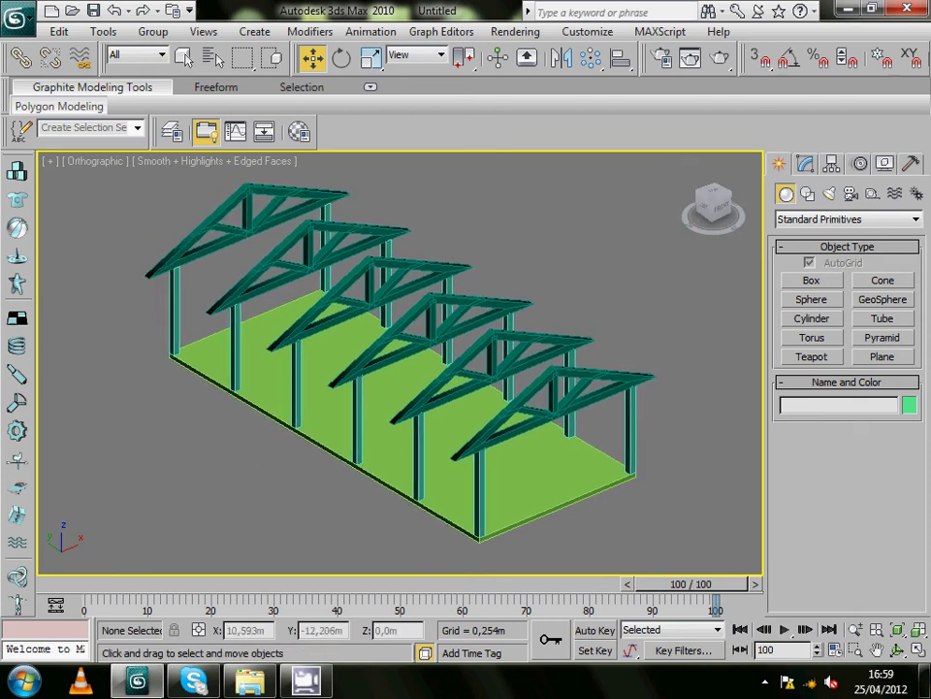
scroll(184, 473, up, 2)
middle_drag(184, 473, 388, 579)
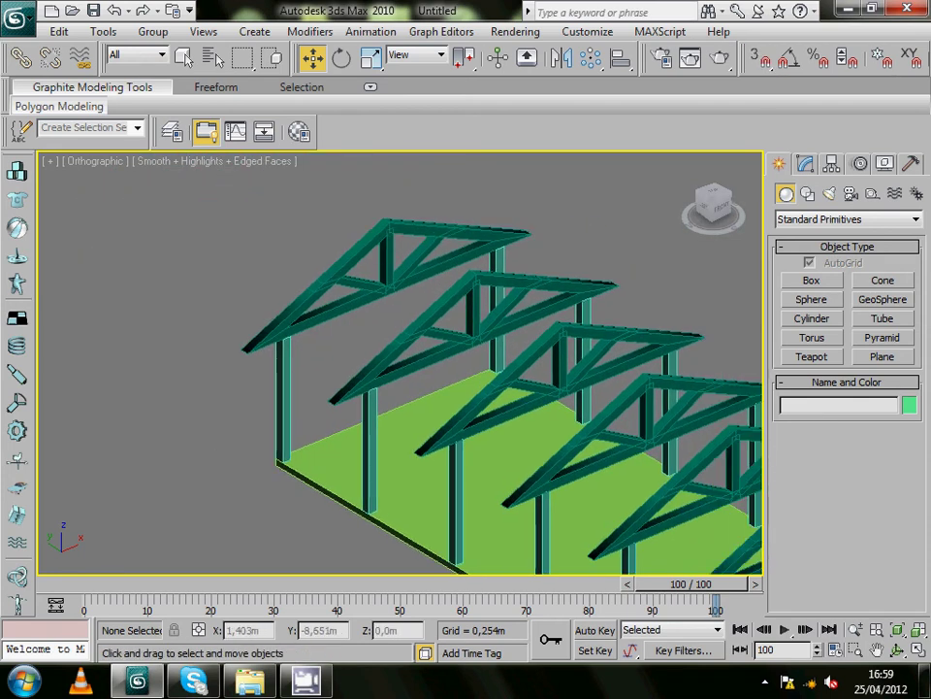
- Select front-left column Box11 and add a Slice modifier set to Remove Top
click(284, 398)
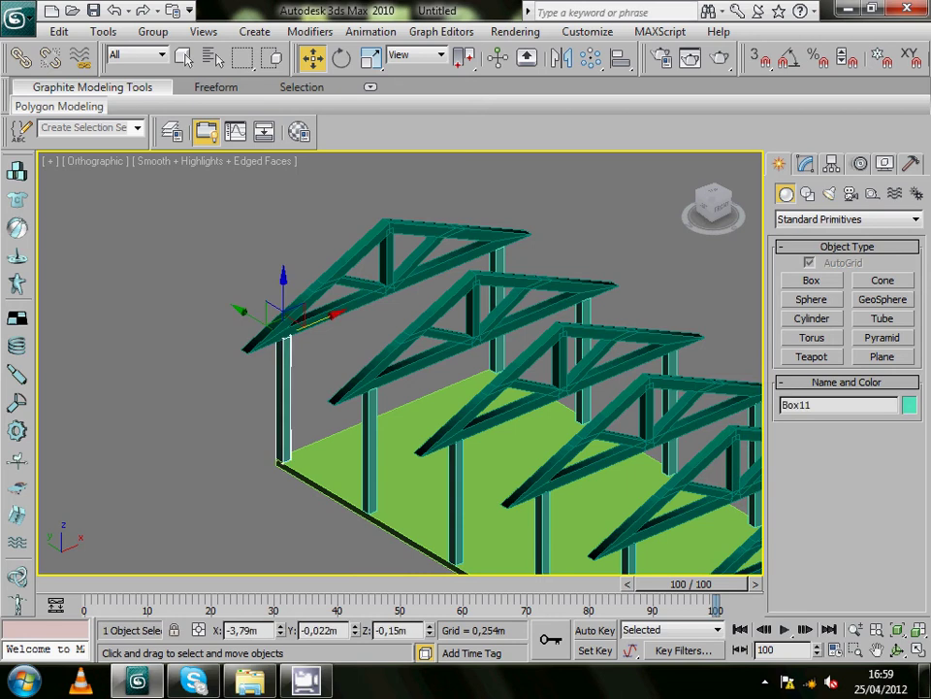
click(805, 163)
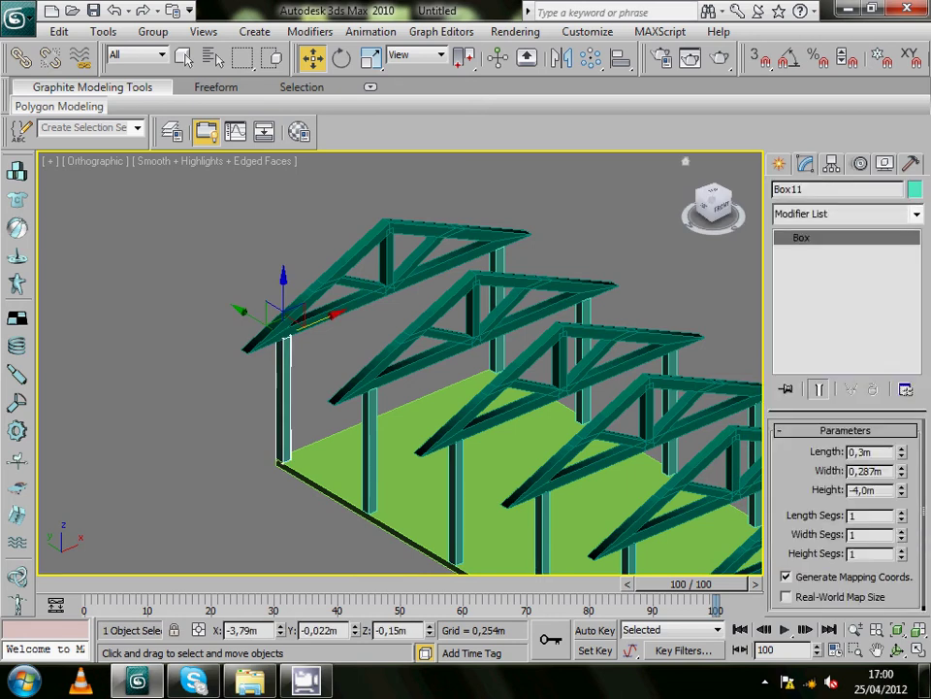
click(844, 214)
scroll(825, 391, down, 3)
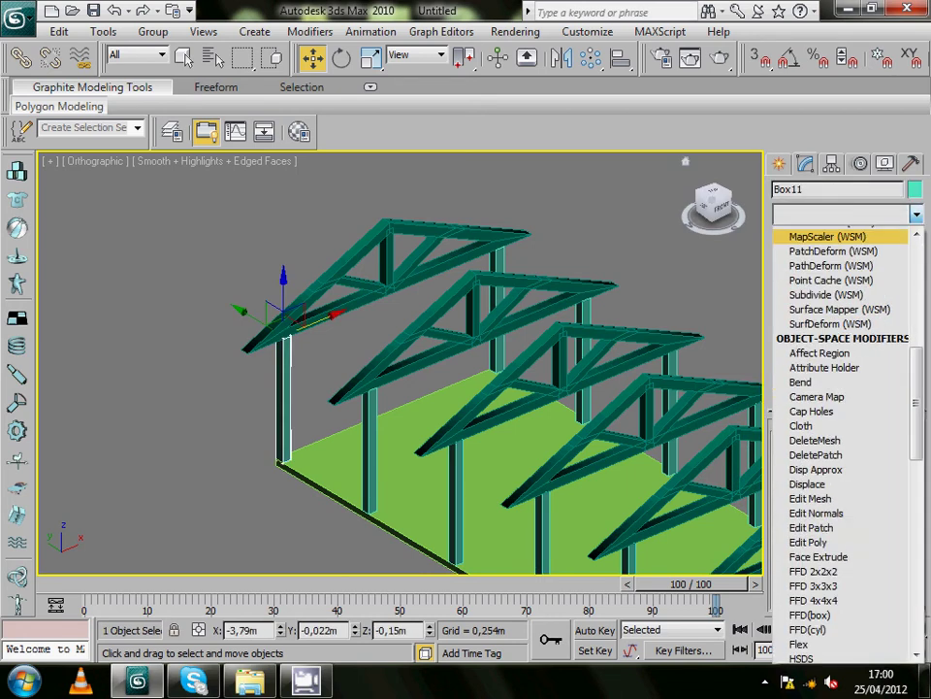
scroll(824, 391, down, 6)
scroll(825, 391, down, 4)
scroll(824, 369, down, 1)
scroll(824, 436, down, 3)
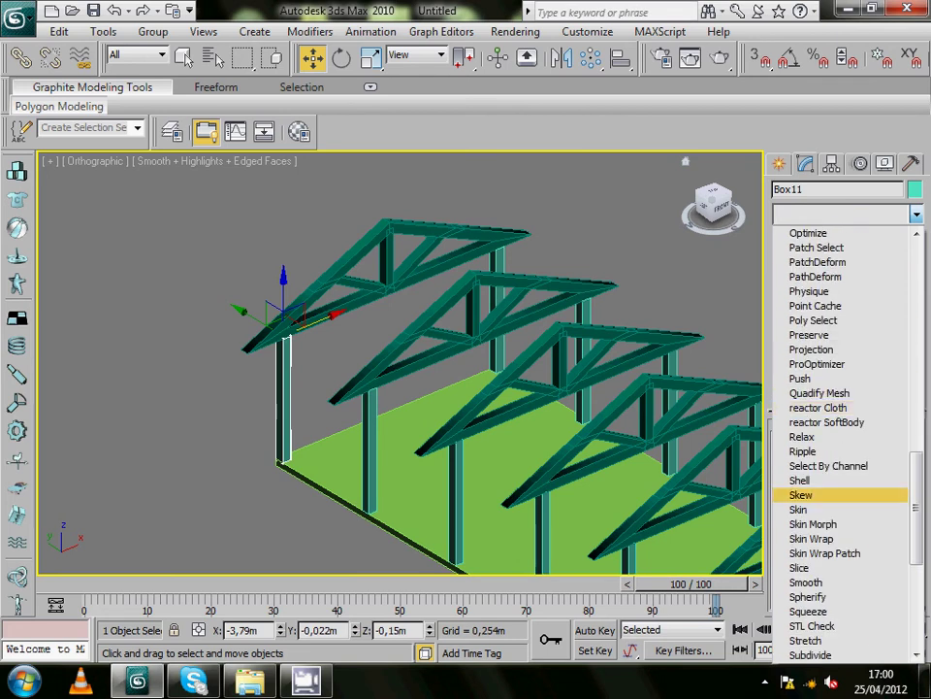
scroll(824, 514, down, 2)
scroll(825, 505, down, 4)
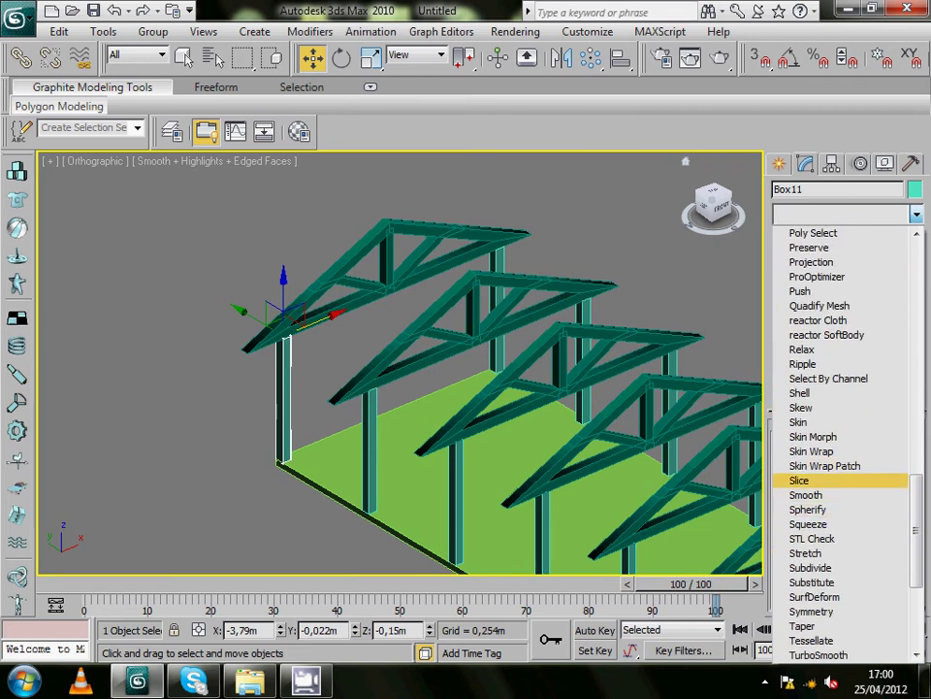
click(825, 481)
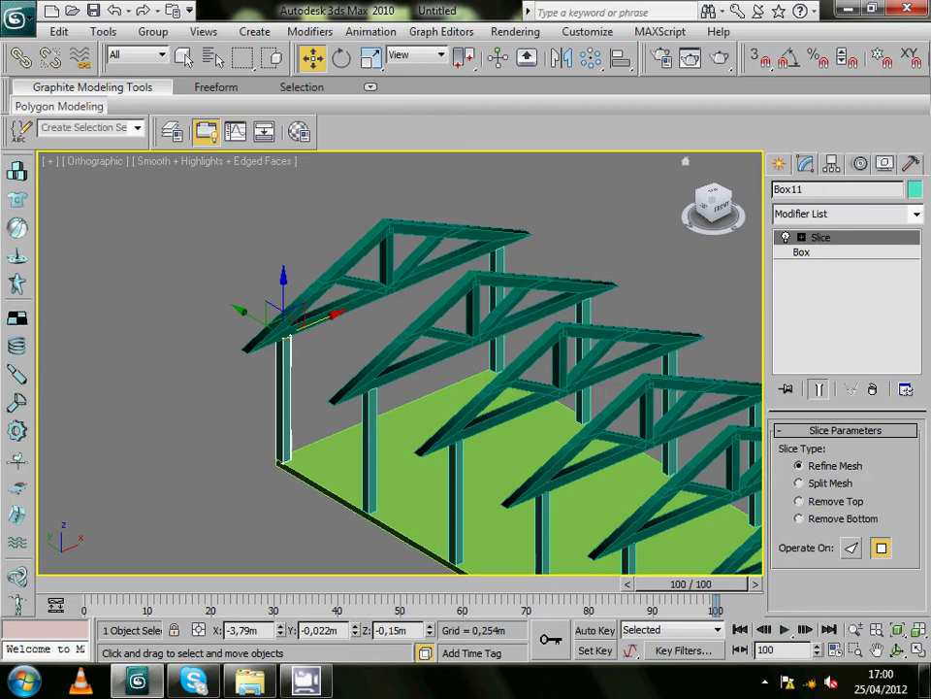
click(800, 518)
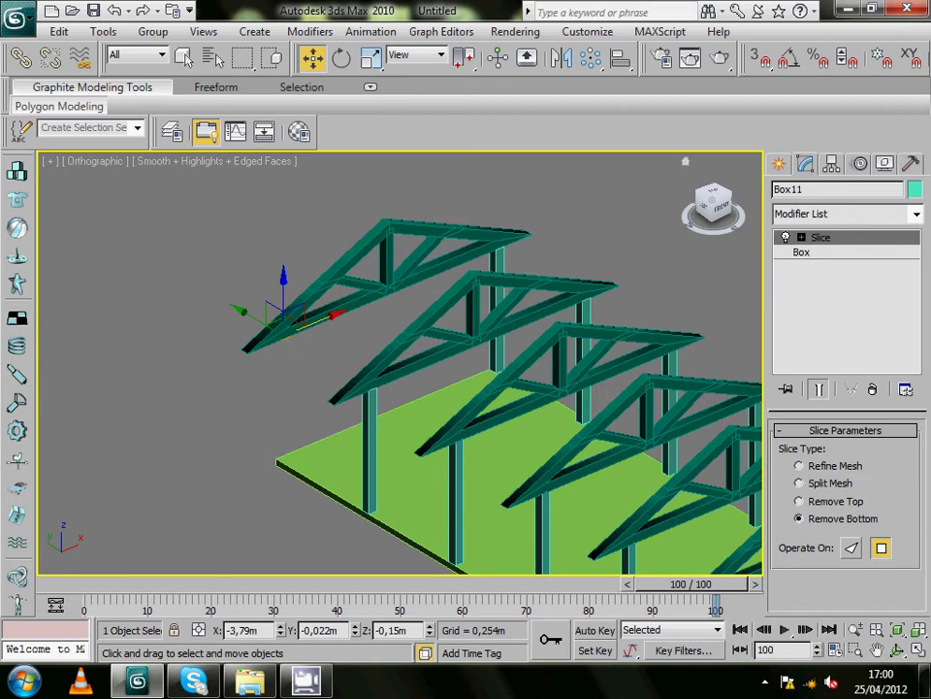
click(800, 500)
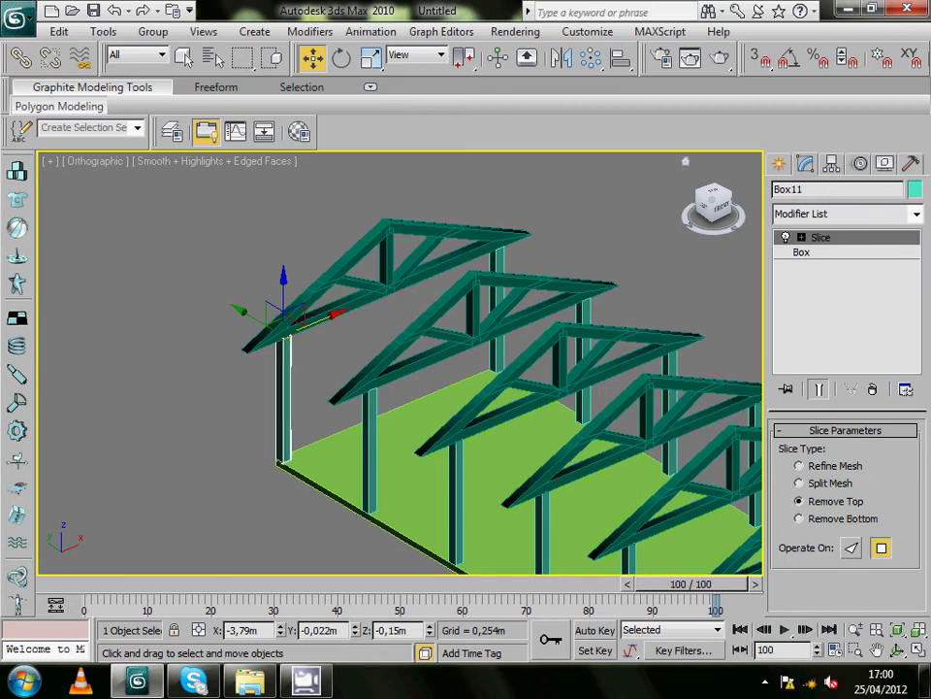
- Lower Box11's slice plane to floor level at frame 0
key(1)
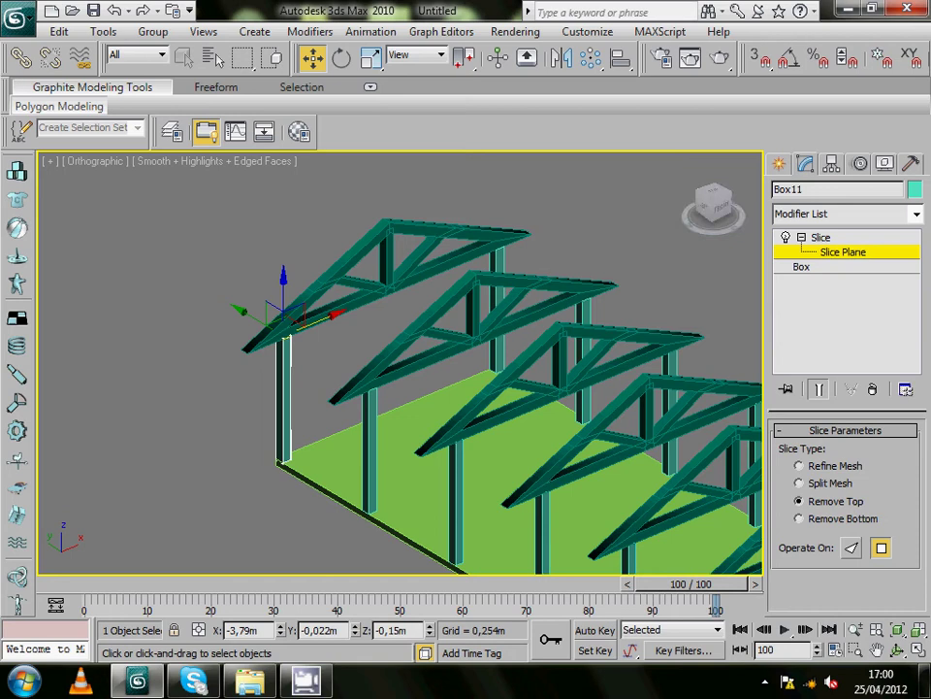
drag(283, 313, 283, 461)
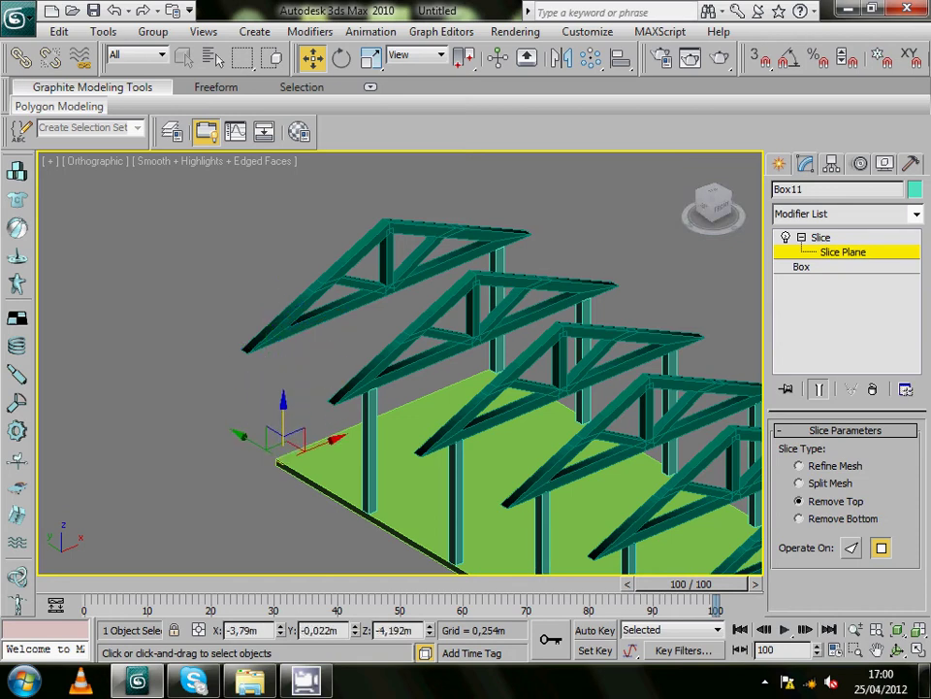
middle_drag(199, 347, 137, 312)
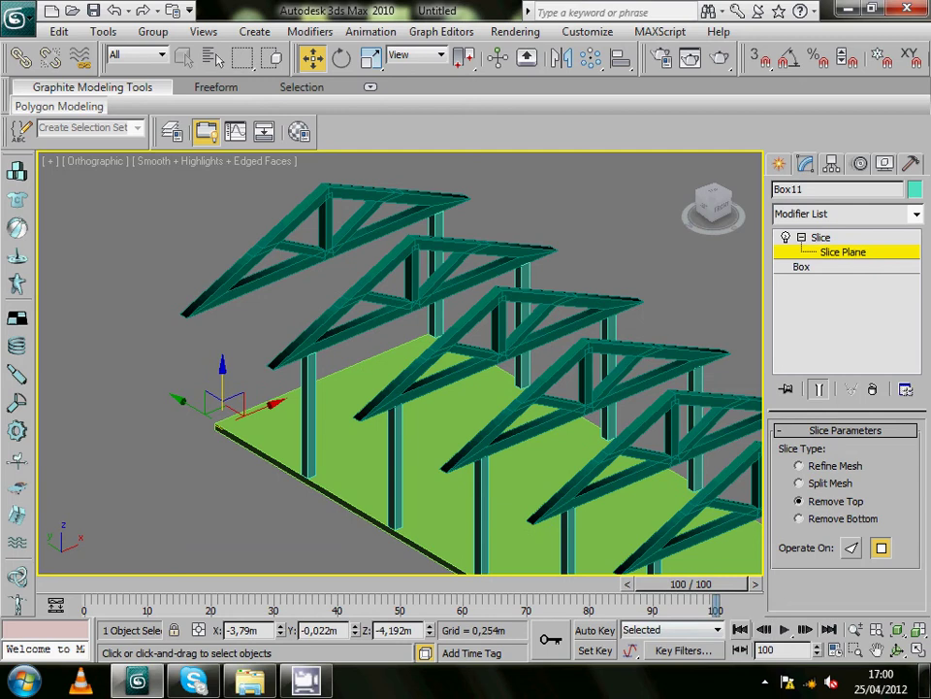
drag(691, 583, 107, 583)
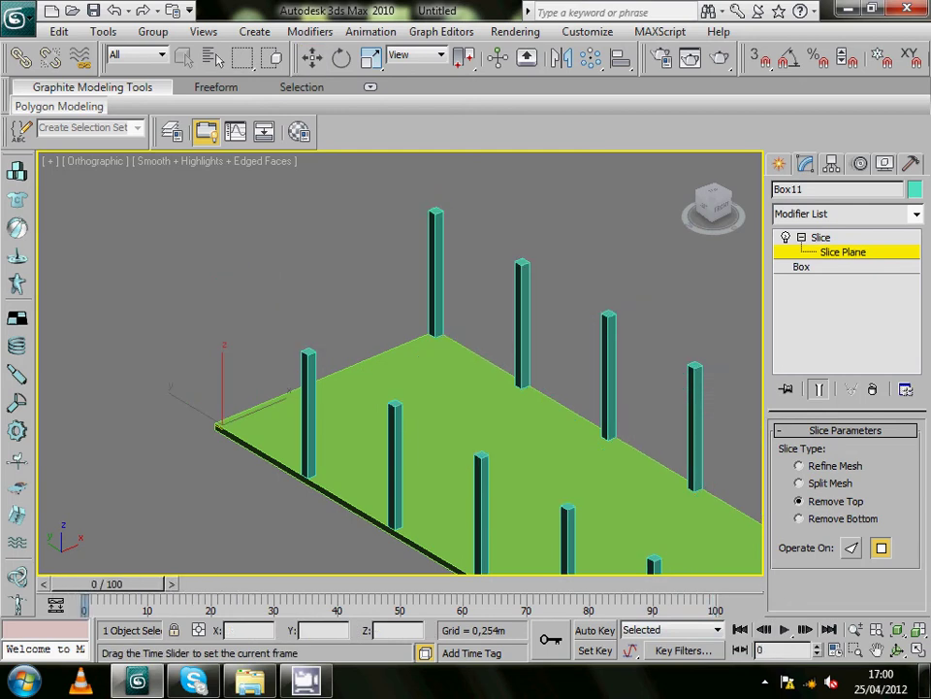
key(w)
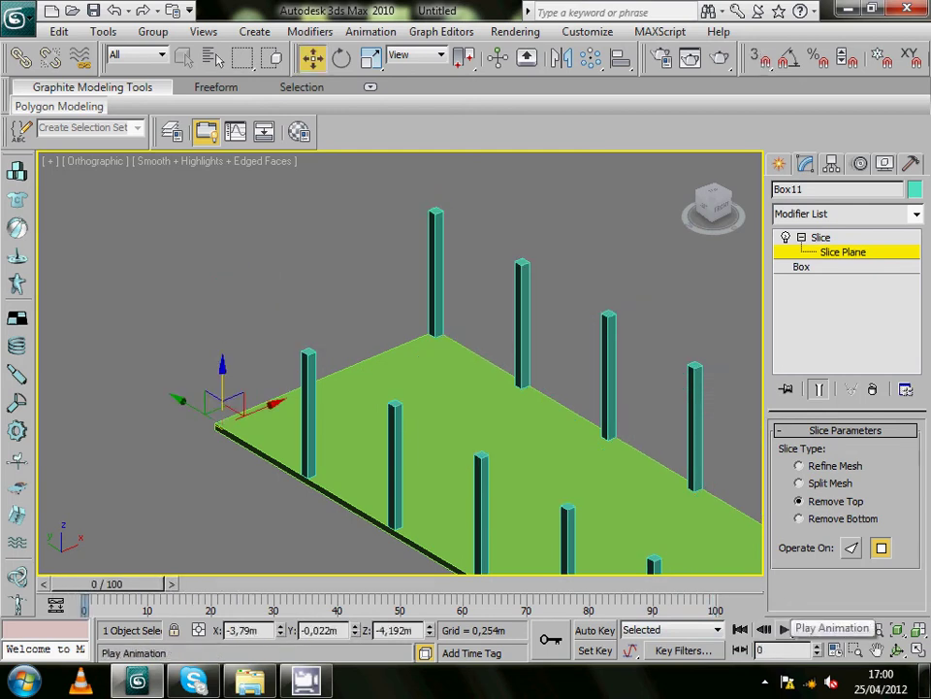
- With Auto Key on, raise the slice plane to full column height at the last frame
click(594, 630)
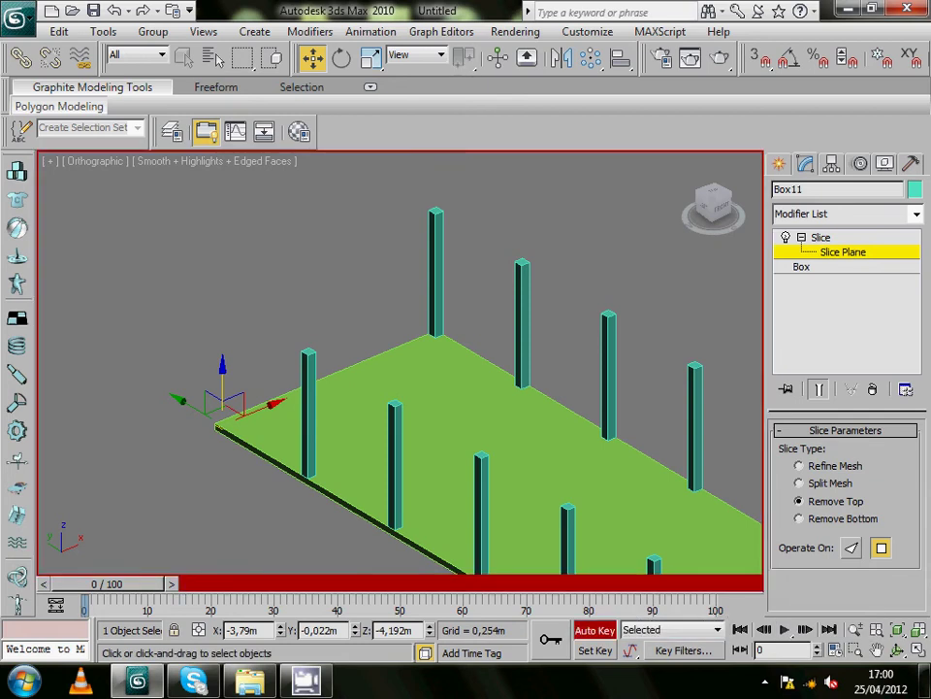
drag(107, 583, 685, 583)
key(w)
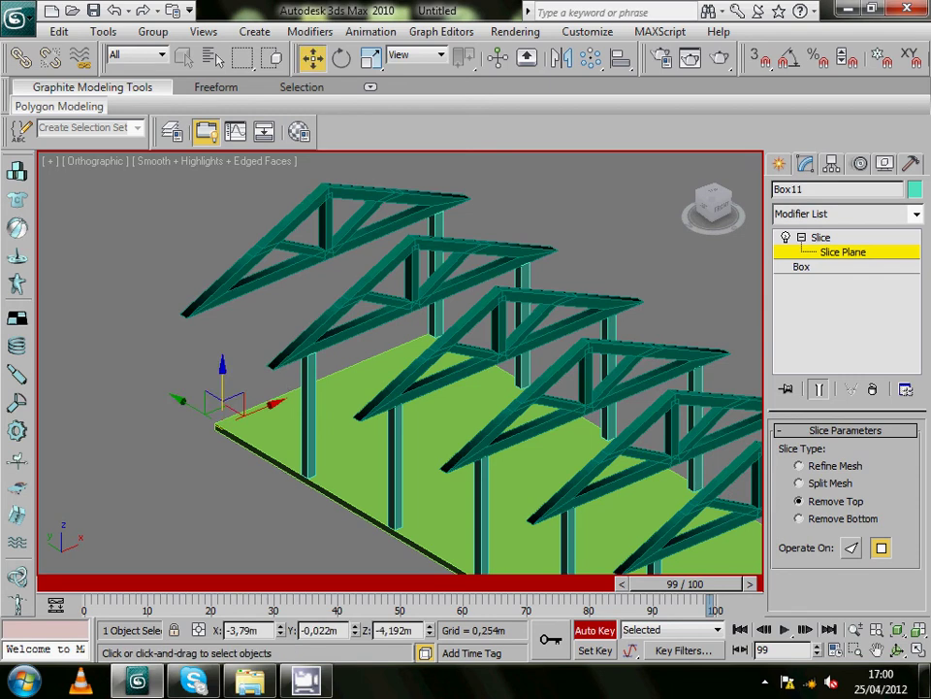
drag(223, 383, 222, 254)
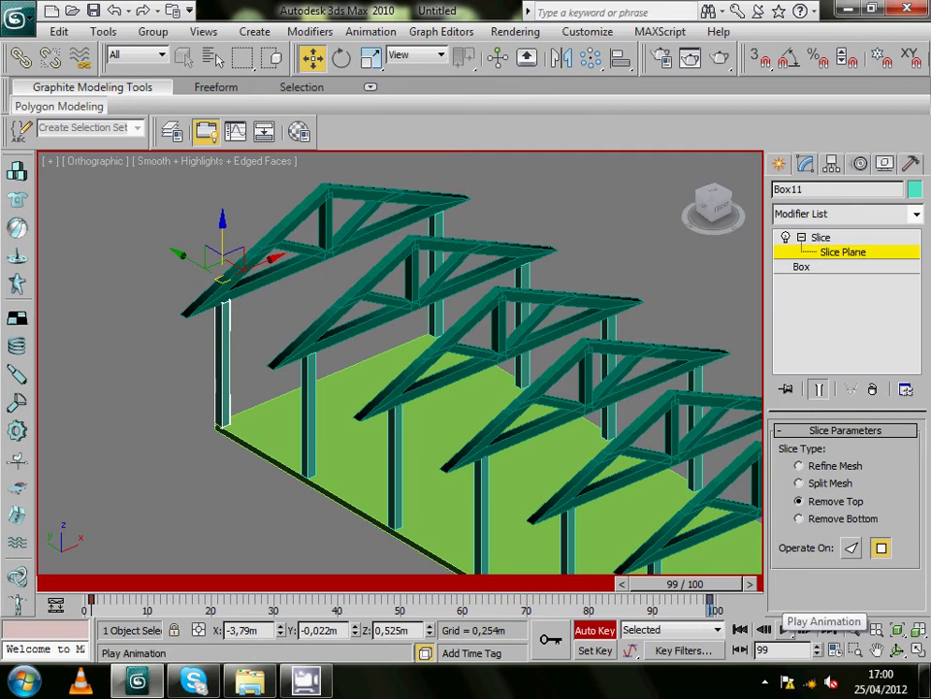
click(595, 629)
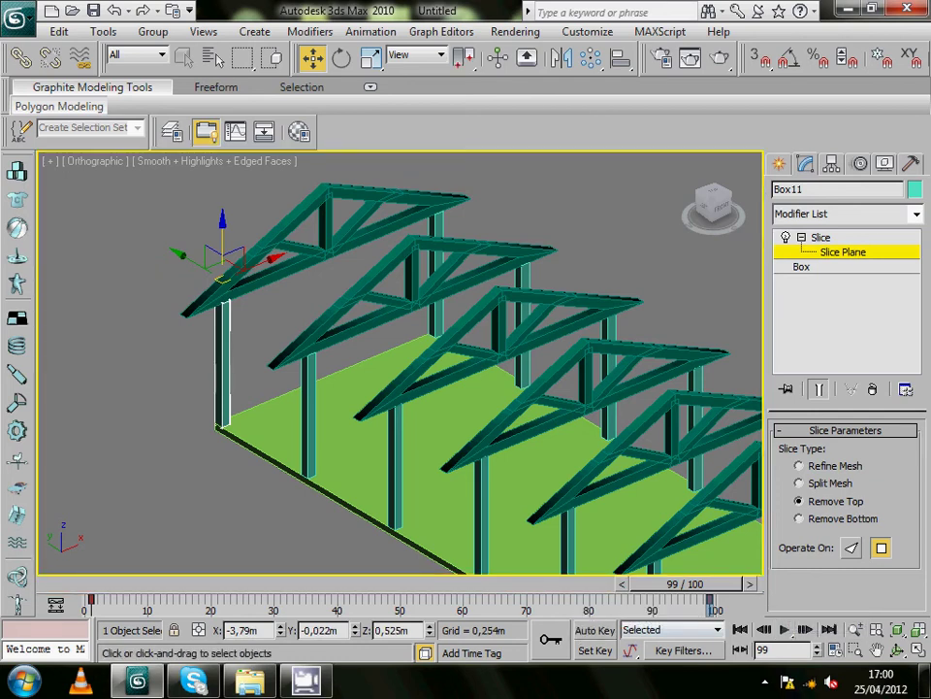
- Play the animation to preview the column growing, then scrub to the end
click(784, 629)
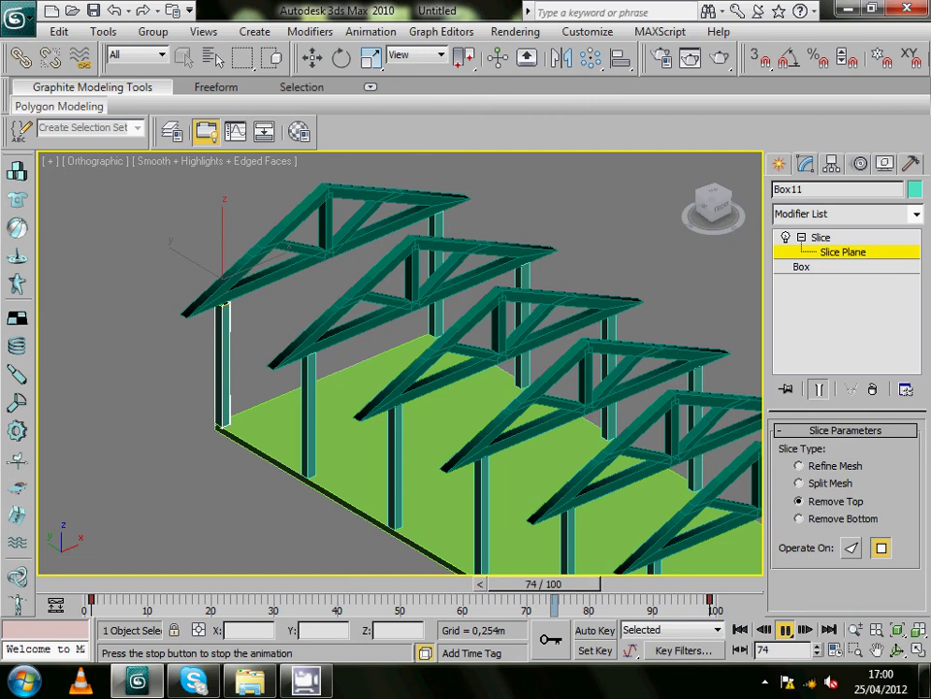
key(w)
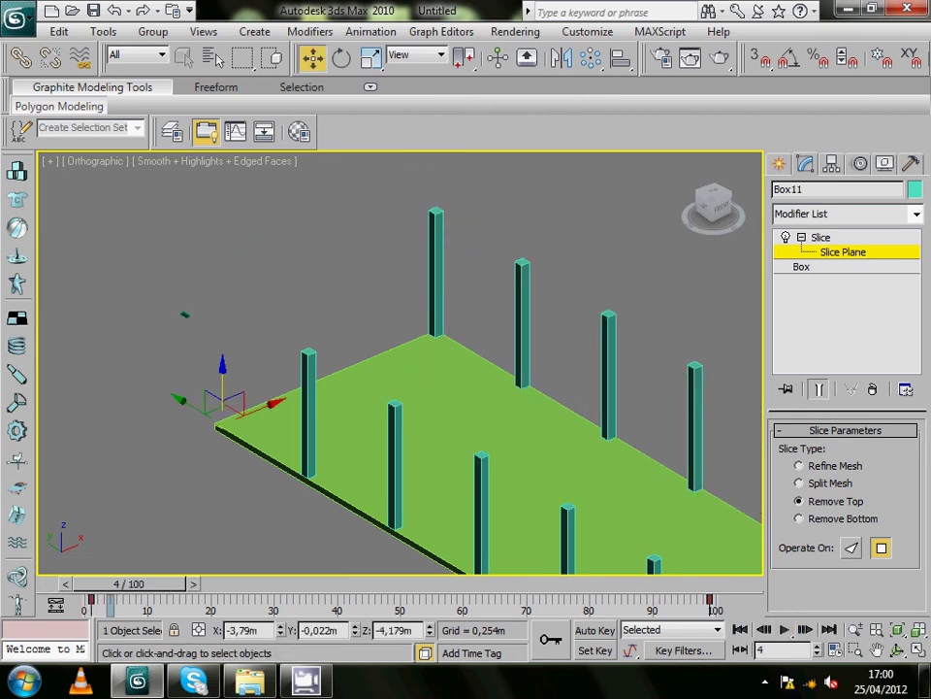
drag(129, 583, 694, 583)
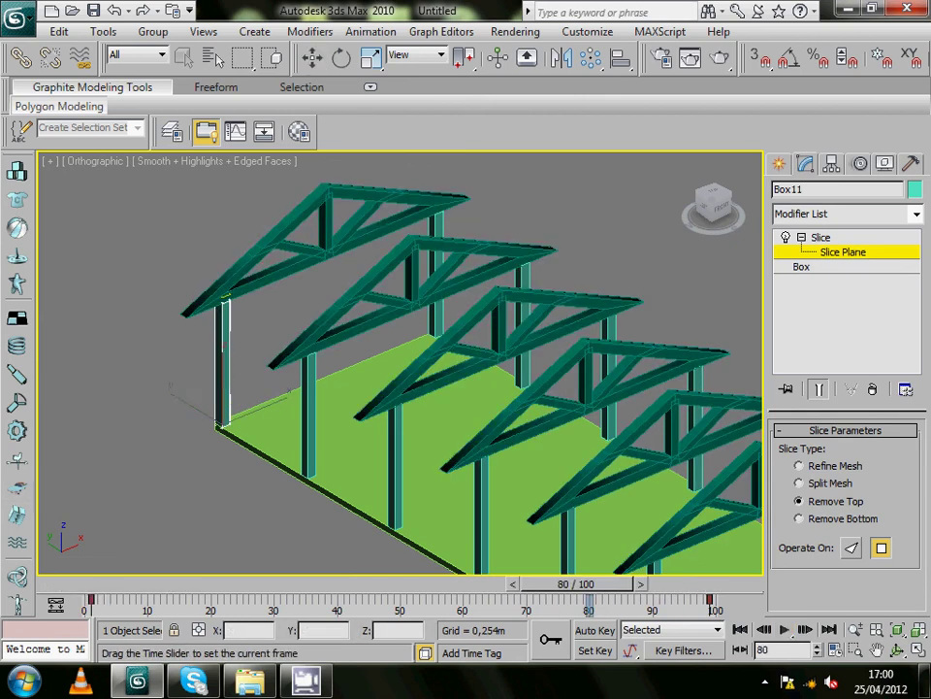
middle_drag(407, 369, 315, 375)
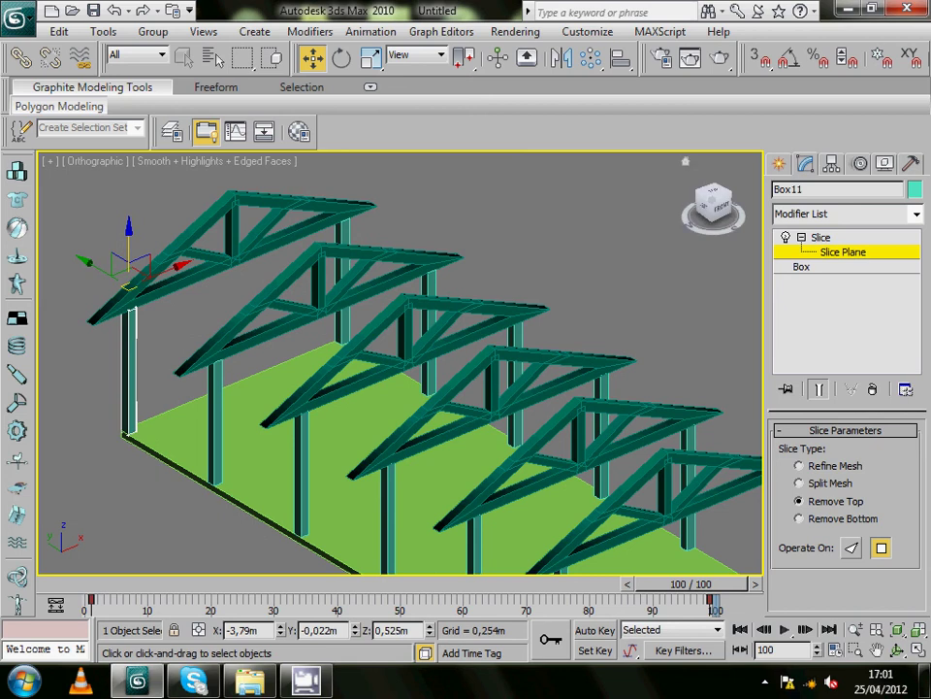
- Remove the second and third front columns, leaving the animated column and truss beam unselected
click(779, 163)
click(582, 243)
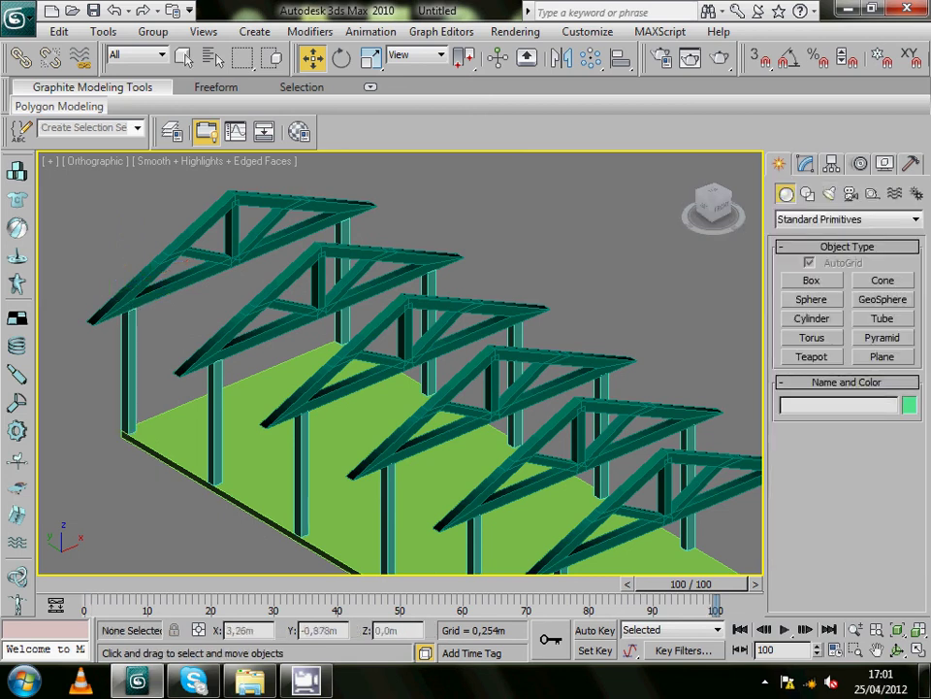
click(320, 201)
click(582, 243)
click(161, 320)
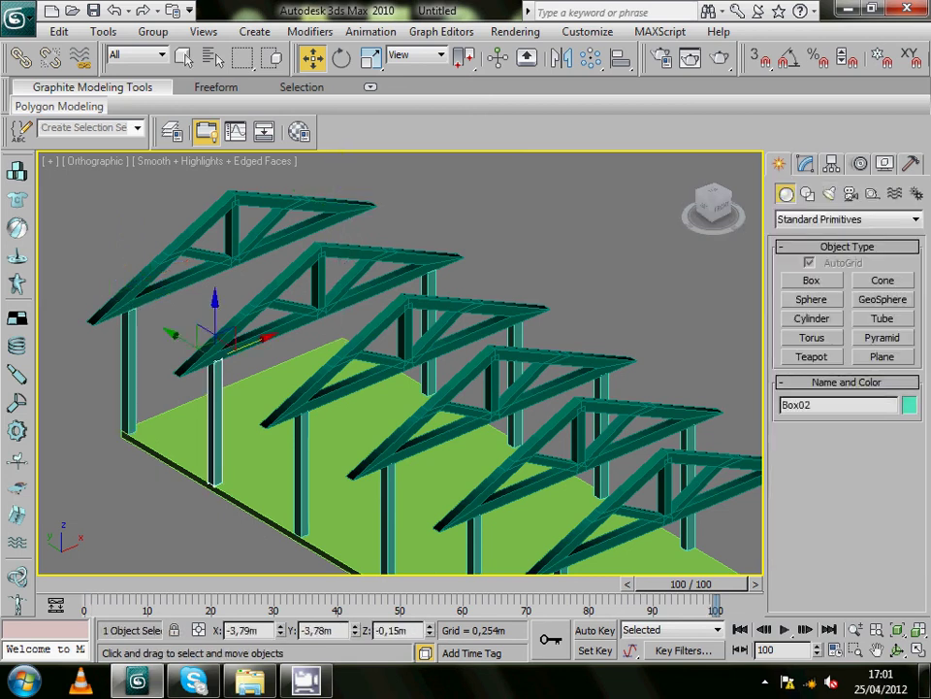
click(582, 243)
click(321, 284)
click(597, 303)
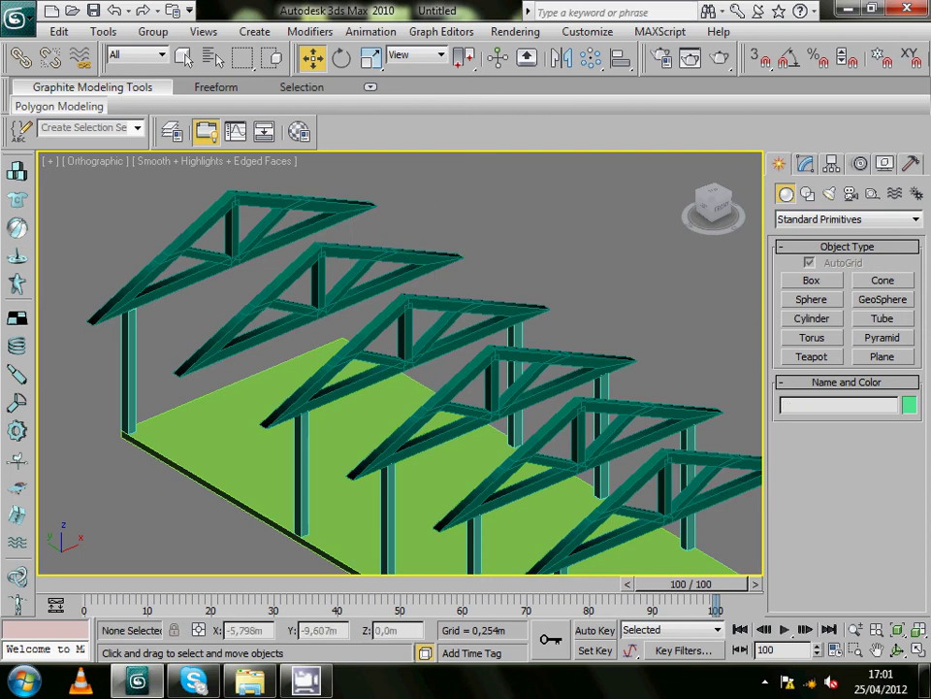
click(301, 456)
click(582, 243)
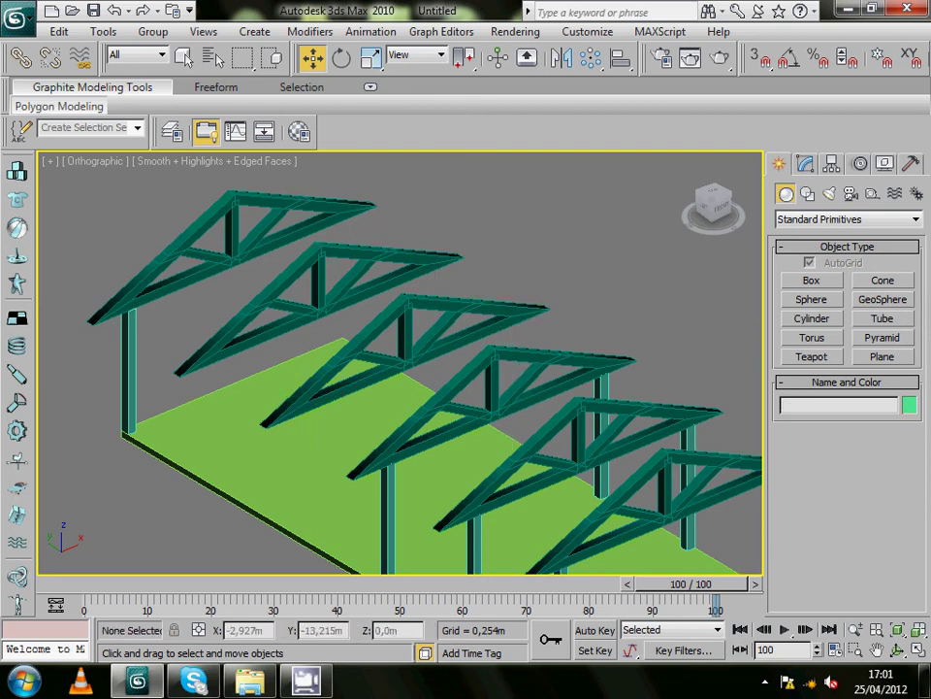
- Delete the next four columns along the front row
click(388, 524)
key(Delete)
click(475, 548)
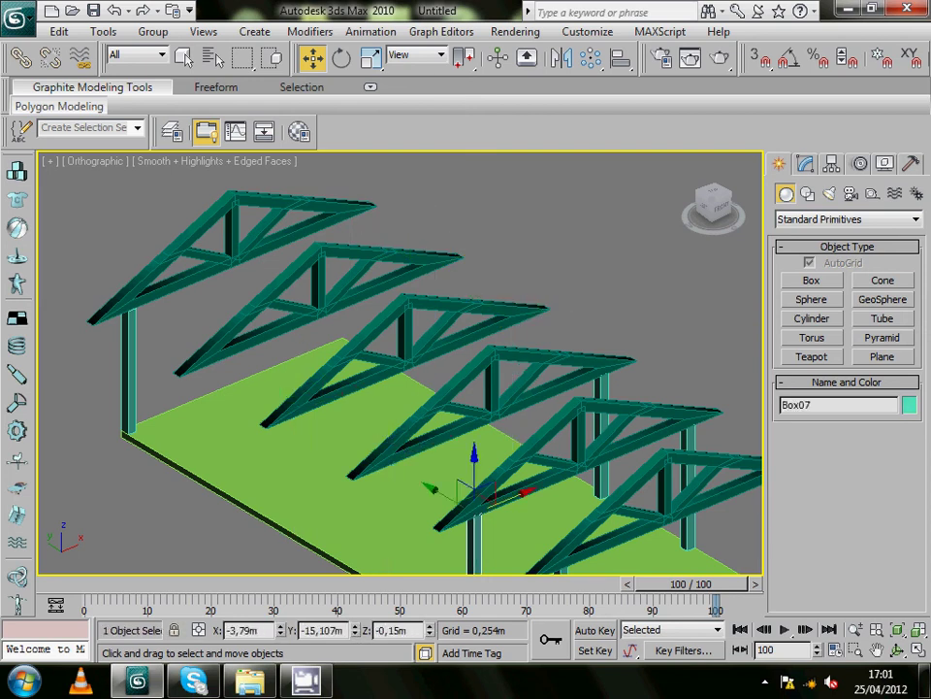
key(Delete)
click(601, 447)
key(Delete)
click(687, 505)
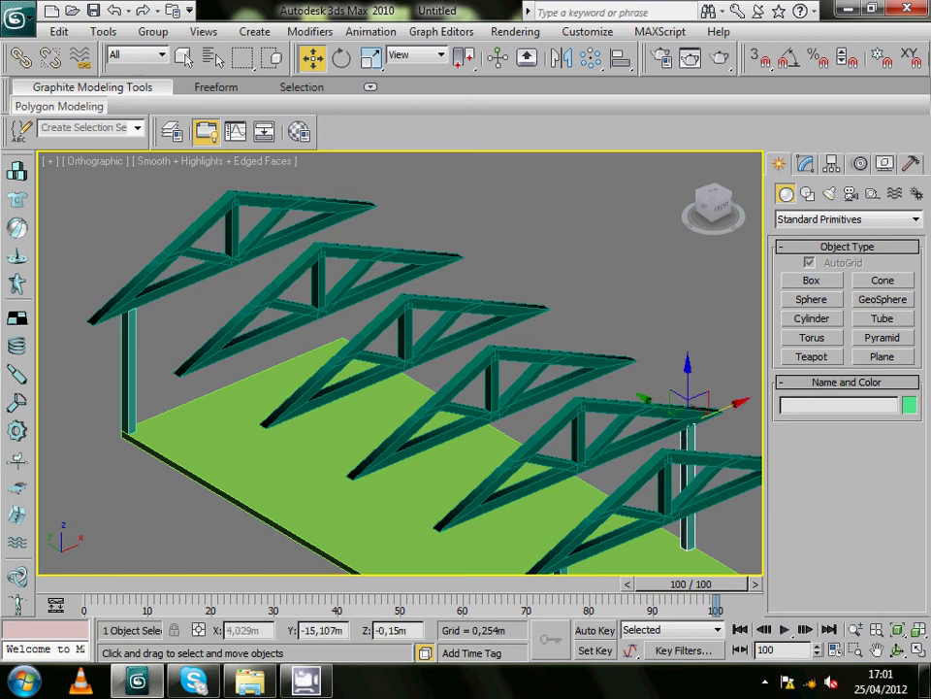
key(Delete)
- Delete the two far-end columns, then select the animated corner column Box11
middle_drag(437, 388, 272, 257)
click(398, 485)
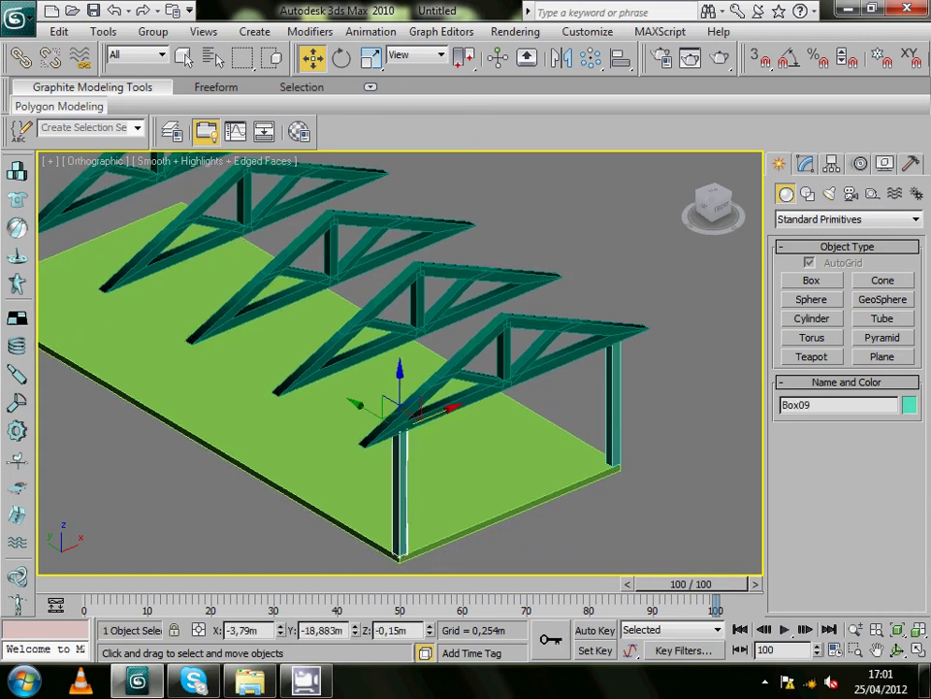
key(Delete)
click(613, 408)
key(Delete)
middle_drag(613, 408, 623, 453)
middle_drag(582, 417, 650, 461)
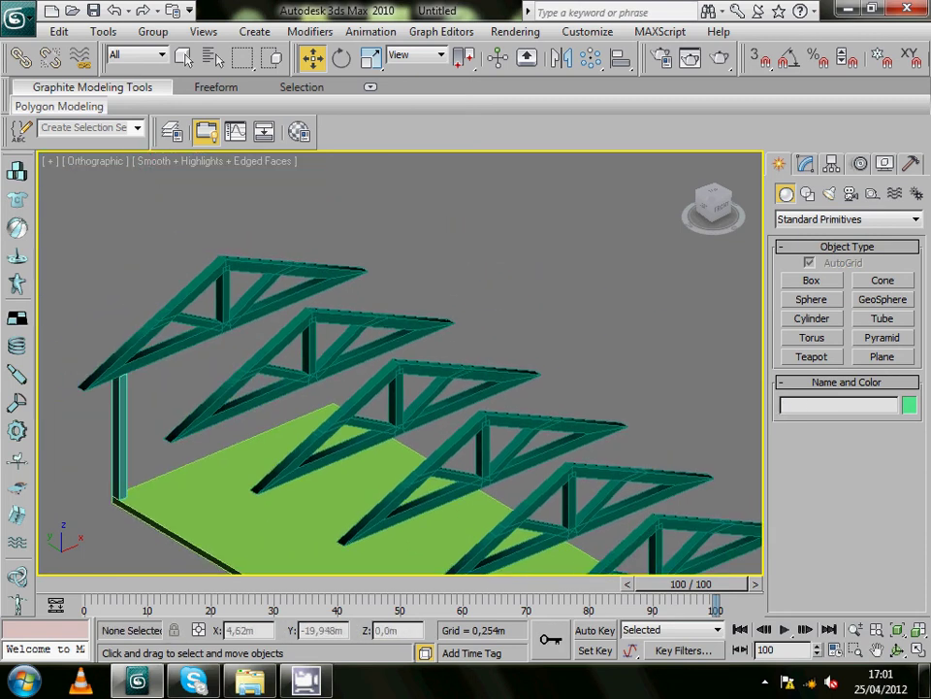
click(130, 388)
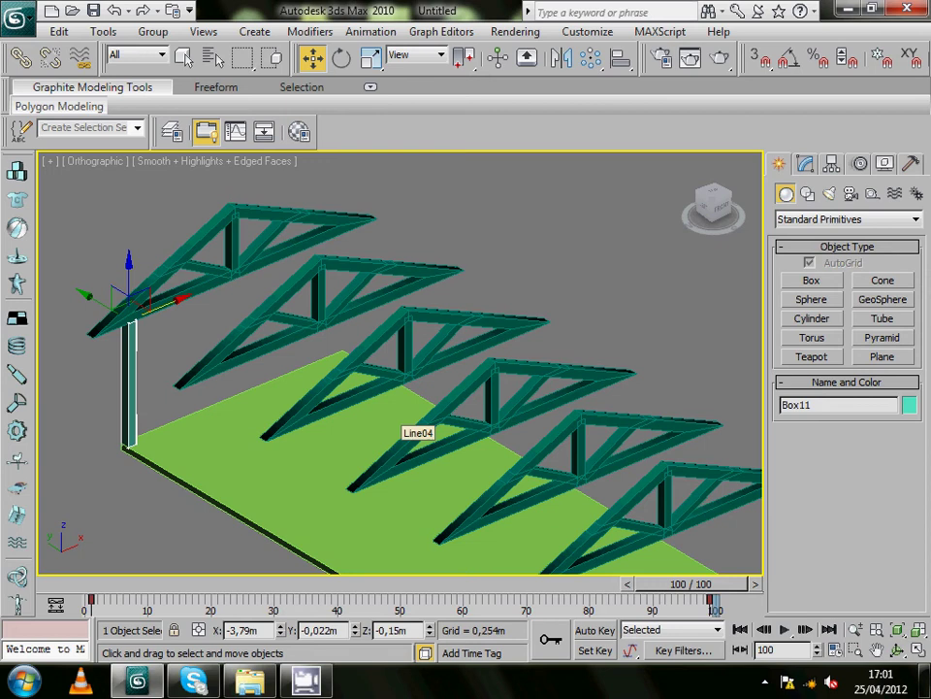
- In the Front view, copy column Box11 as Box14 under the truss's right end
key(f)
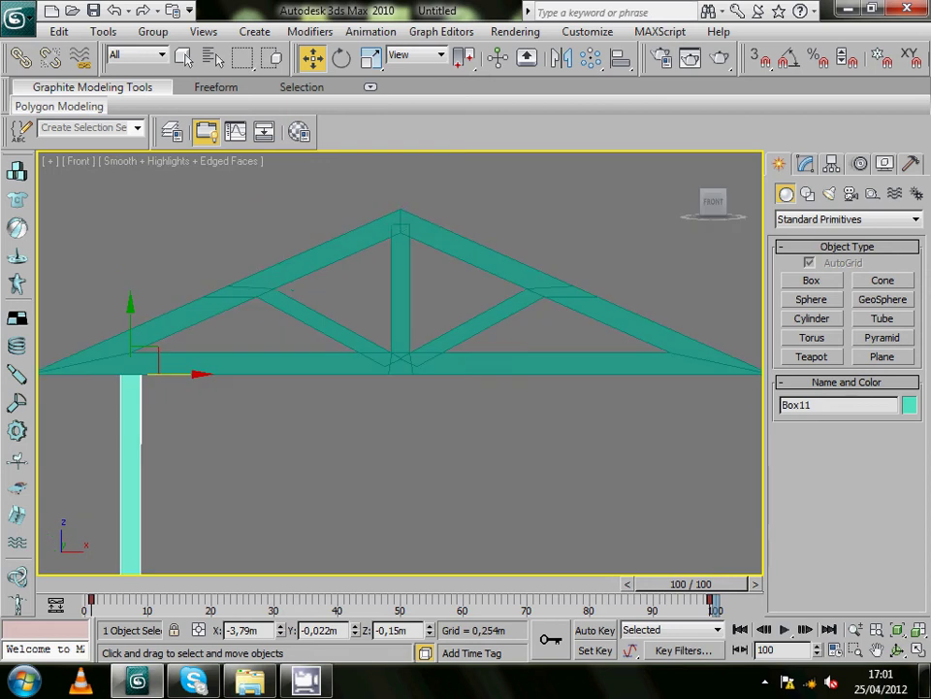
scroll(392, 295, down, 4)
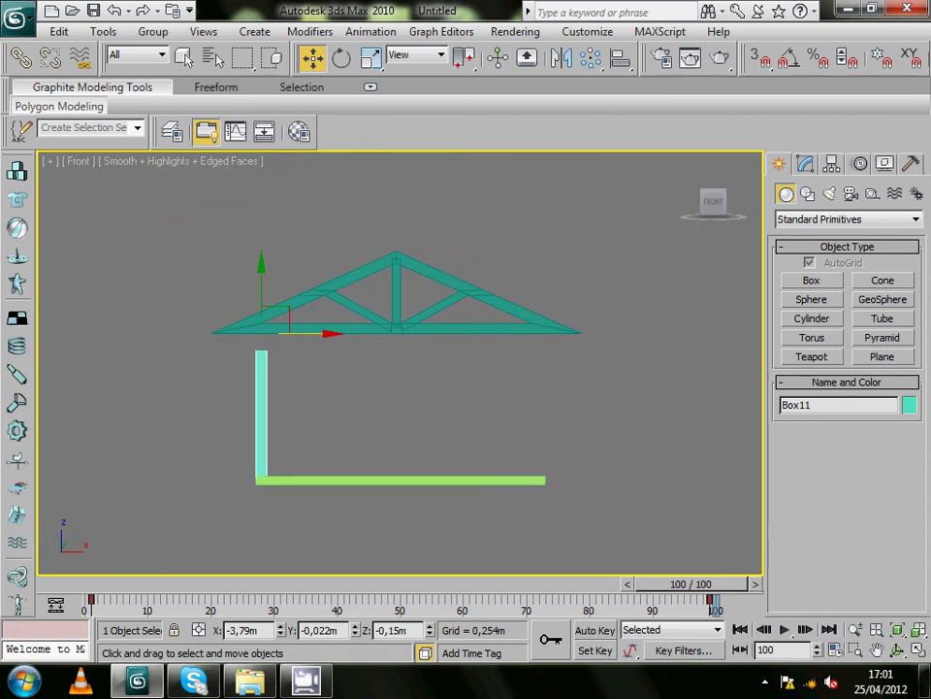
mouse_move(261, 333)
shift+mouse_down()
mouse_move(537, 333)
mouse_move(396, 338)
shift+mouse_up()
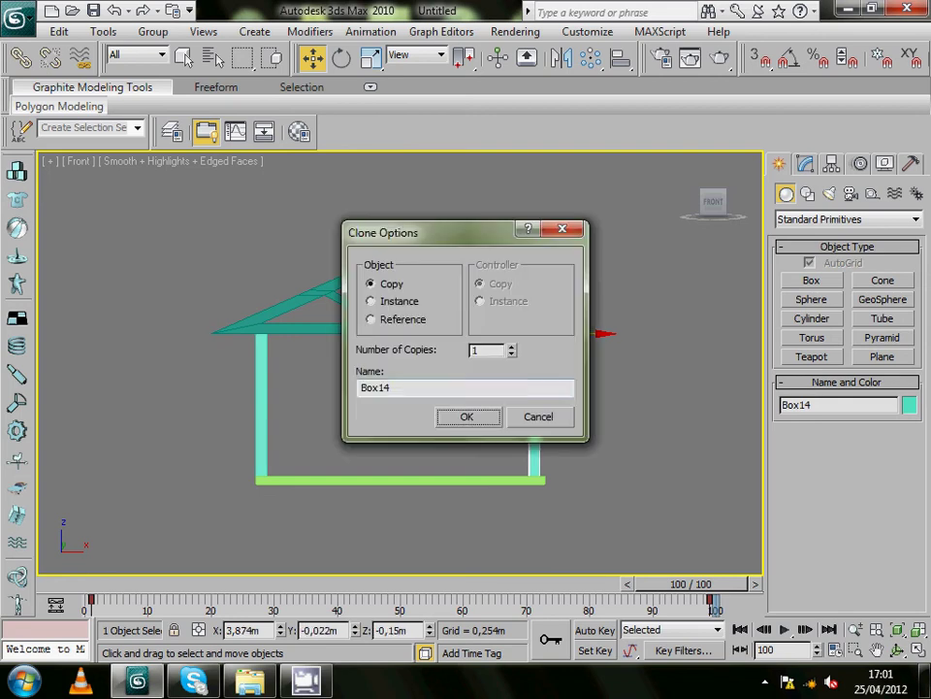
key(Return)
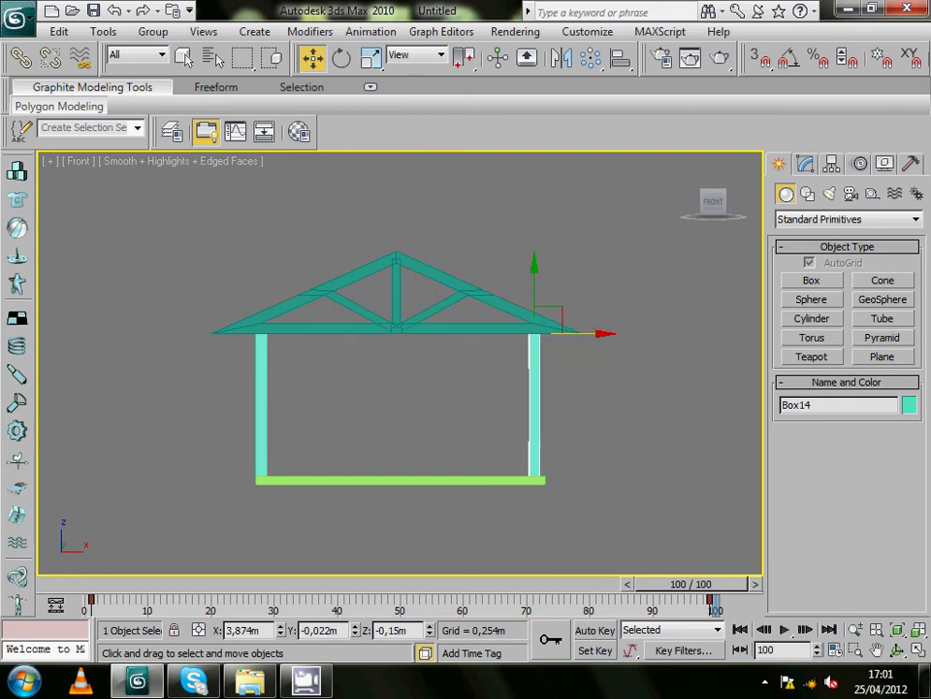
click(431, 361)
scroll(431, 361, up, 2)
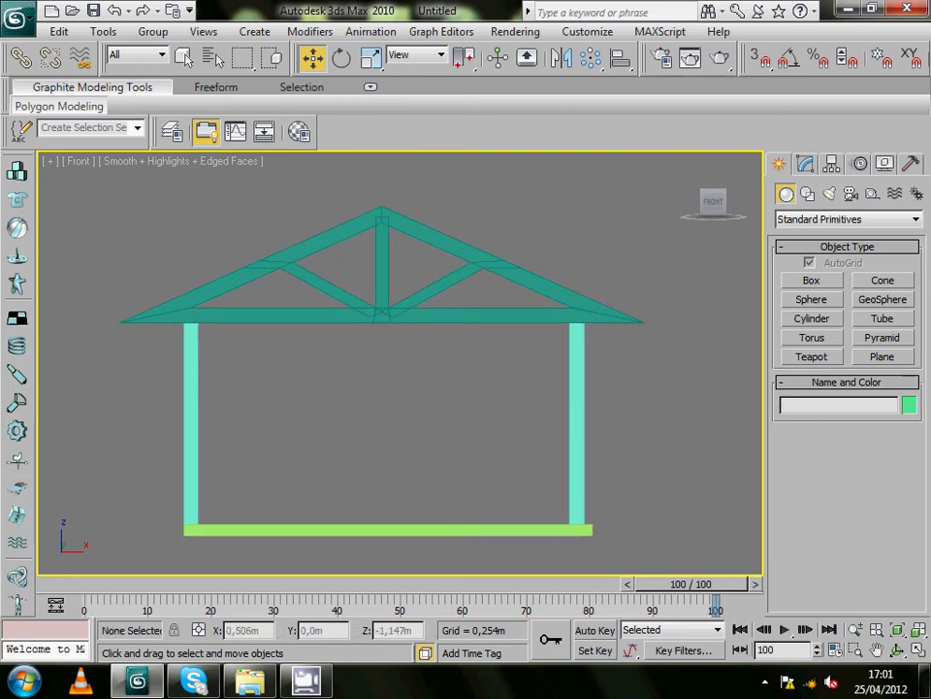
- From the Left view, make 4 copies of the first truss's columns under the remaining trusses
key(l)
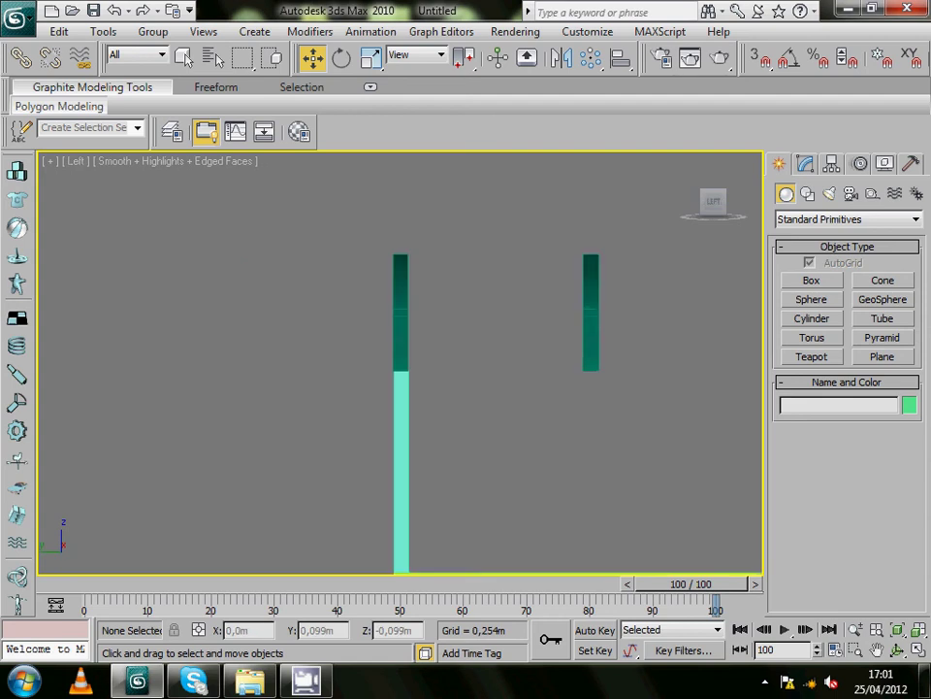
drag(369, 398, 422, 433)
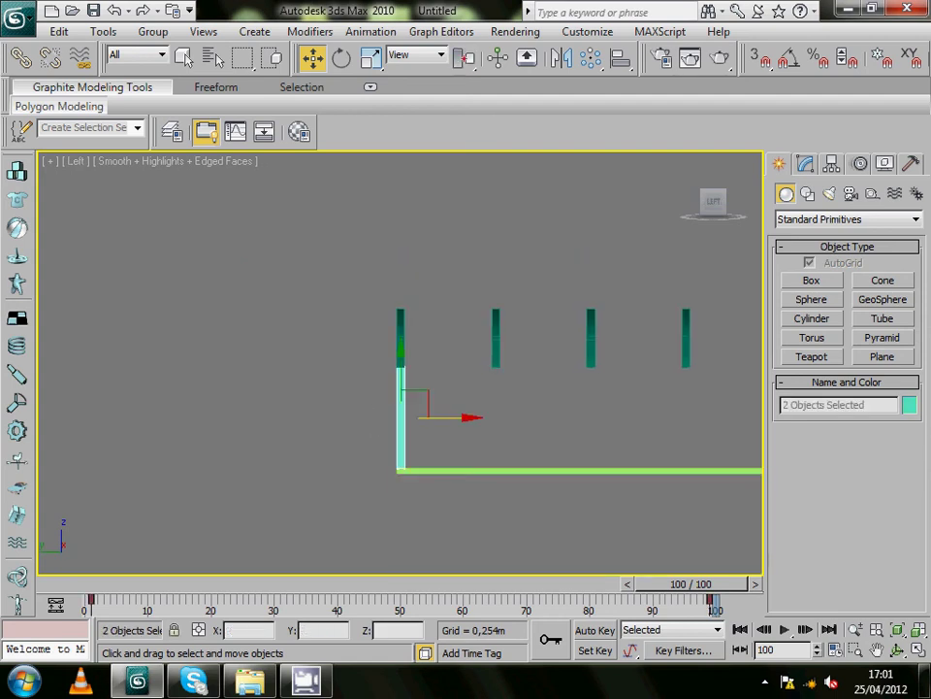
middle_drag(582, 417, 359, 397)
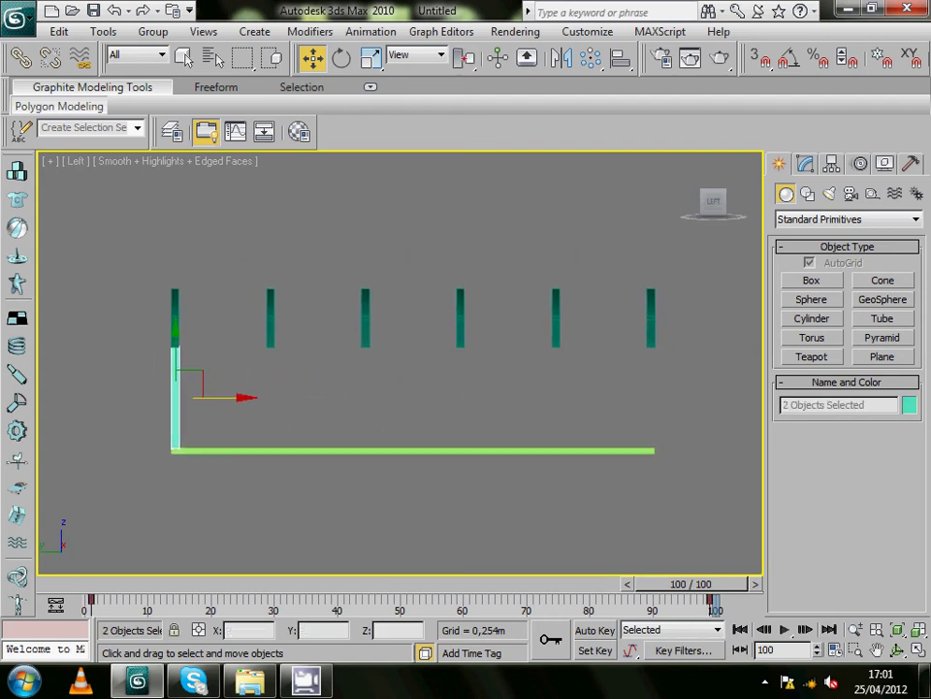
shift+drag(176, 369, 270, 369)
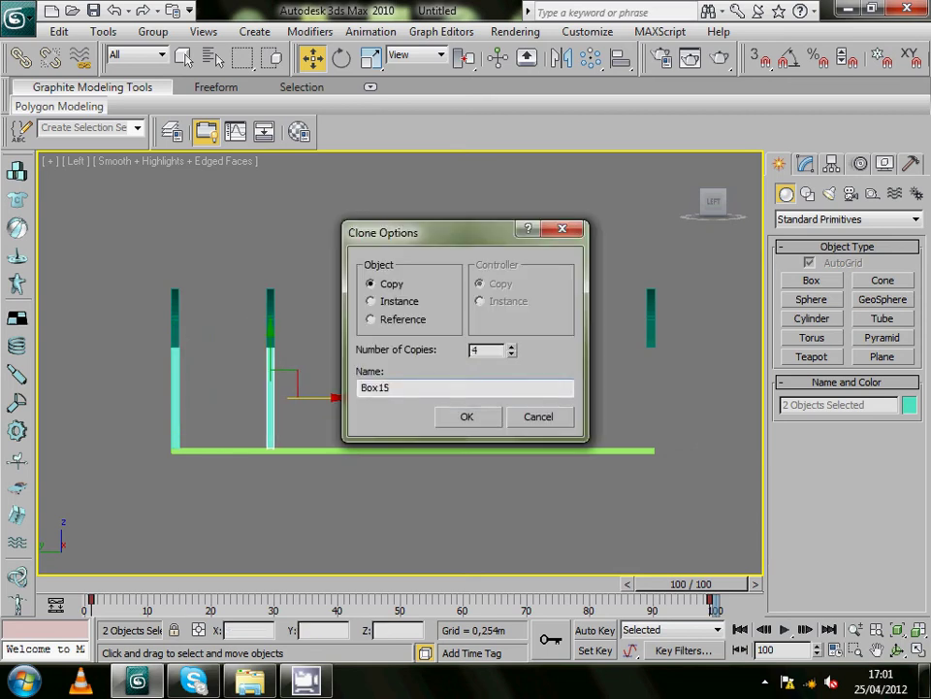
key(Return)
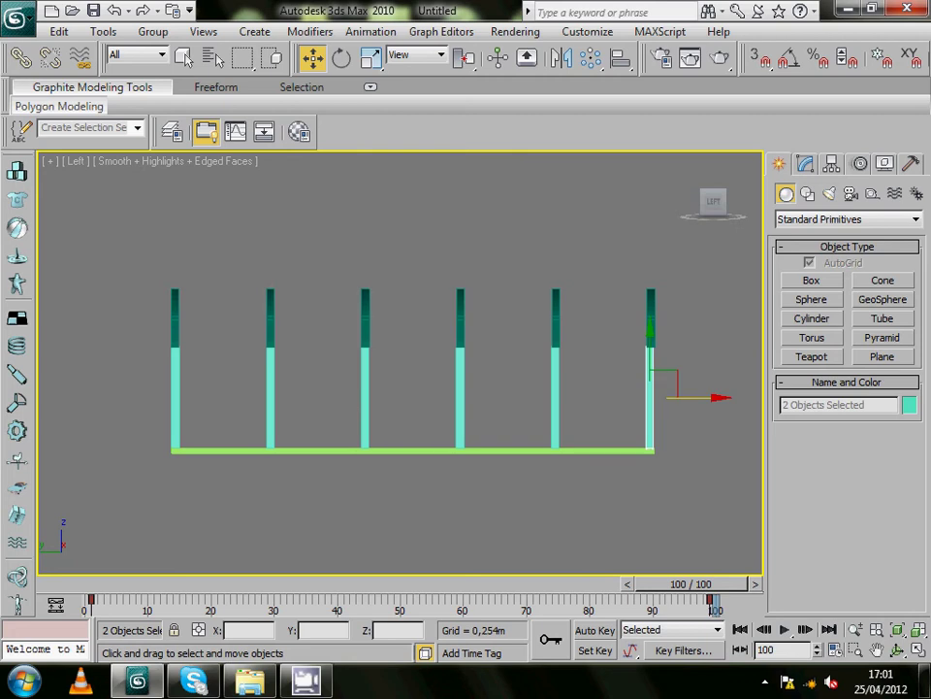
click(408, 514)
alt+middle_drag(388, 368, 466, 311)
middle_drag(291, 485, 466, 310)
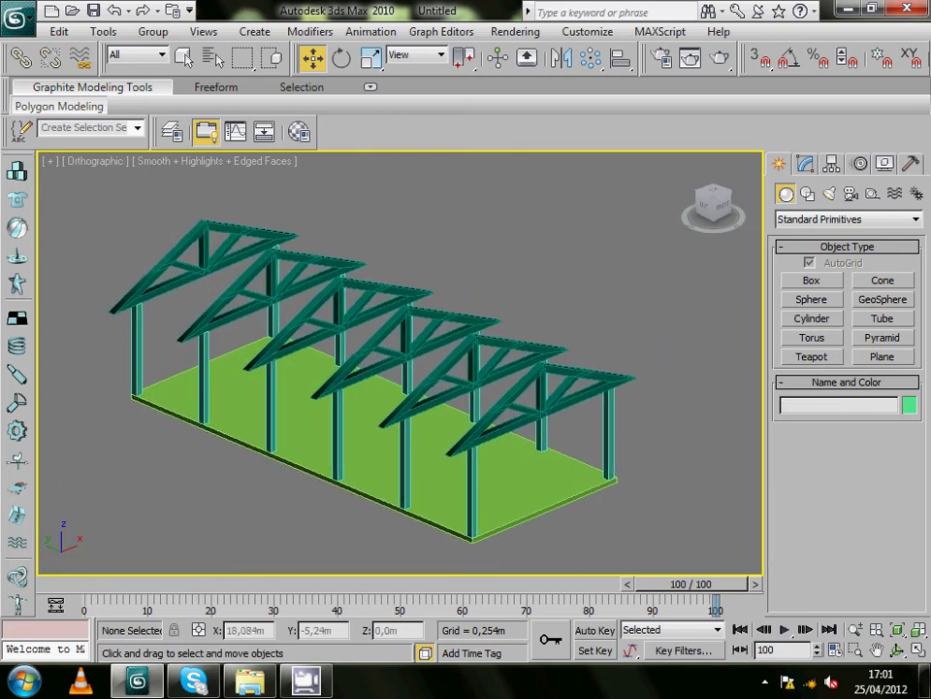
- Play the build-up animation preview
key(slash)
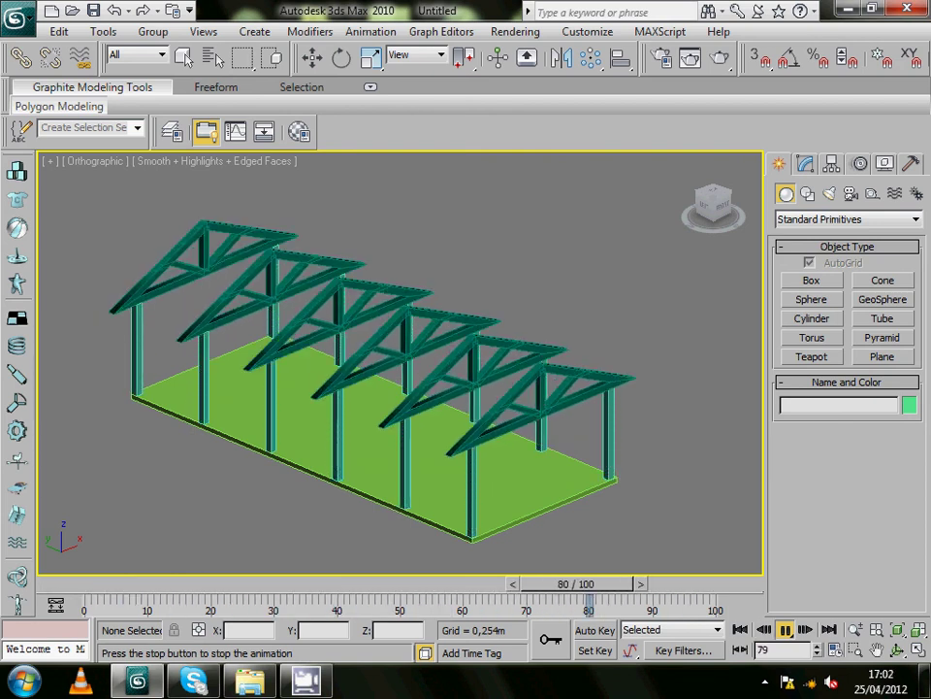
- Stop the preview, rewind to frame 0 and select the green slab
key(w)
drag(640, 583, 111, 584)
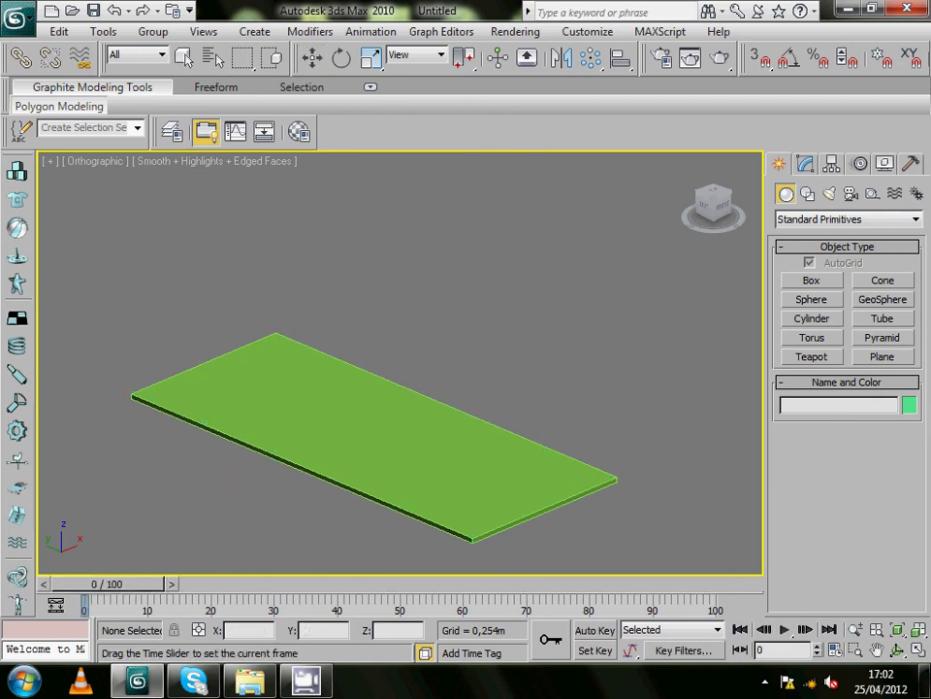
click(373, 427)
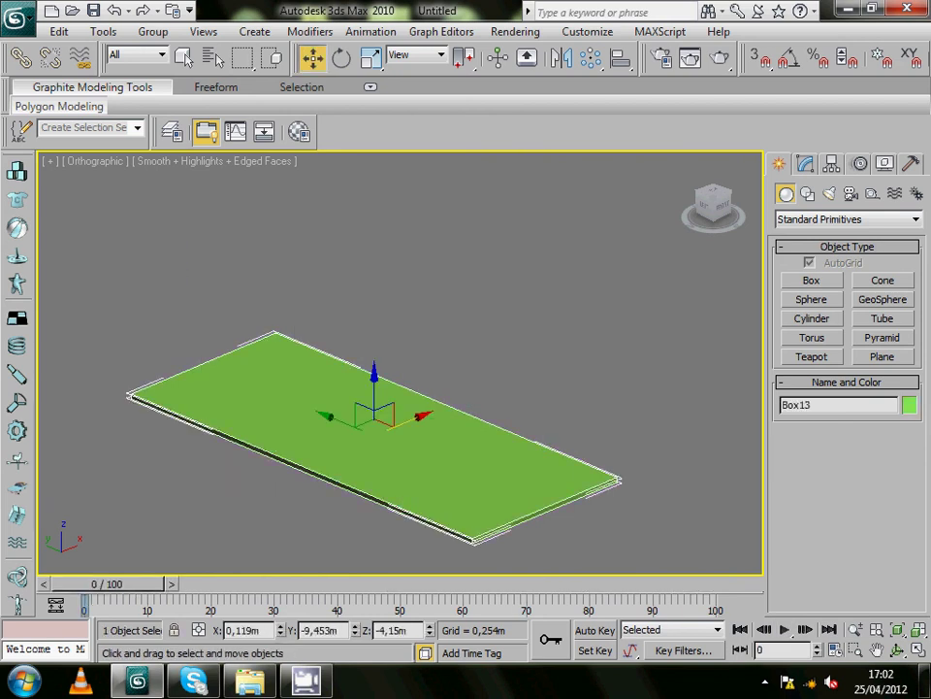
middle_drag(373, 417, 415, 356)
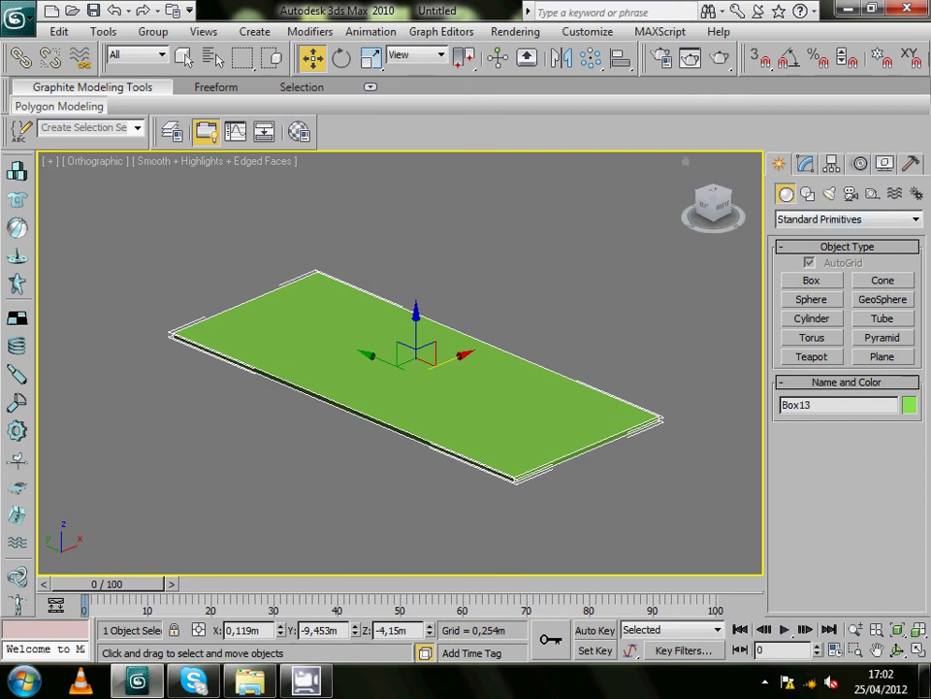
- Browse the slab's Modifier List down toward Slice
click(805, 163)
click(916, 214)
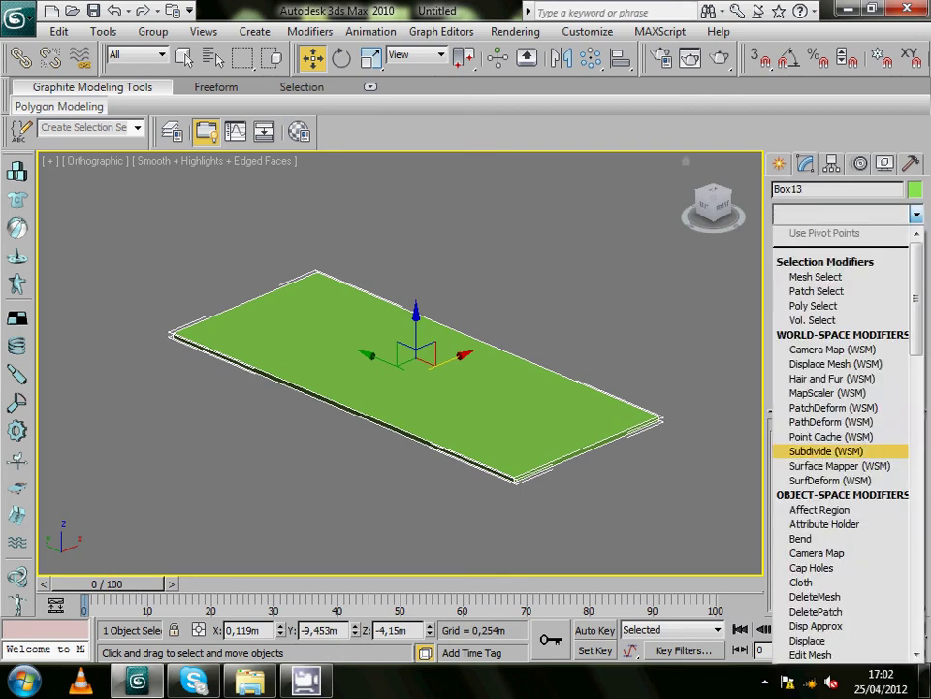
scroll(844, 447, down, 5)
scroll(844, 568, down, 3)
scroll(844, 567, down, 1)
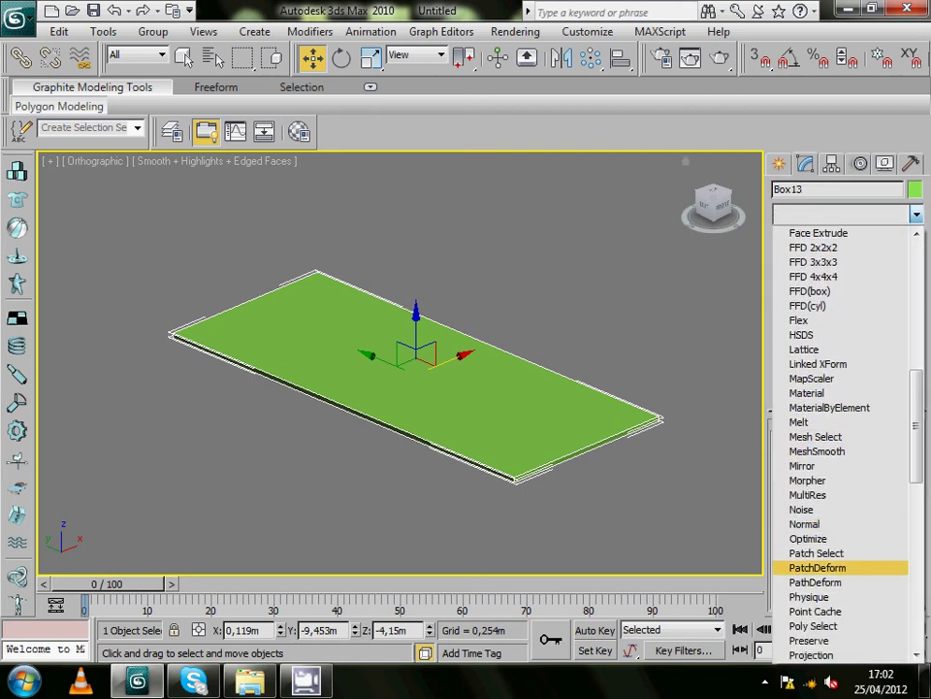
scroll(844, 568, down, 1)
scroll(844, 491, down, 2)
scroll(844, 491, down, 1)
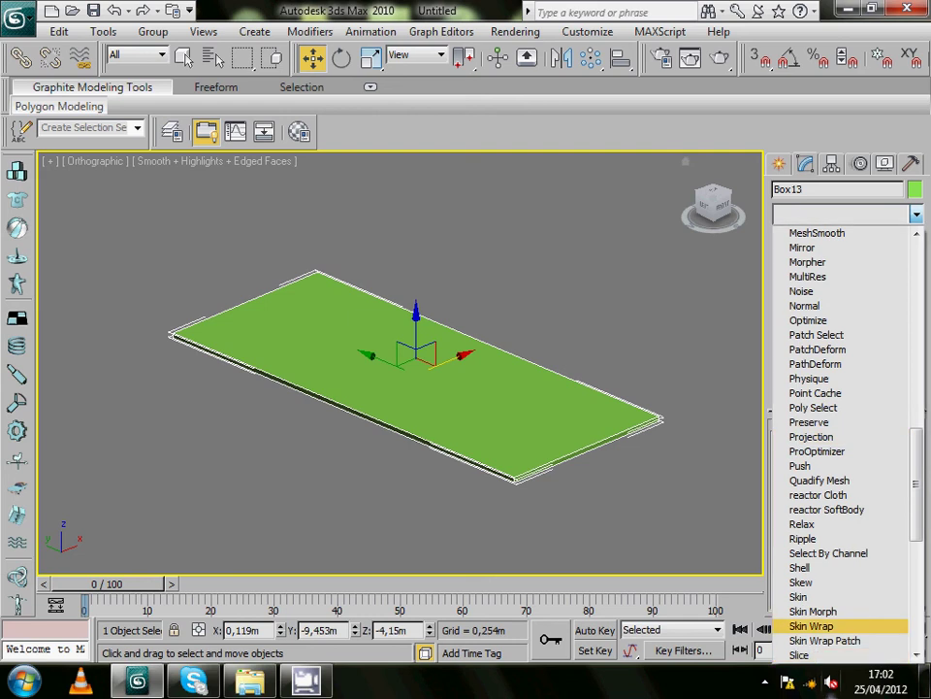
scroll(844, 621, down, 1)
- Add the Slice modifier to the slab and turn on angle snap
click(798, 611)
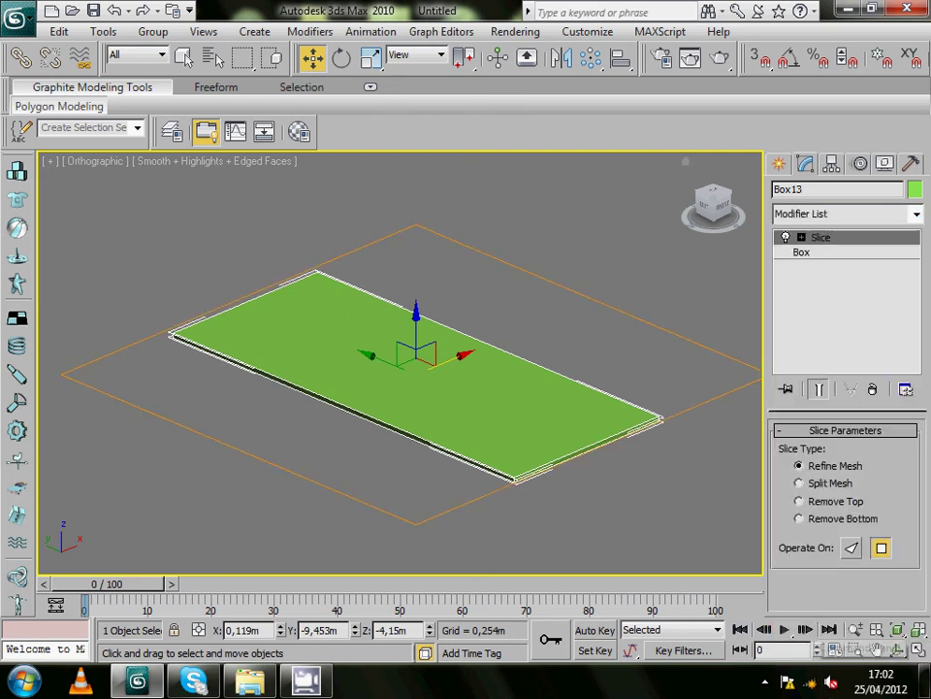
middle_drag(408, 369, 386, 373)
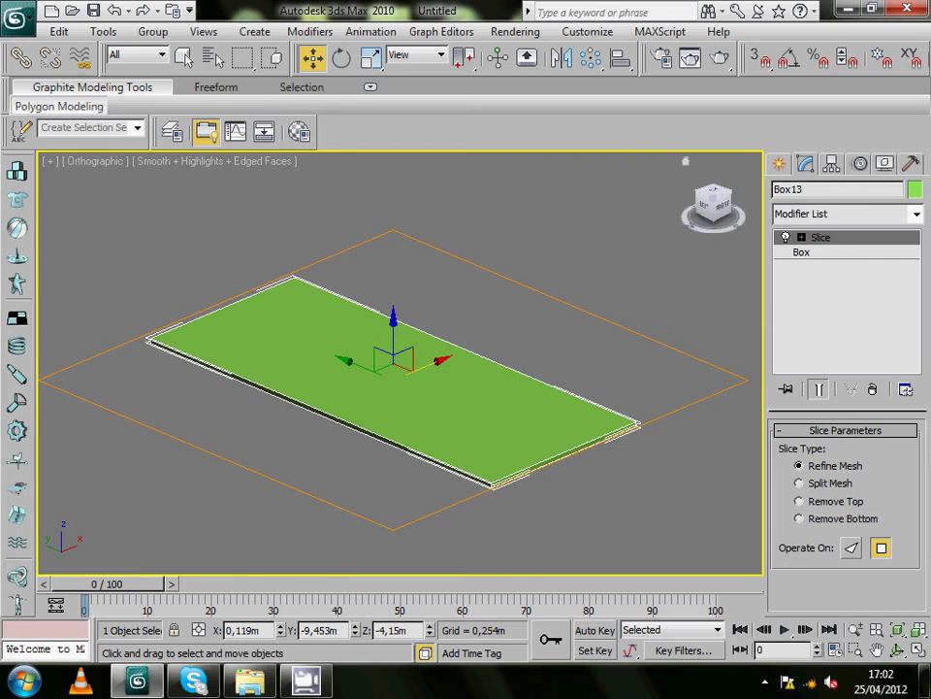
key(a)
right_click(788, 58)
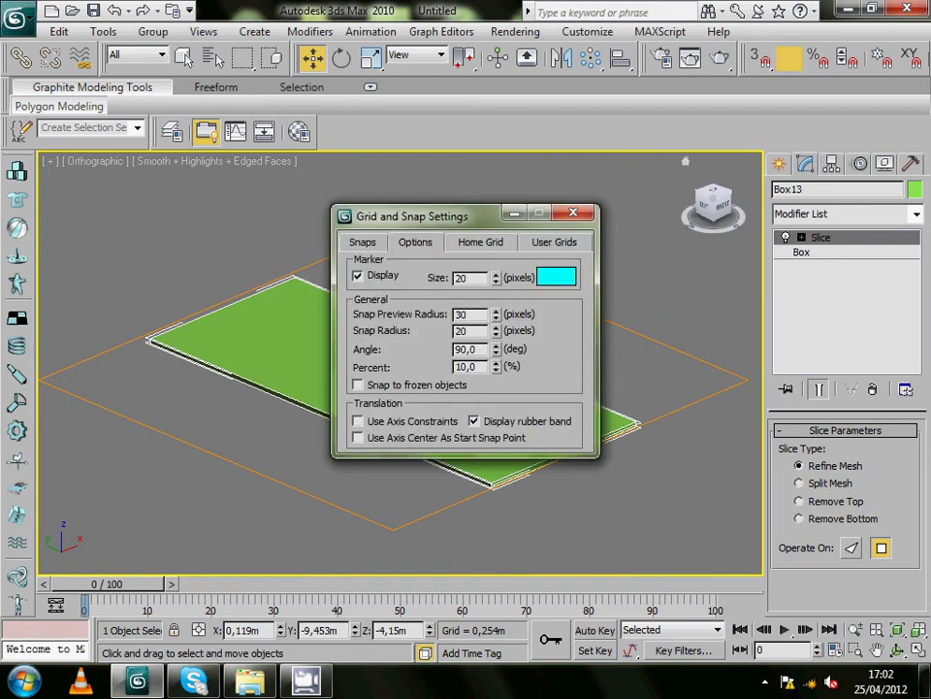
click(574, 213)
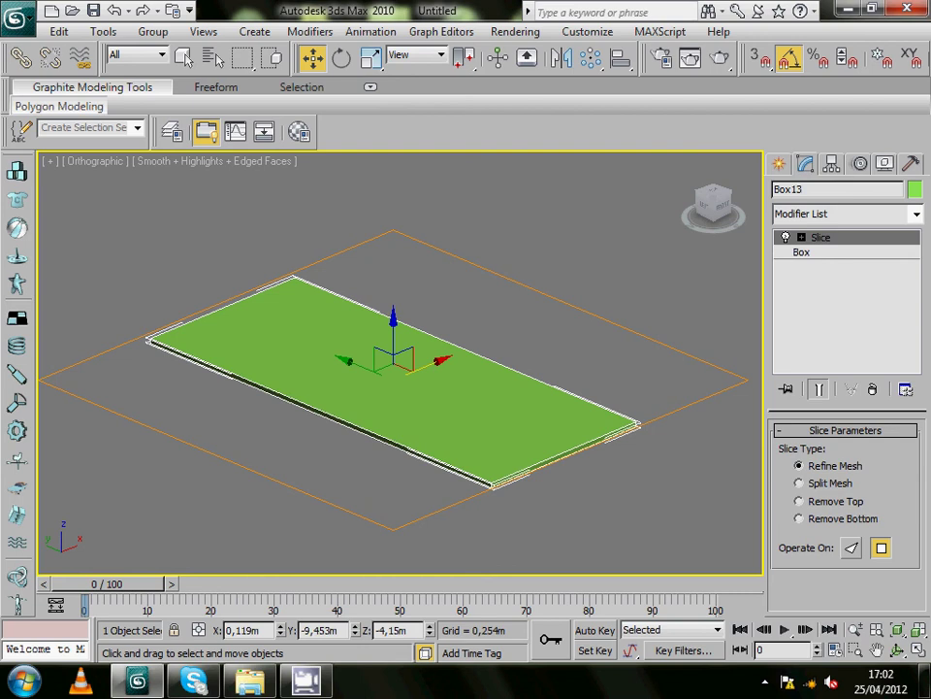
- Rotate the Slice Plane sub-object 90° so it stands upright
key(e)
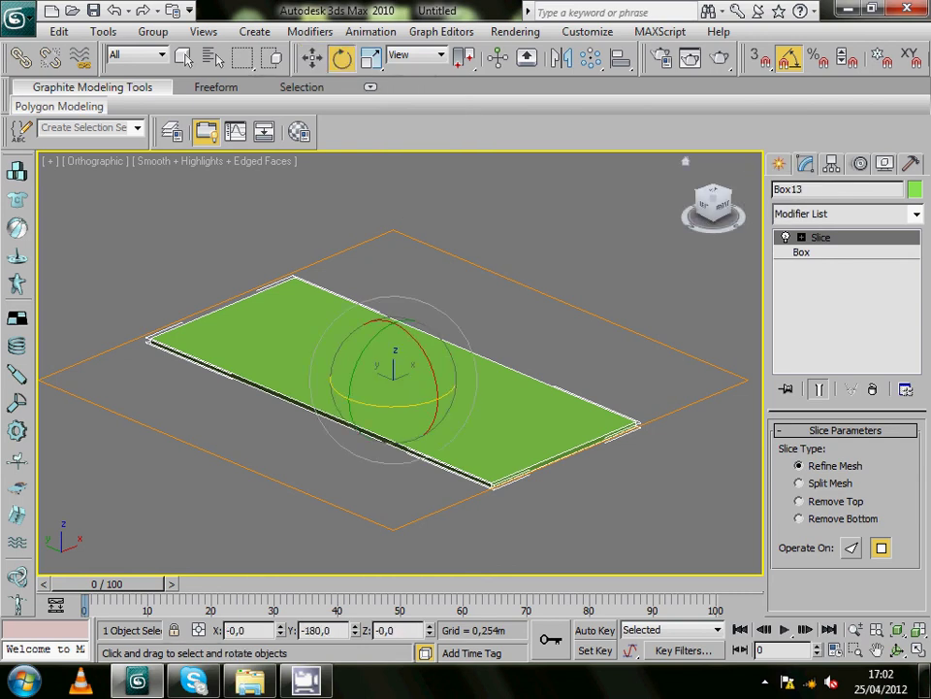
click(802, 236)
click(843, 251)
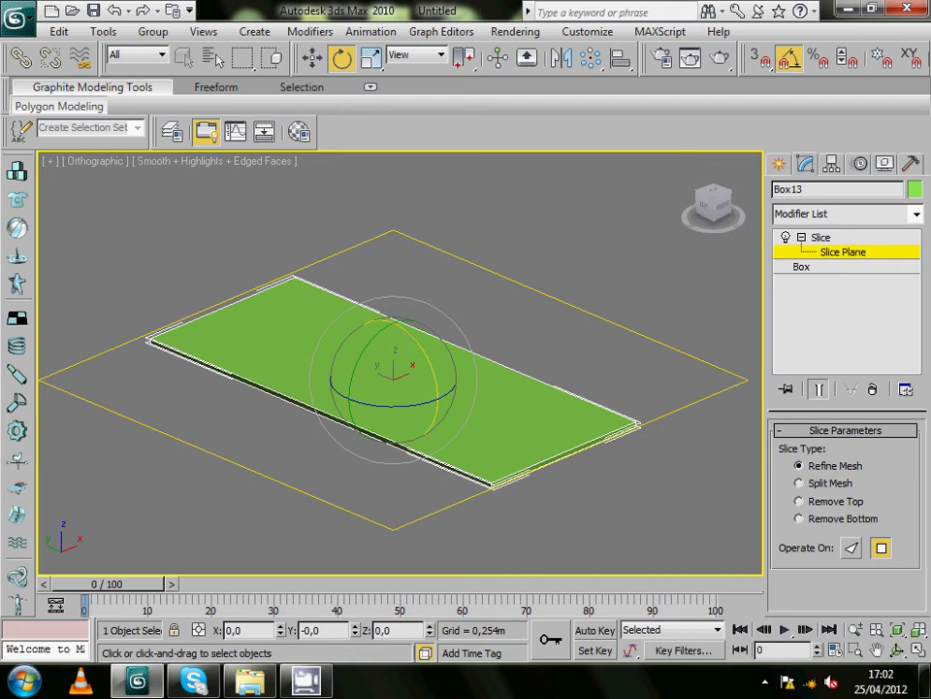
text(90)
key(Return)
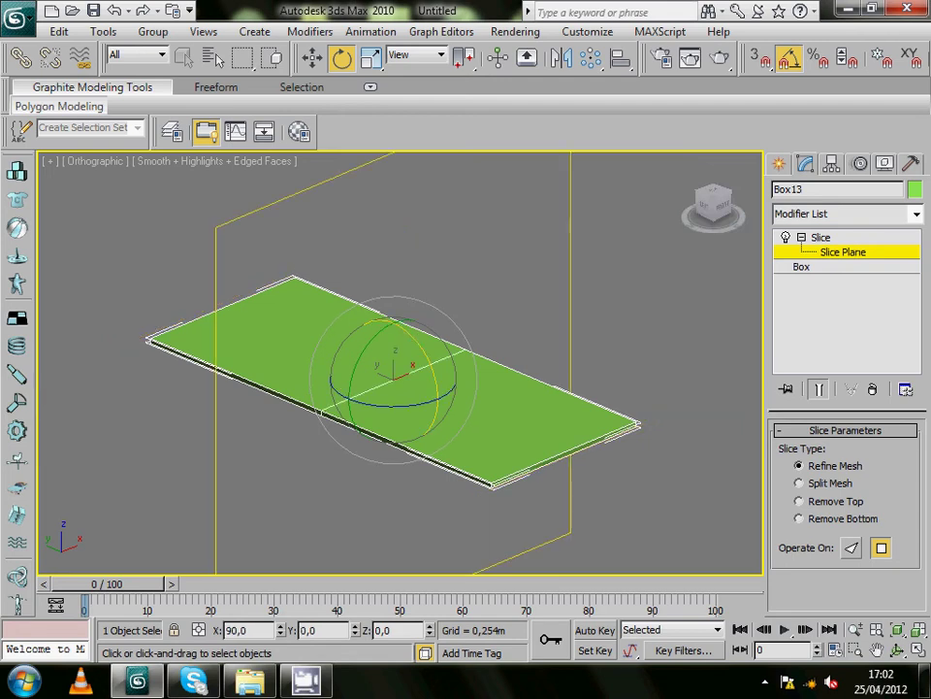
scroll(393, 379, down, 1)
scroll(393, 378, down, 3)
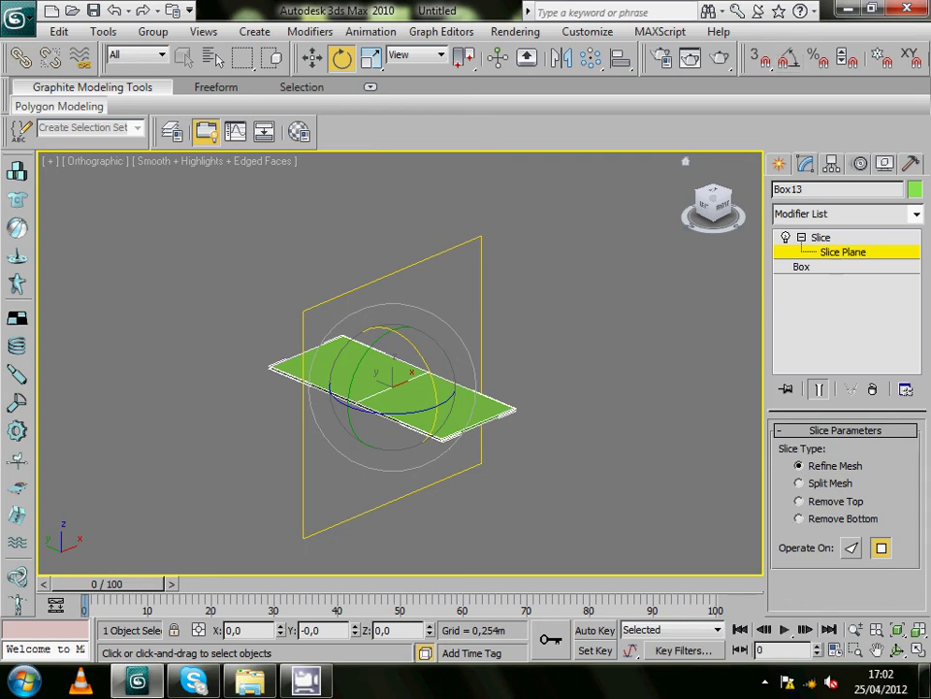
- Set Remove Top, move the plane to the slab's end, then switch to Remove Bottom
click(798, 501)
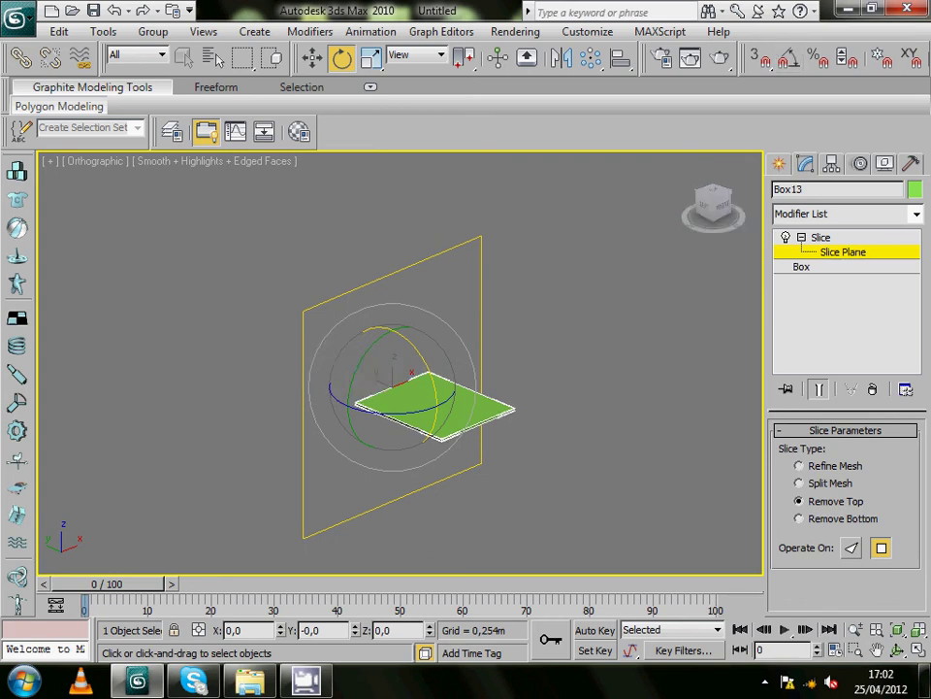
key(w)
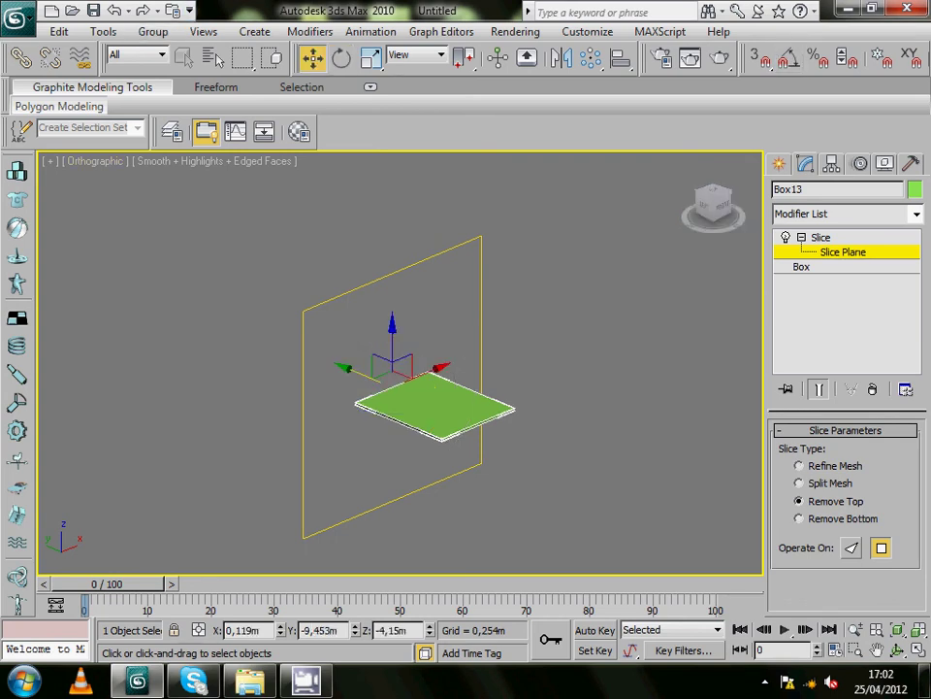
drag(367, 370, 263, 327)
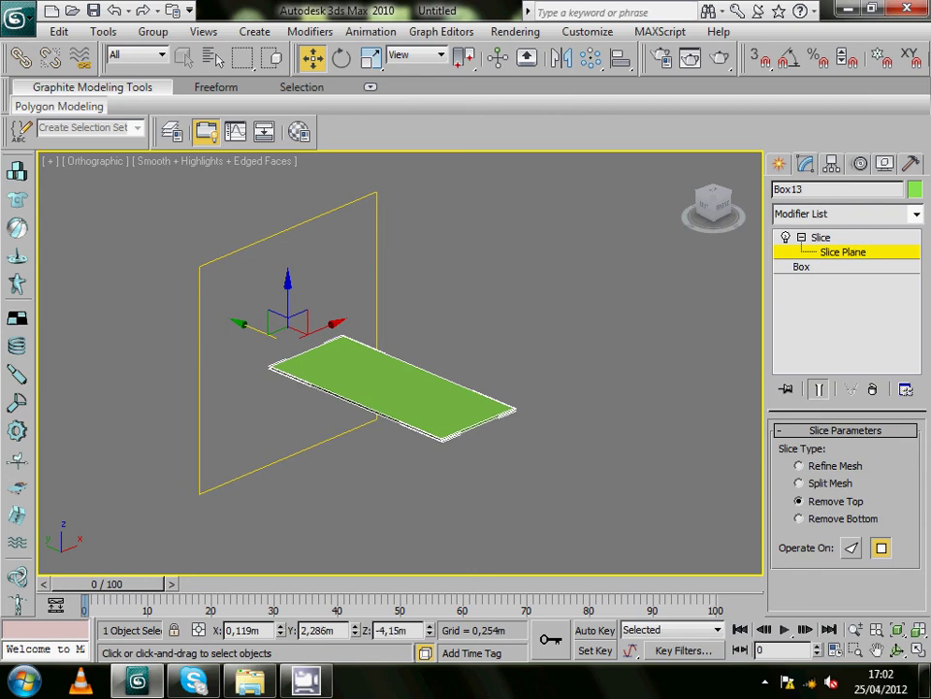
click(799, 519)
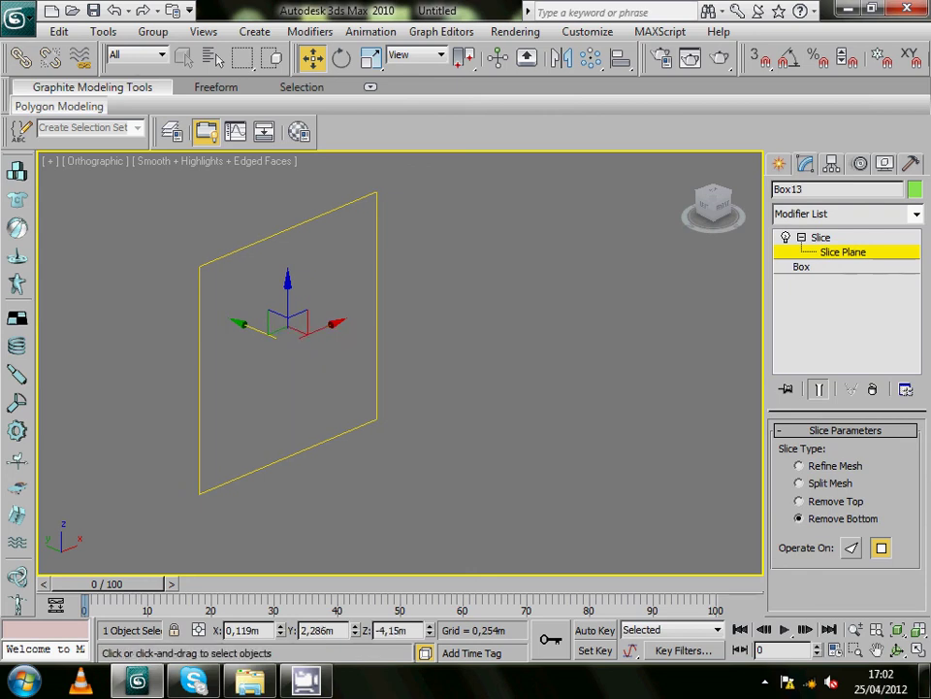
- With Auto Key on at frame 100, sweep the slice plane past the slab to key its reveal
key(n)
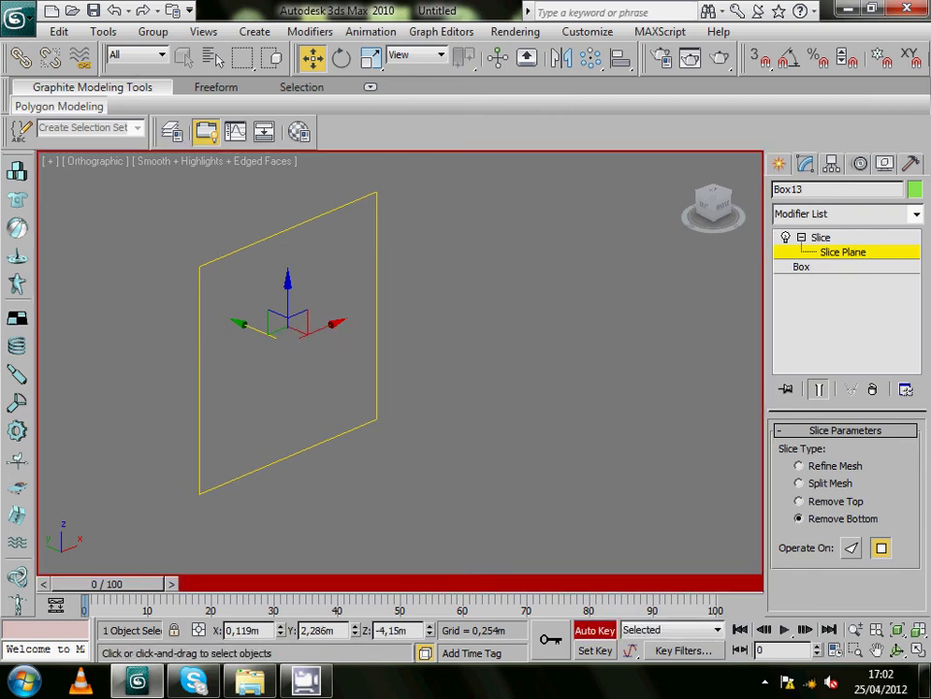
drag(107, 583, 691, 583)
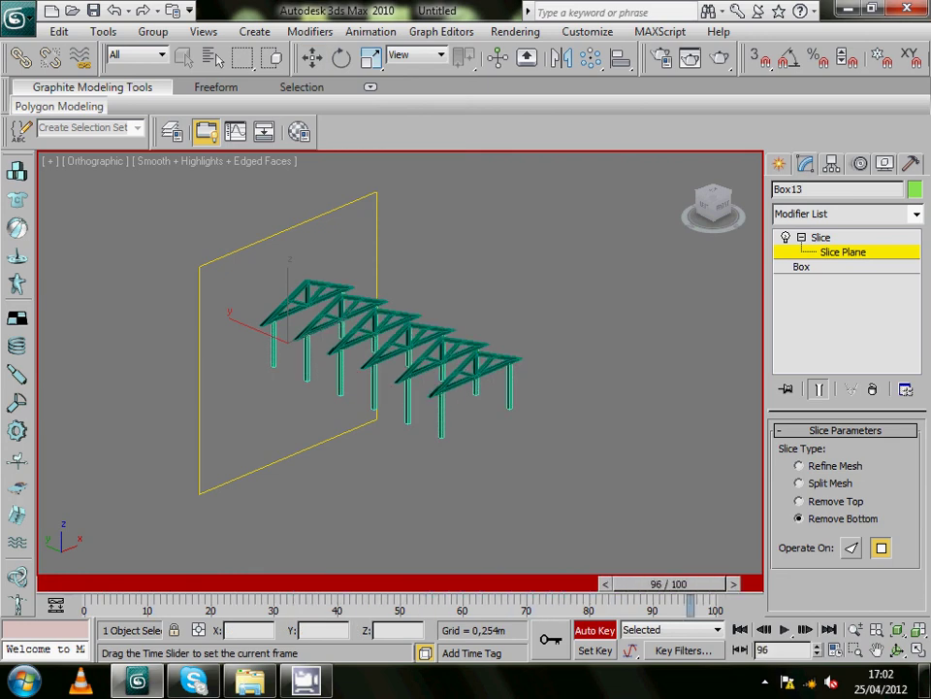
key(w)
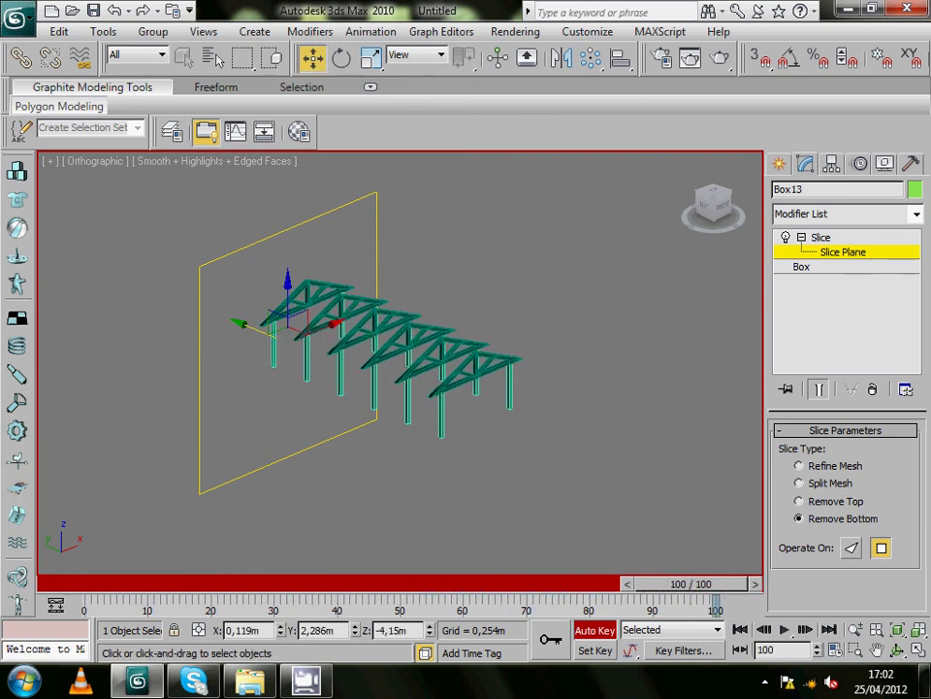
drag(289, 313, 492, 402)
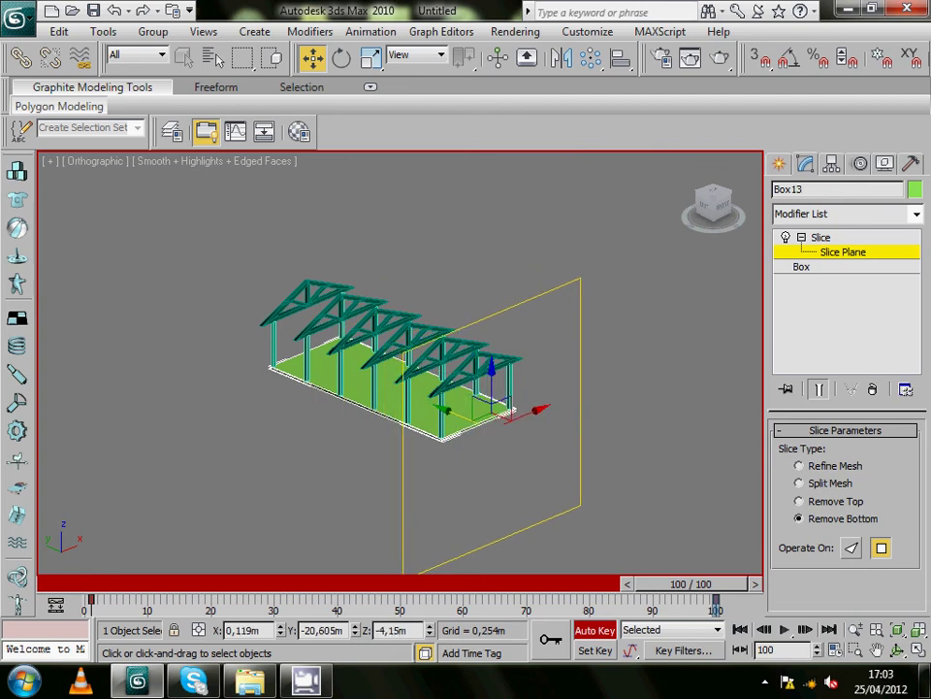
key(n)
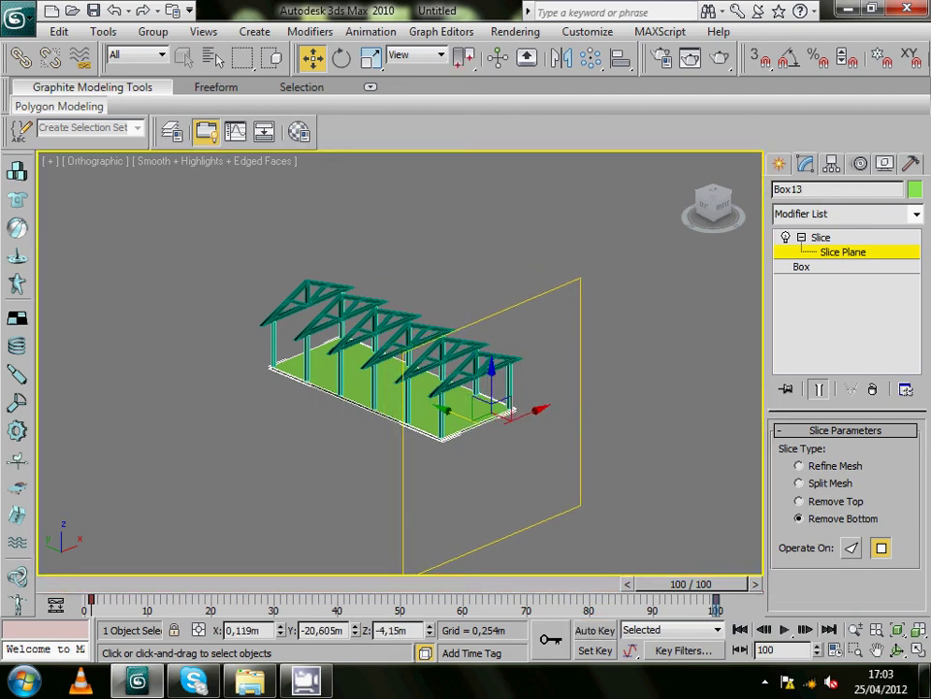
- Move the slab's end key from frame 100 to 65 and check the timing
mouse_move(690, 583)
mouse_down()
mouse_move(92, 583)
mouse_move(700, 583)
mouse_move(110, 583)
mouse_move(438, 583)
mouse_up()
key(w)
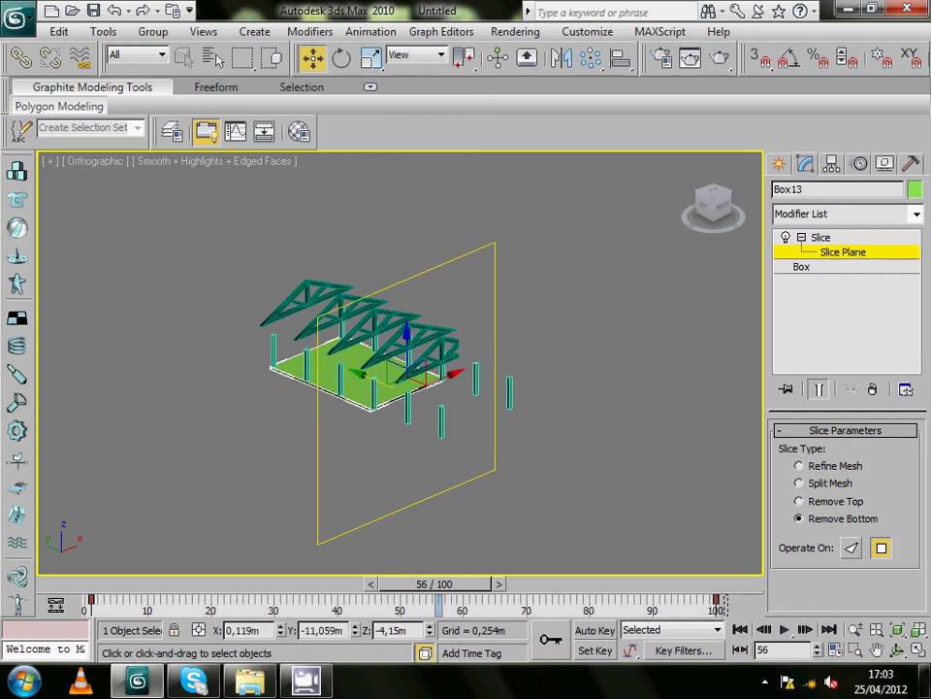
mouse_move(715, 599)
mouse_down()
mouse_move(400, 599)
mouse_move(334, 583)
mouse_move(84, 583)
mouse_move(397, 583)
mouse_up()
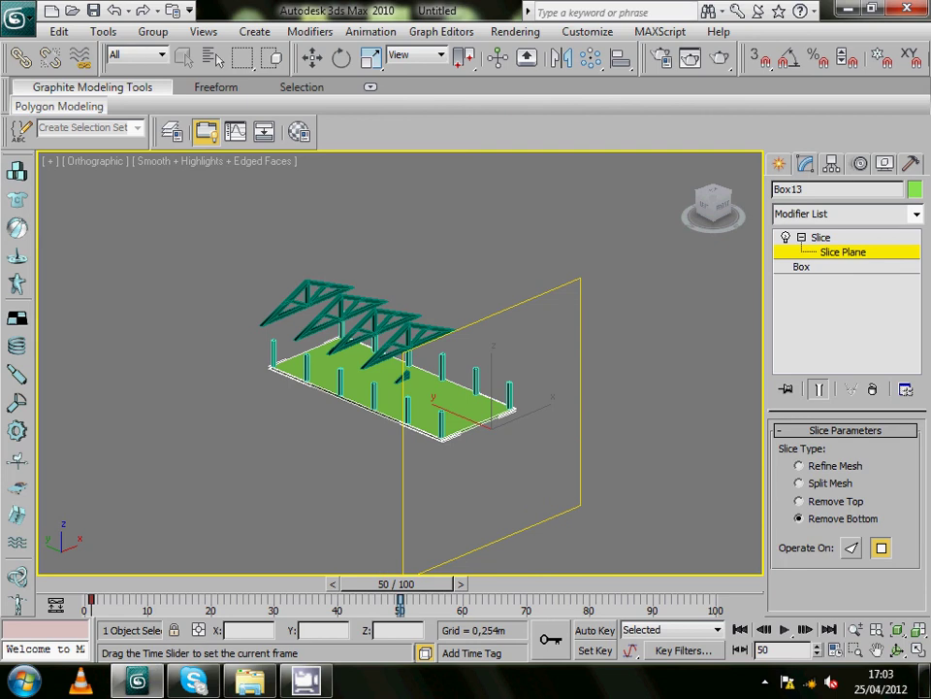
key(w)
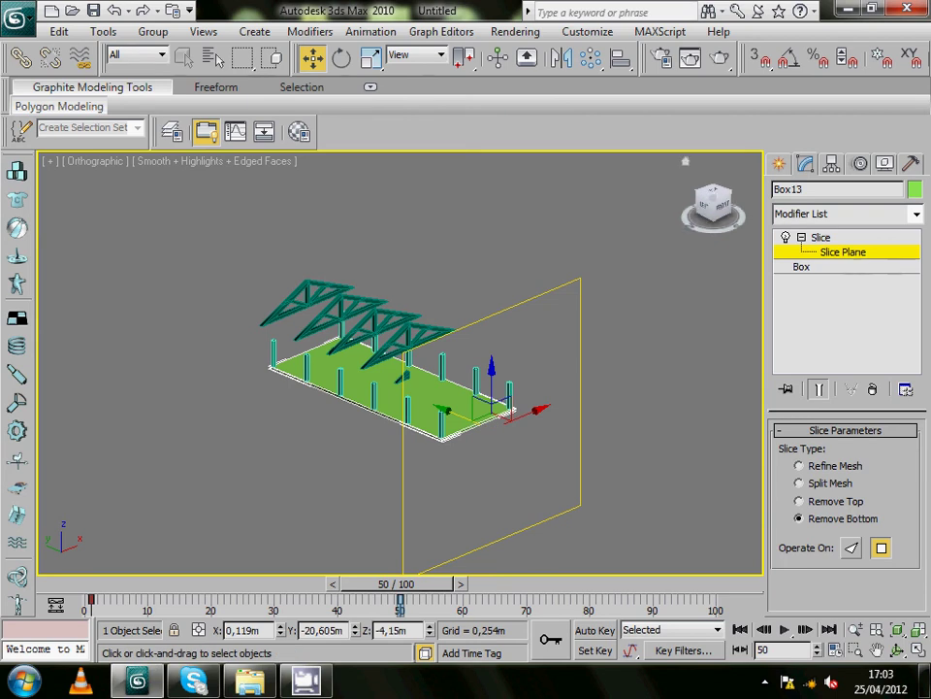
click(779, 163)
key(ctrl+d)
middle_drag(388, 291, 390, 312)
- Stagger the first two columns to rise over frames 50–61 and 60–70
scroll(333, 483, up, 1)
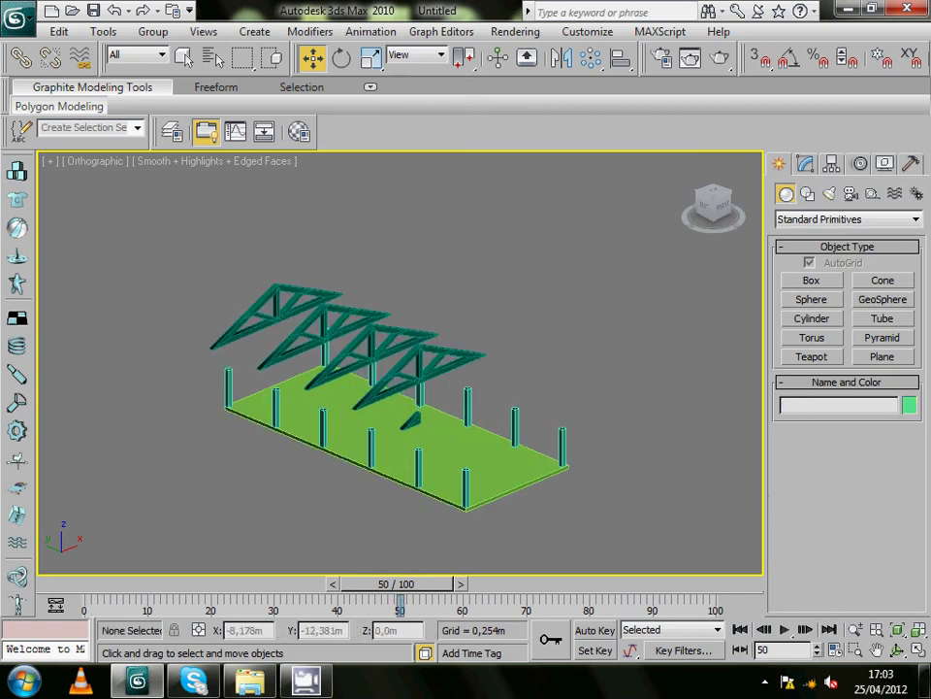
scroll(334, 483, up, 2)
scroll(333, 482, up, 1)
drag(399, 583, 691, 583)
click(260, 330)
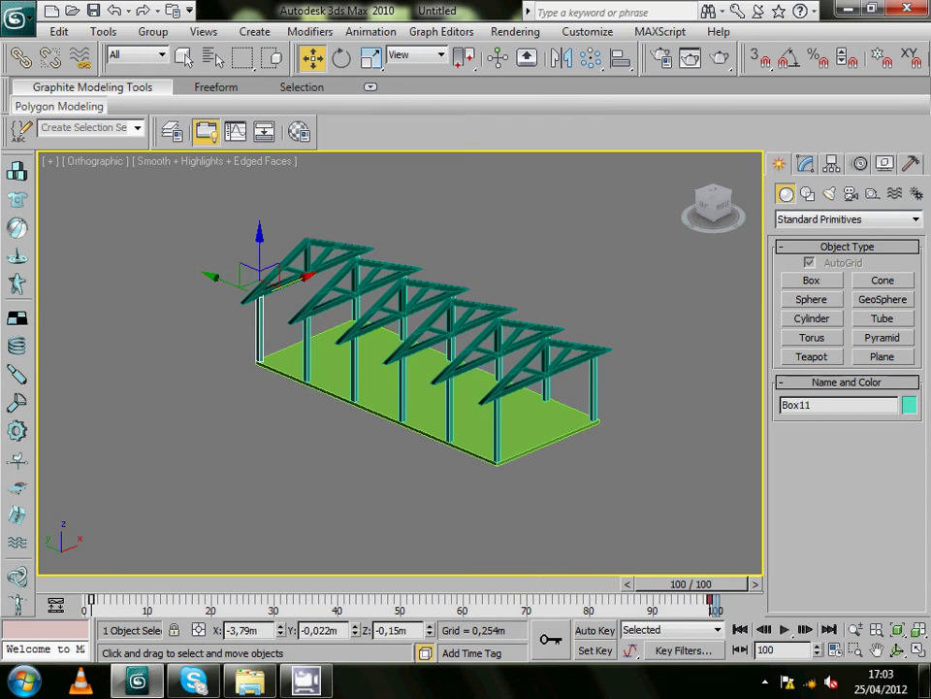
drag(89, 599, 400, 600)
drag(709, 601, 469, 601)
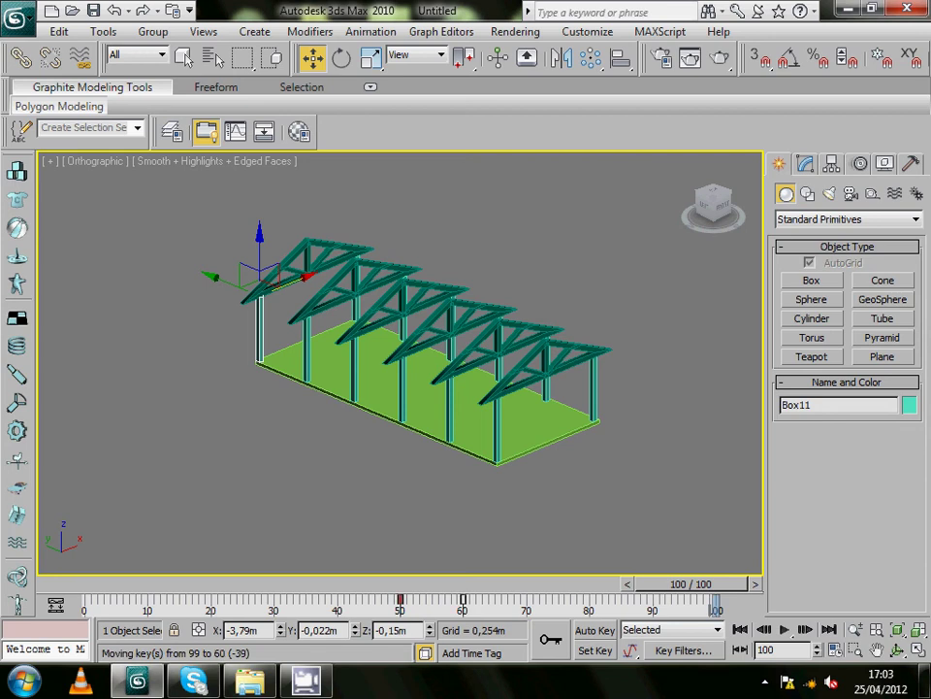
click(291, 485)
click(306, 339)
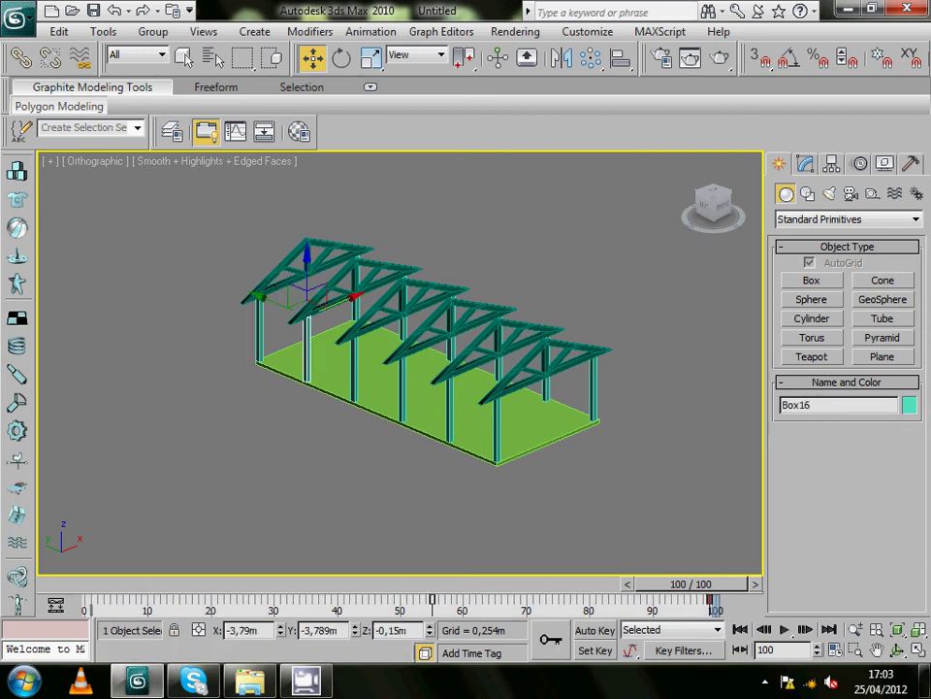
drag(90, 602, 463, 602)
drag(715, 601, 526, 602)
- Stagger the third, fourth and fifth columns to rise at 70–82, 80–90 and from 90
click(355, 359)
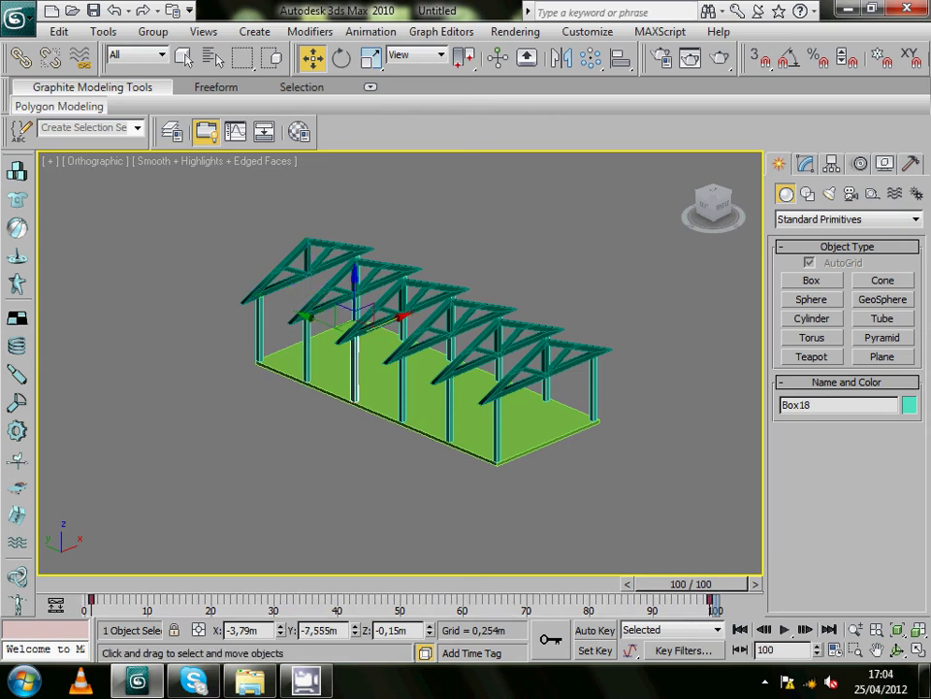
drag(91, 601, 526, 601)
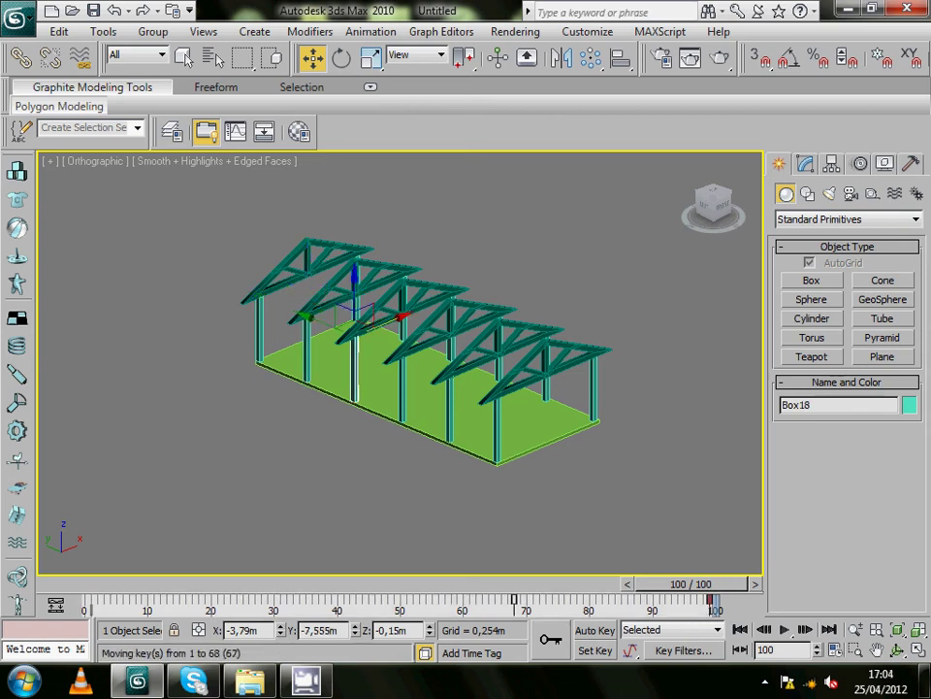
drag(715, 602, 589, 601)
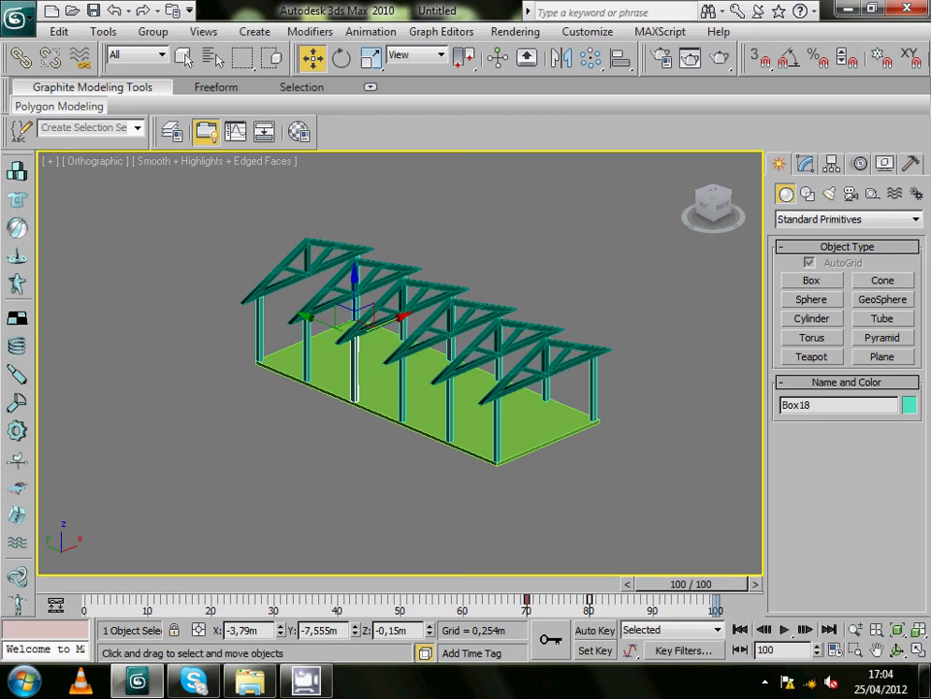
click(401, 389)
drag(91, 602, 589, 602)
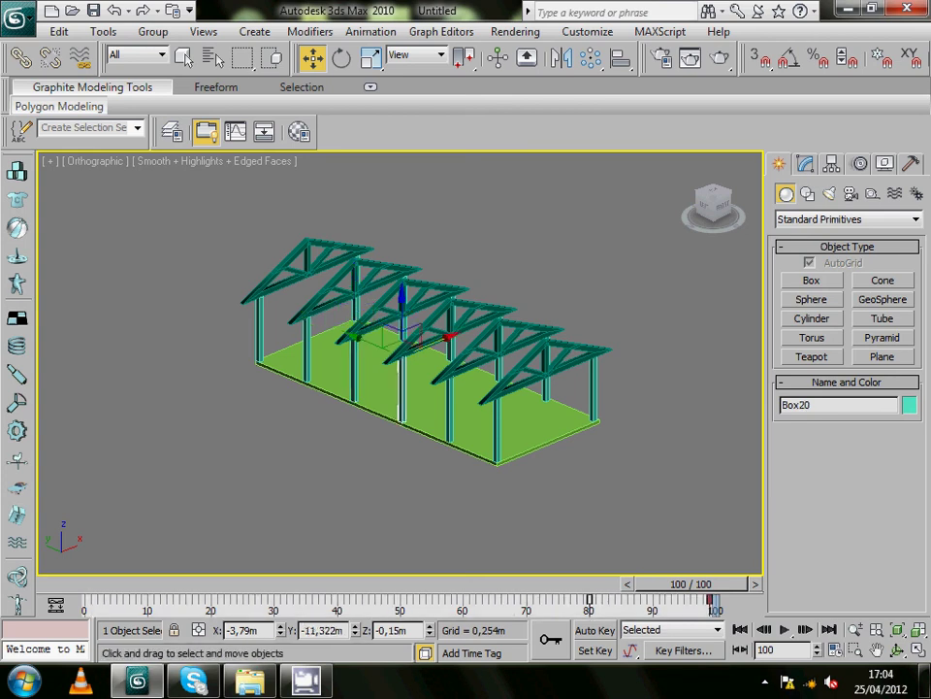
drag(709, 602, 651, 602)
click(449, 397)
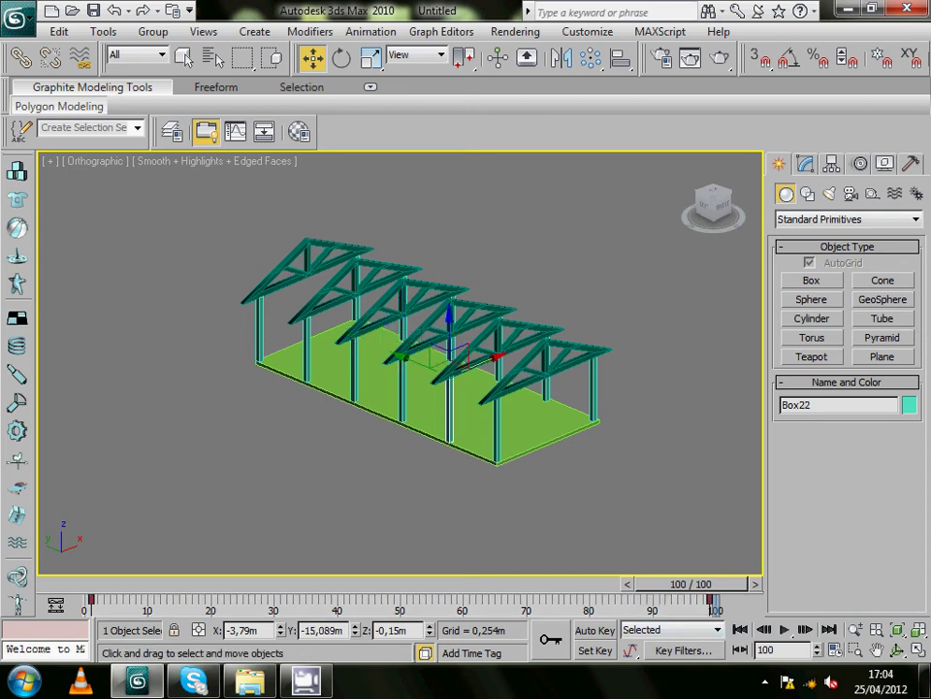
drag(90, 603, 652, 603)
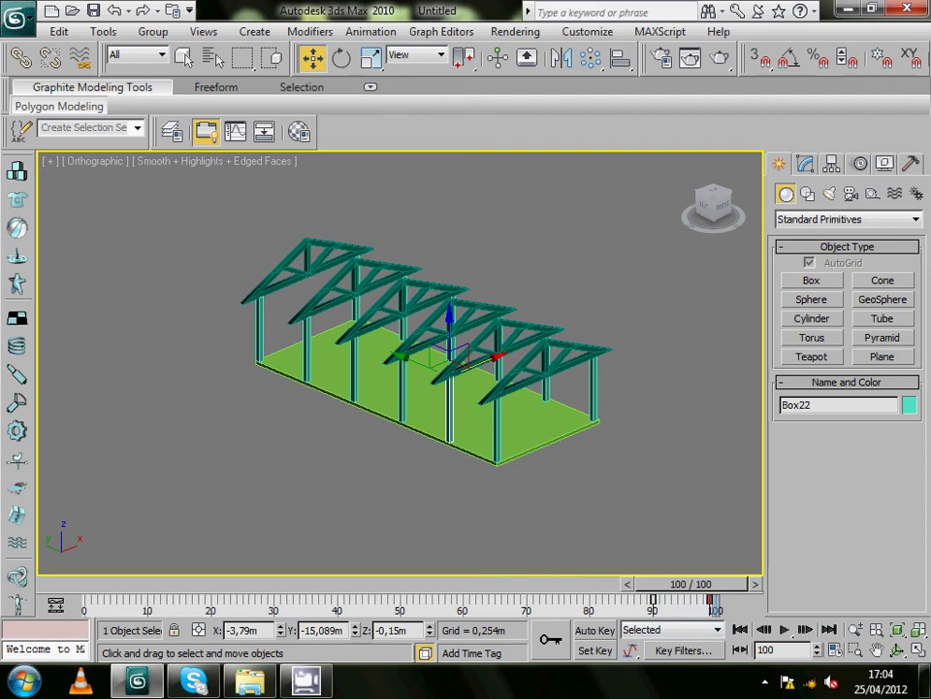
click(497, 407)
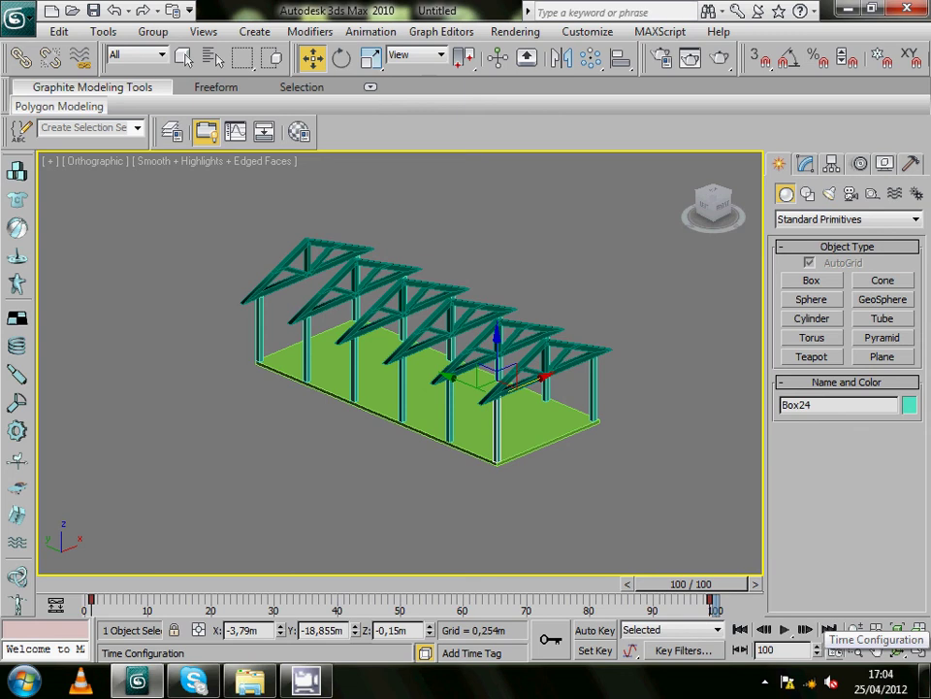
- Extend the timeline to 150 frames and start the last column's rise near frame 94
click(827, 642)
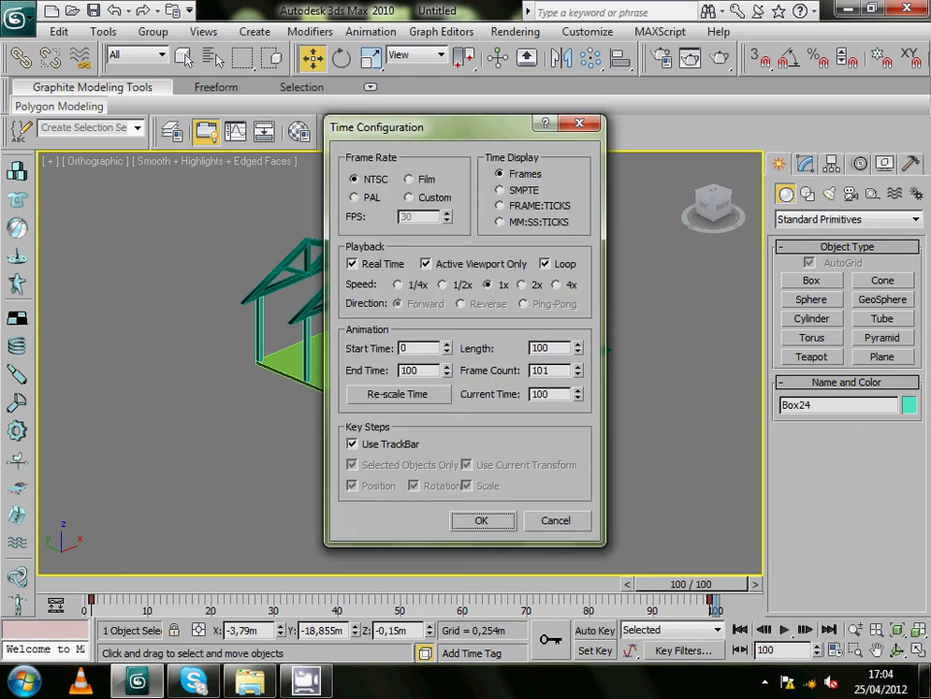
double_click(408, 370)
text(150)
key(Tab)
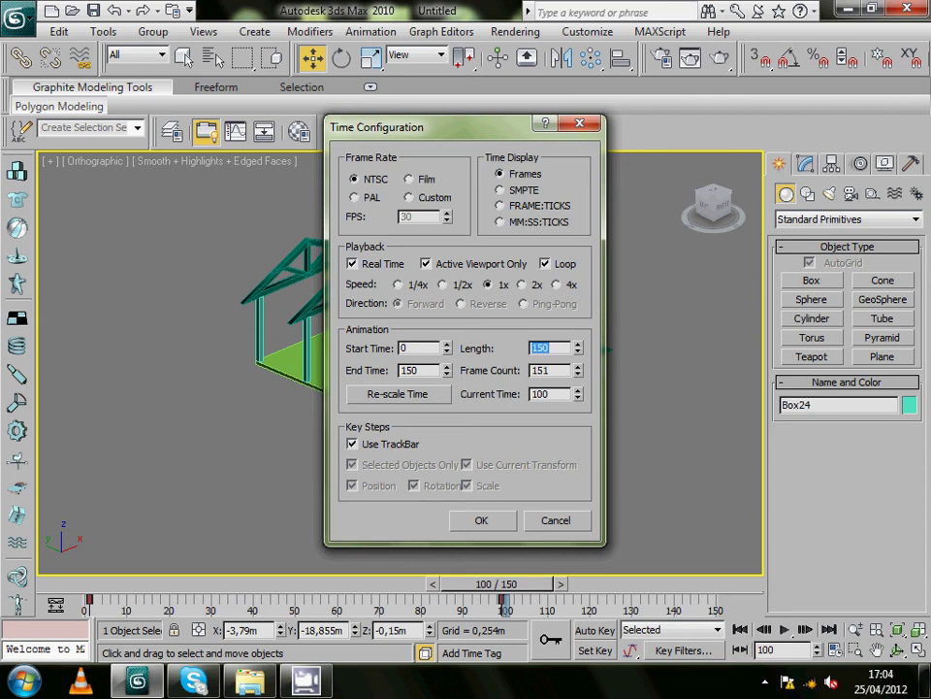
key(Return)
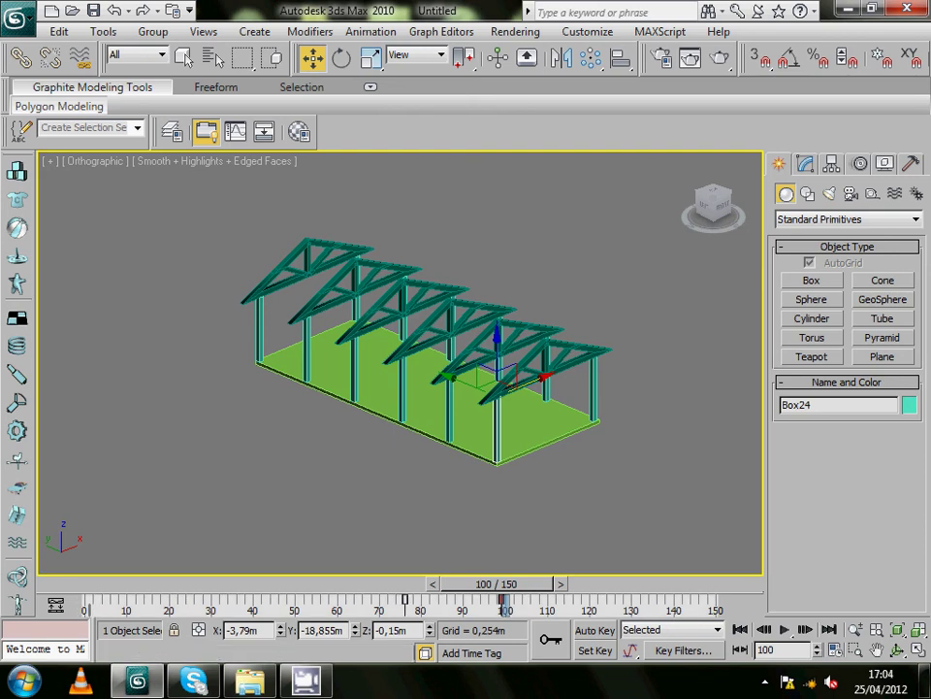
drag(87, 599, 565, 598)
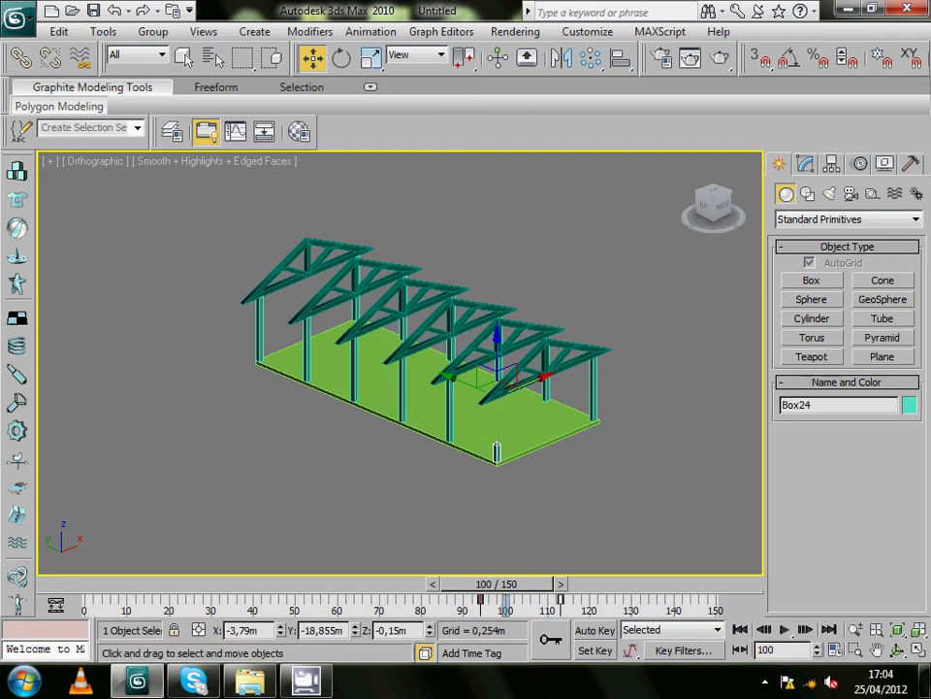
key(ctrl+d)
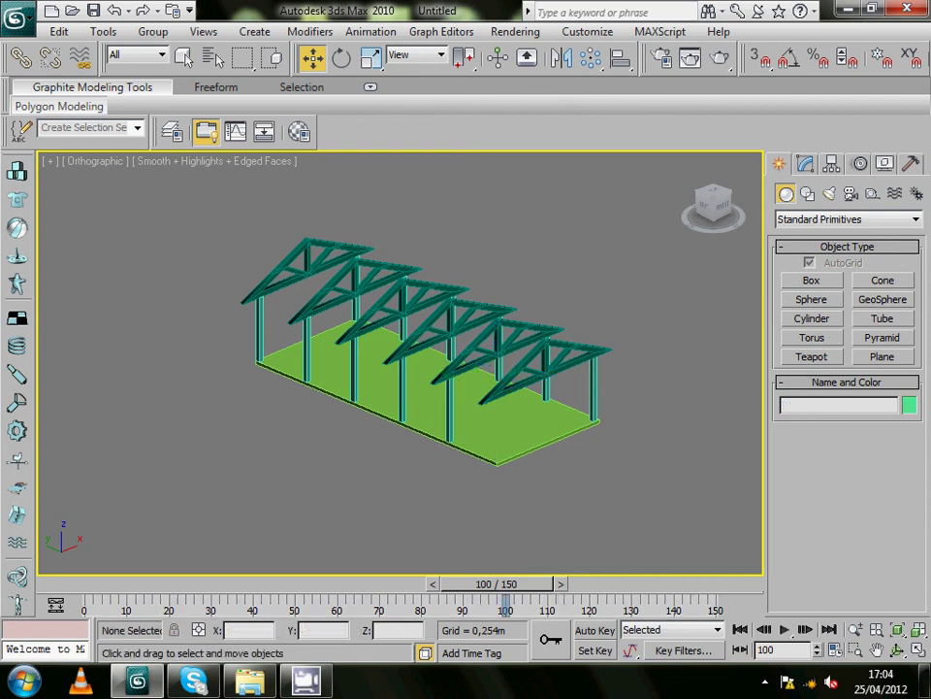
mouse_move(497, 583)
mouse_down()
mouse_move(170, 584)
mouse_move(593, 583)
mouse_move(158, 583)
mouse_move(692, 583)
mouse_up()
key(w)
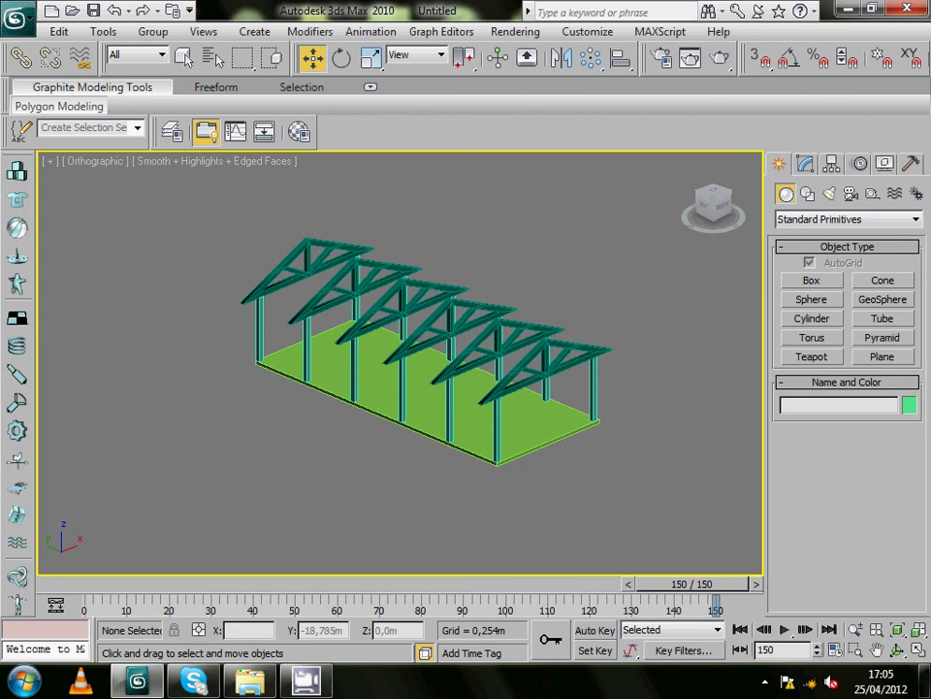
scroll(400, 365, up, 1)
scroll(399, 365, up, 2)
scroll(400, 365, up, 4)
scroll(400, 364, down, 5)
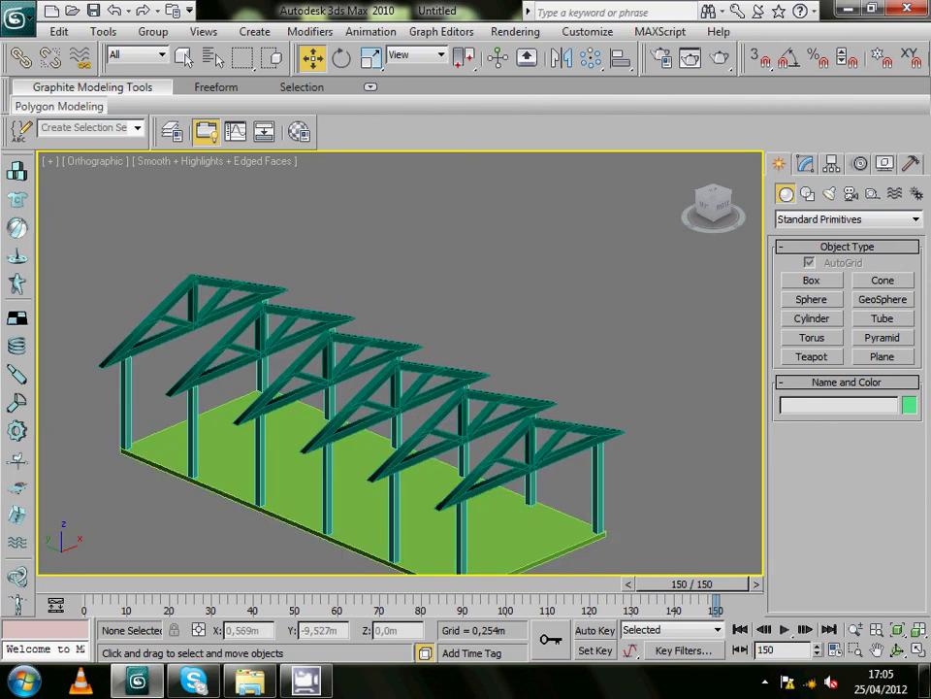
- Stagger the first two ridge beams to appear over frames 50–61 and 60–77
click(238, 283)
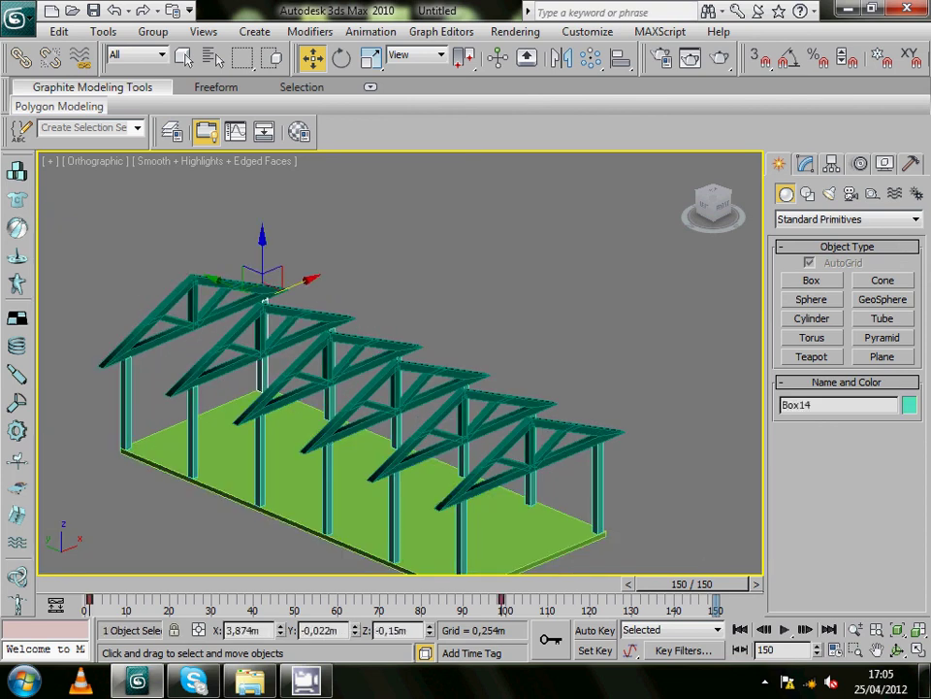
drag(89, 601, 294, 601)
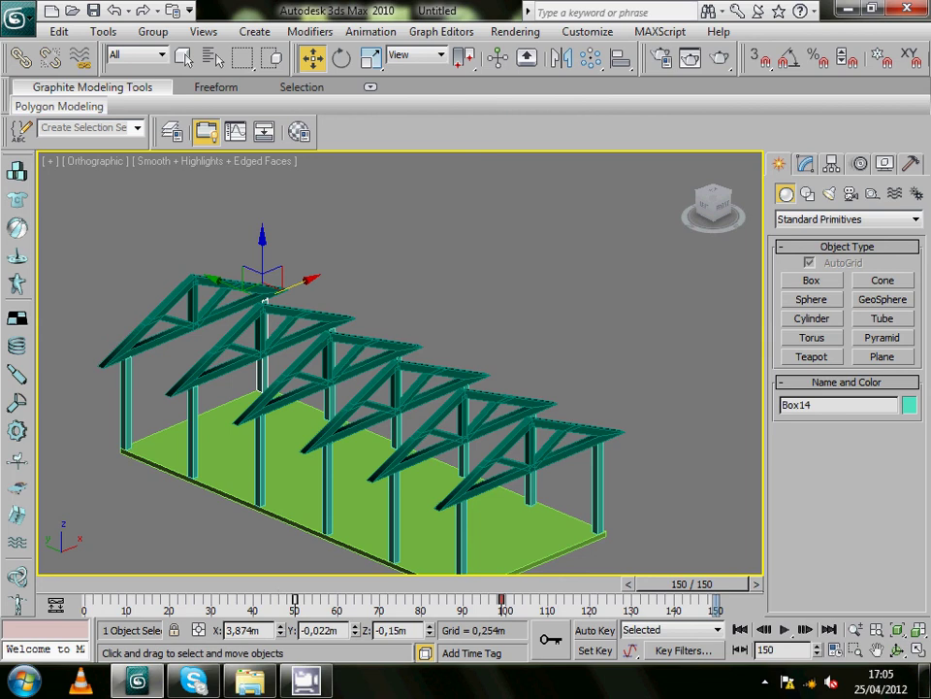
drag(499, 600, 340, 601)
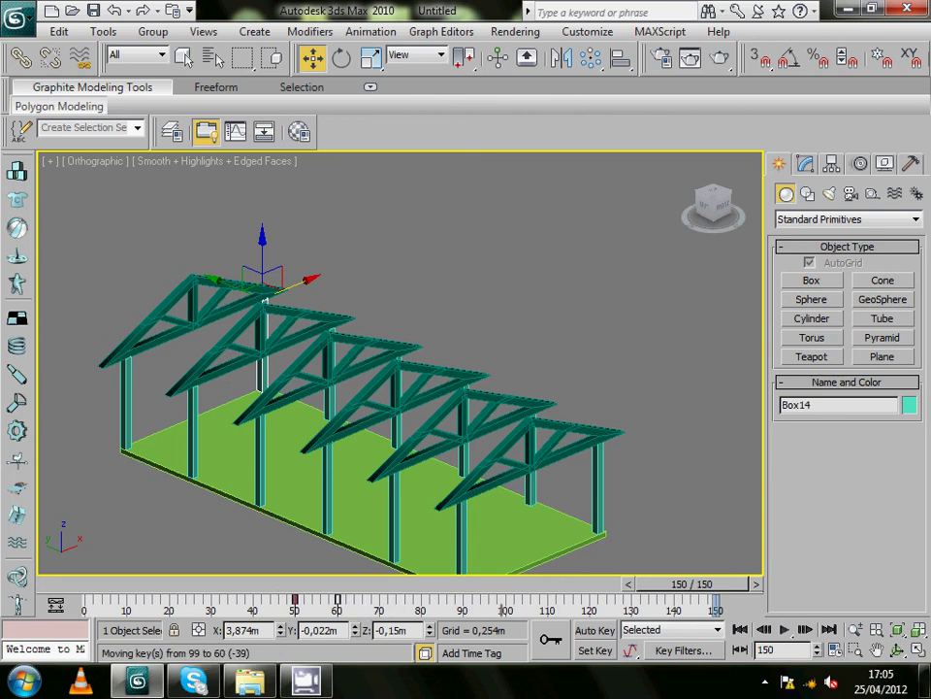
click(320, 311)
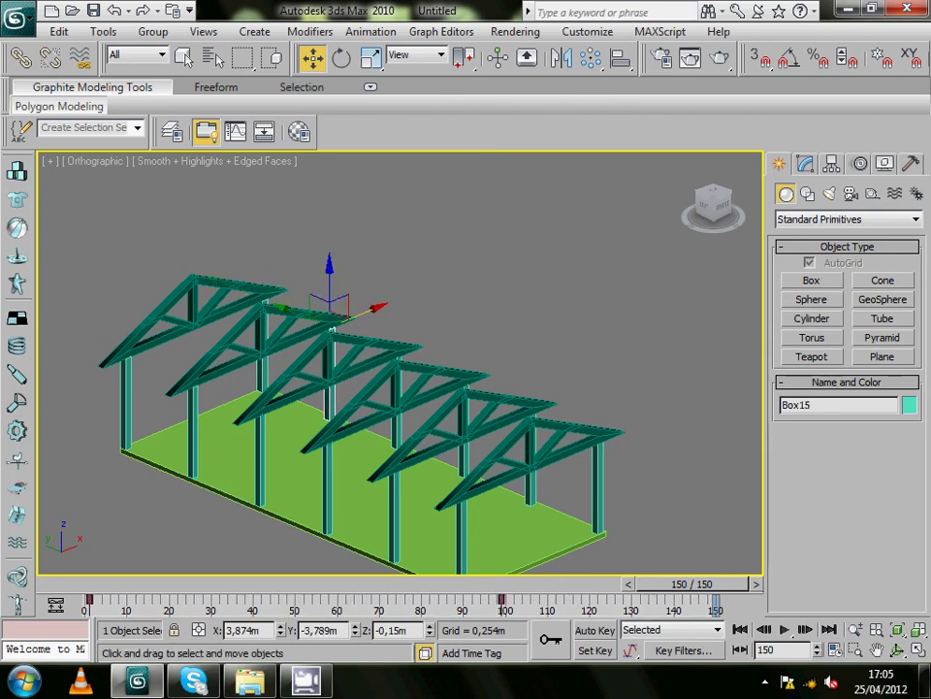
drag(88, 600, 336, 601)
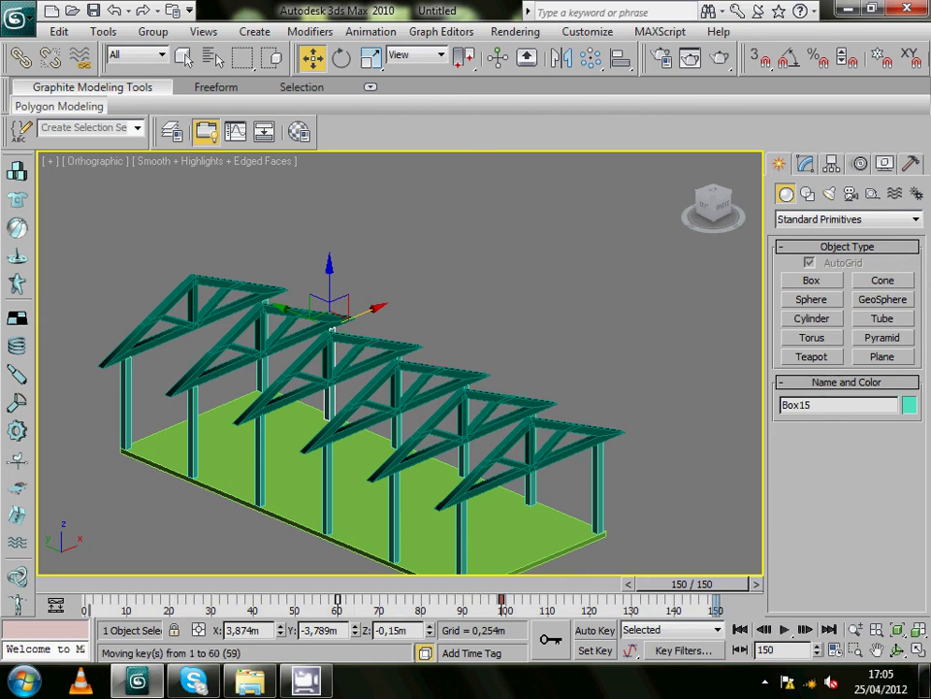
drag(504, 601, 381, 601)
- Retime Box17 to frames 70–80 and Box19 to frames 80–90
click(396, 340)
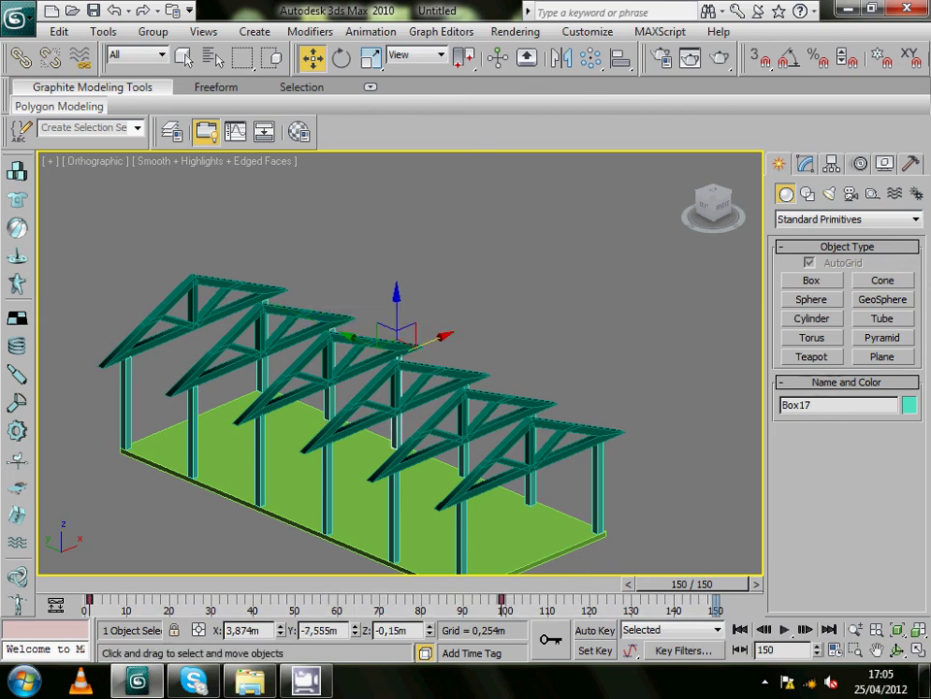
drag(90, 601, 378, 601)
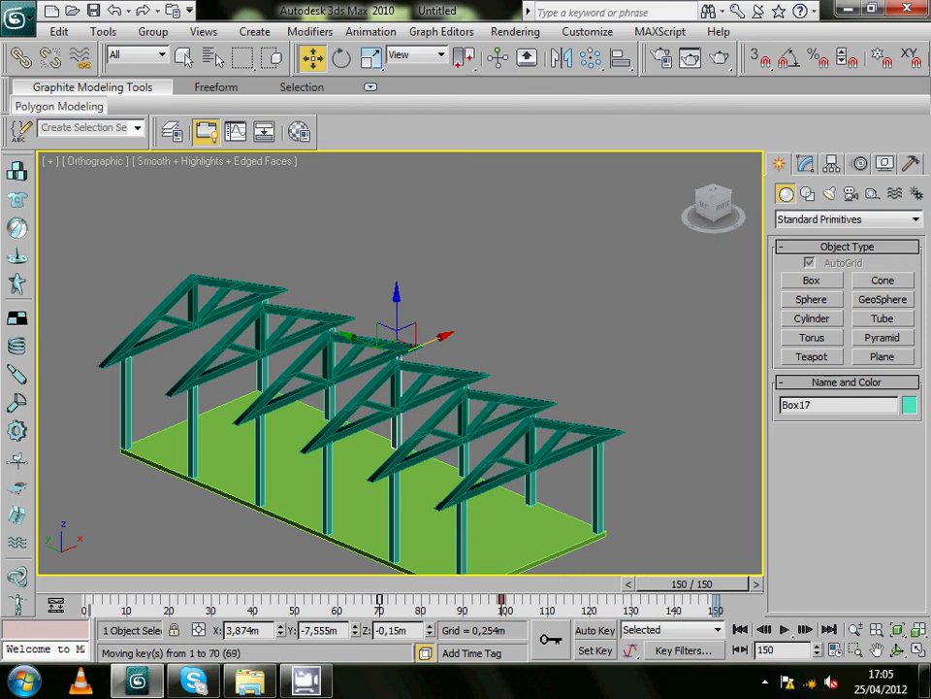
drag(503, 601, 420, 600)
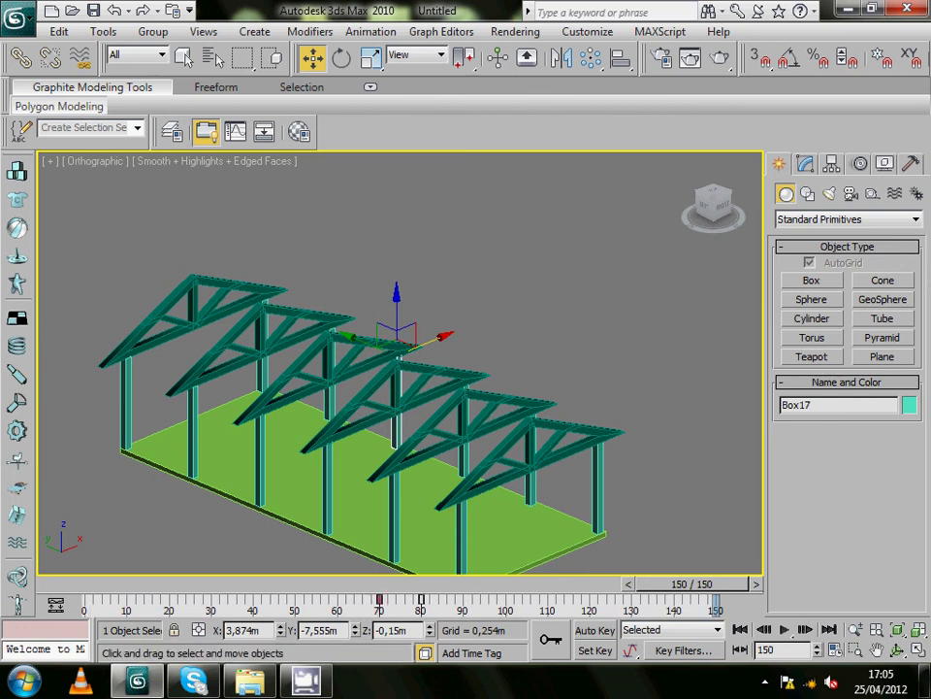
click(462, 366)
drag(90, 600, 421, 600)
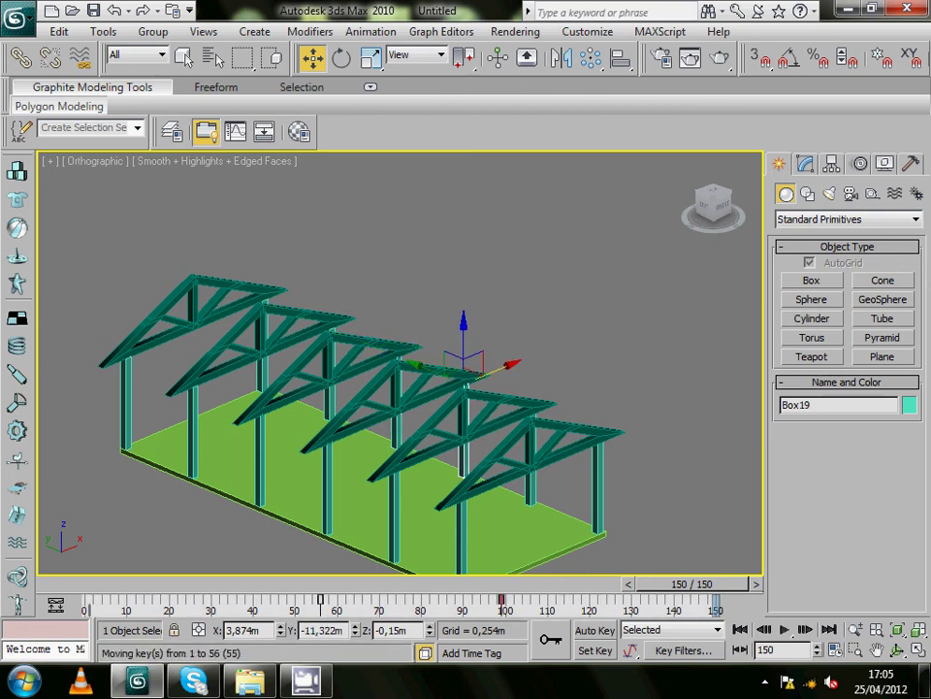
drag(503, 601, 467, 601)
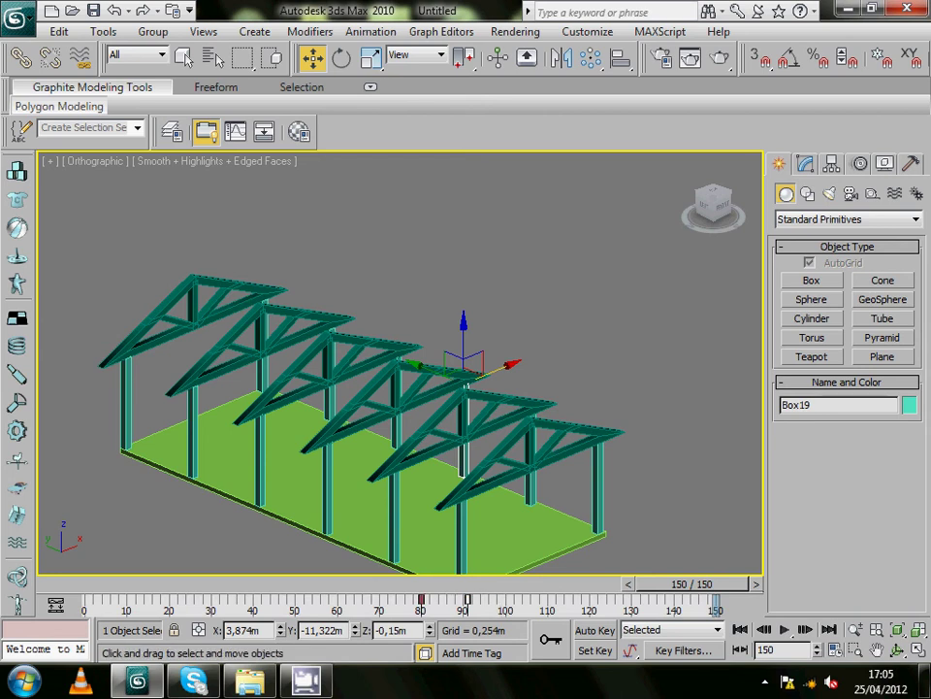
- Start Box21 near frame 89 and retime Box23 to about frames 99–100
click(531, 391)
drag(90, 600, 456, 601)
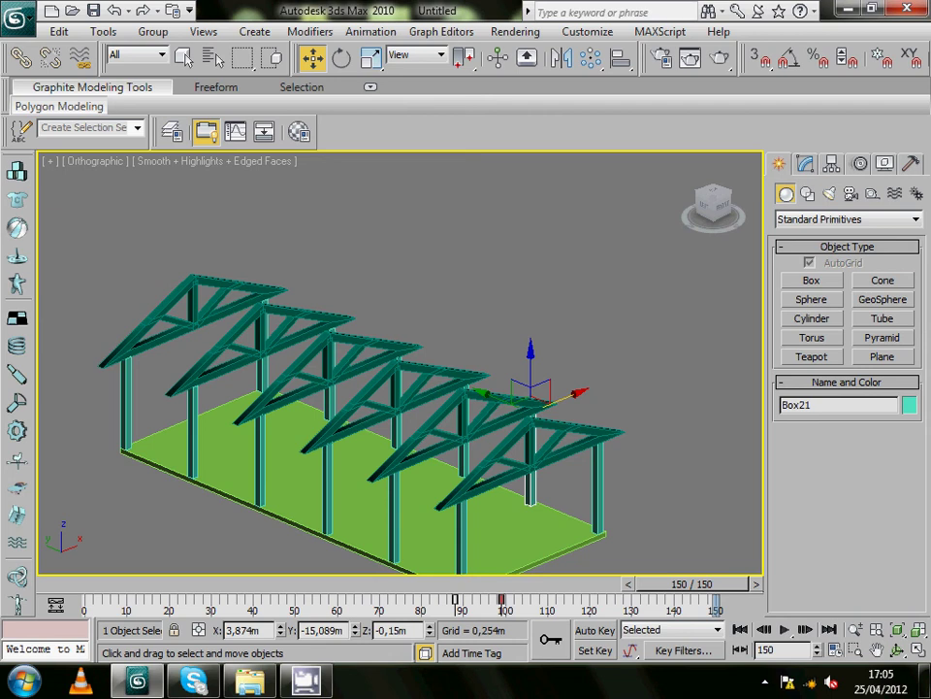
click(456, 601)
click(598, 415)
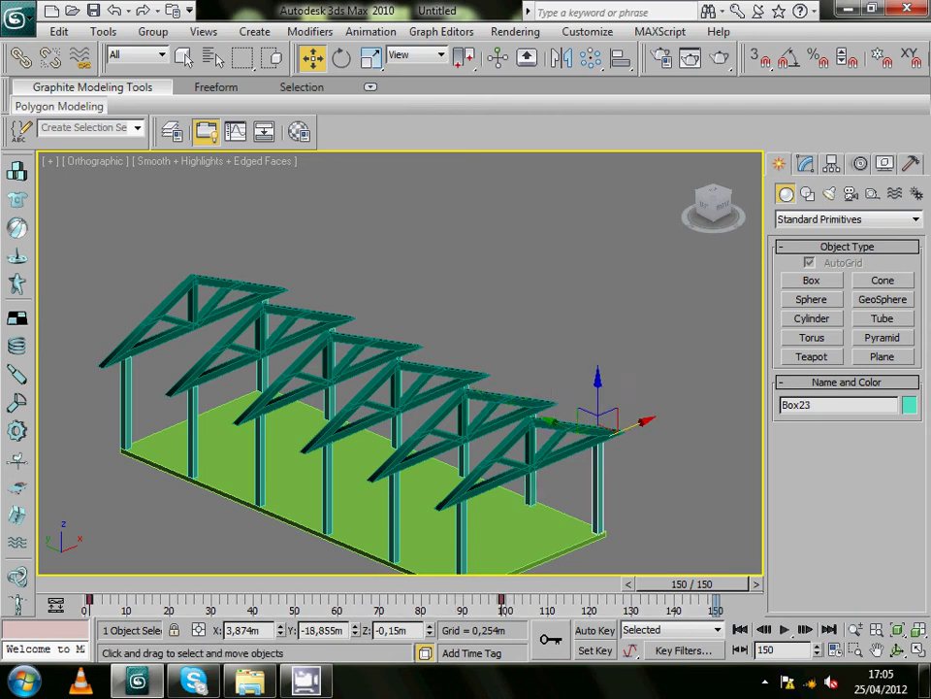
drag(89, 600, 552, 601)
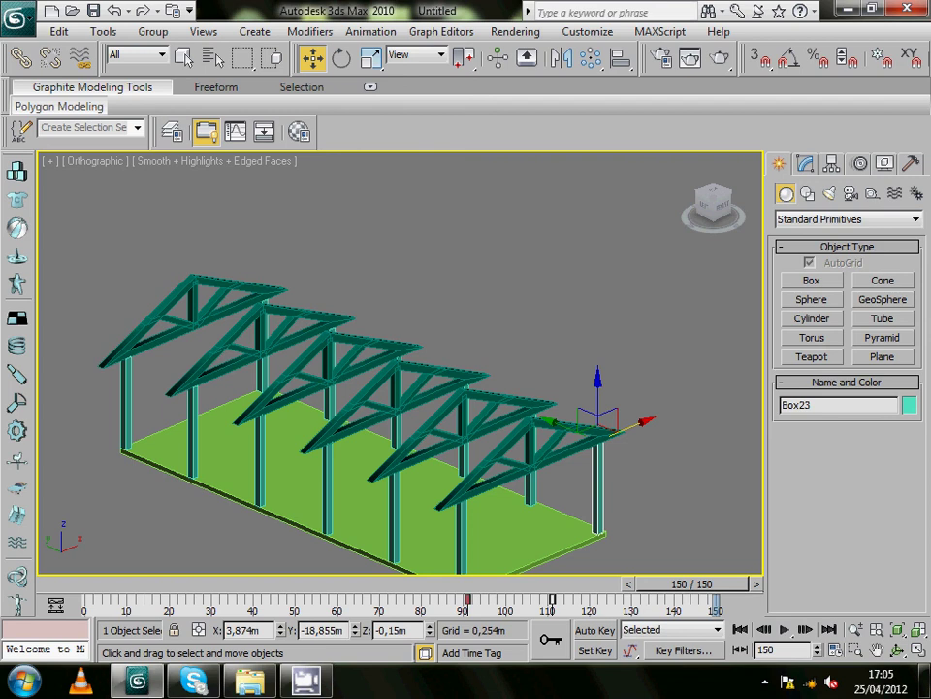
drag(466, 601, 506, 601)
mouse_move(691, 583)
mouse_down()
mouse_move(180, 584)
mouse_move(562, 583)
mouse_move(544, 583)
mouse_up()
- Extend the animation end time to frame 180 and deselect Box23
key(w)
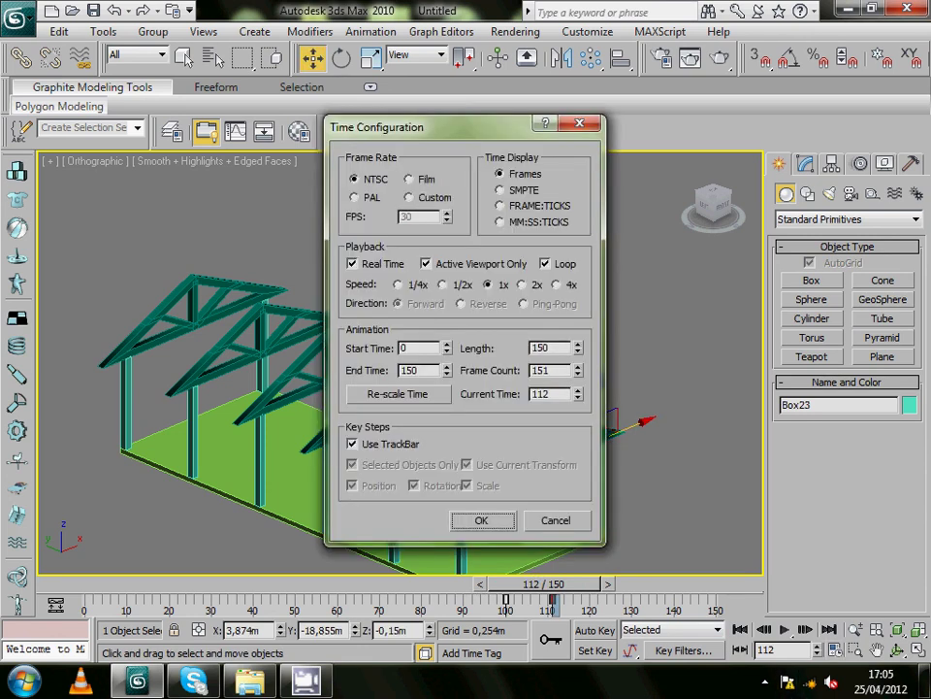
click(417, 369)
key(Tab)
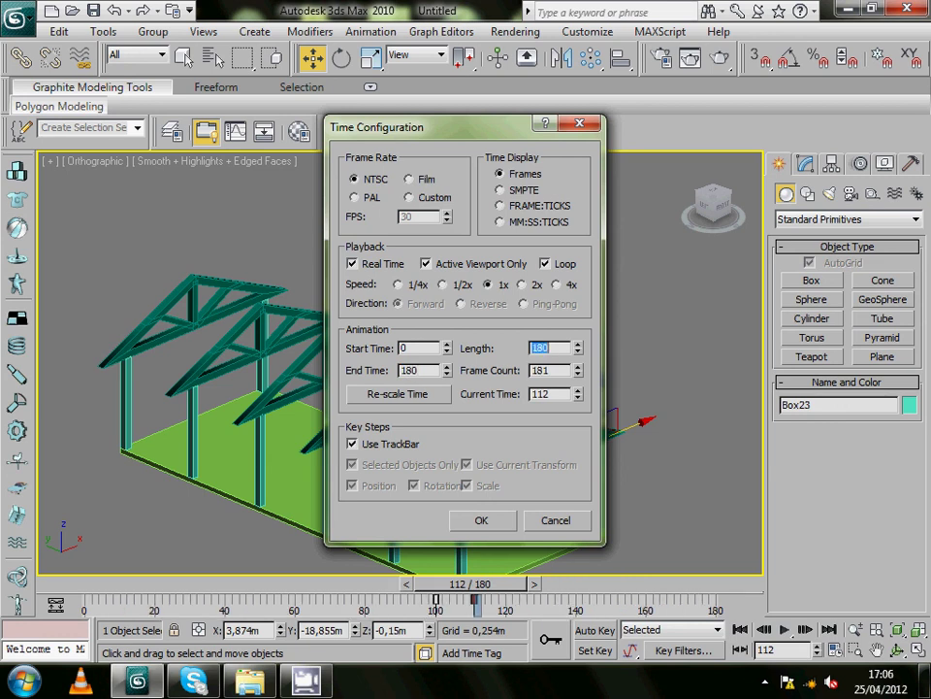
key(Return)
key(ctrl+d)
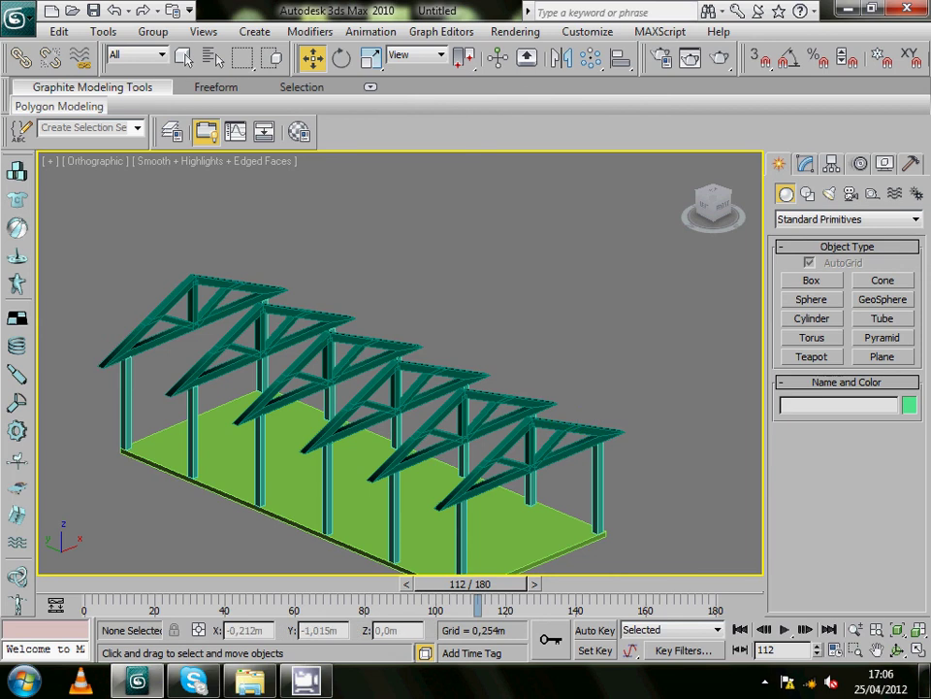
- Shift Line01 and Line02 keys later, to about frames 120–140 and 121–143
click(147, 321)
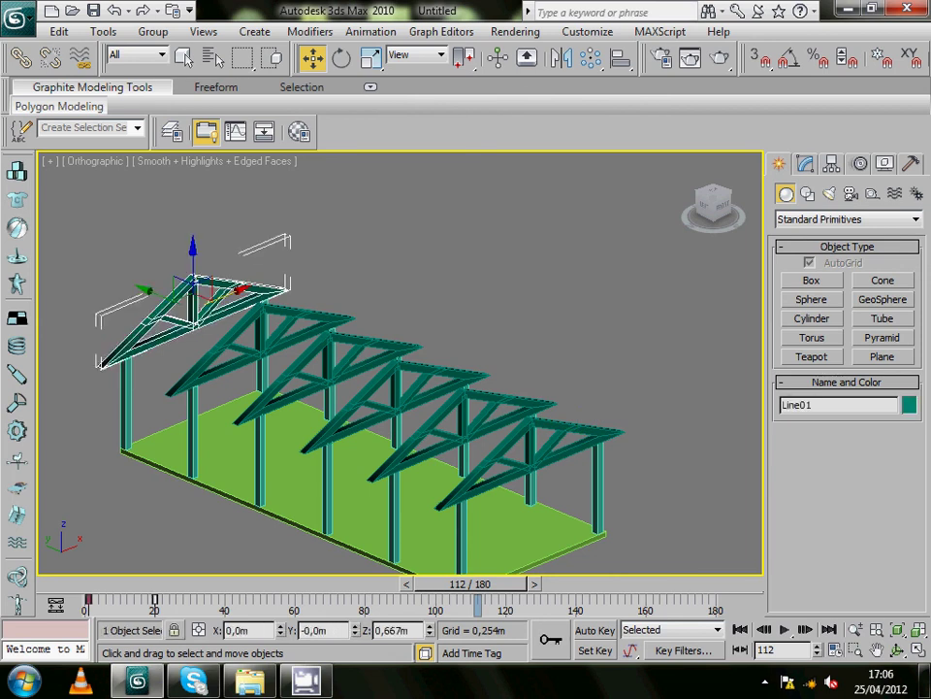
drag(83, 595, 173, 614)
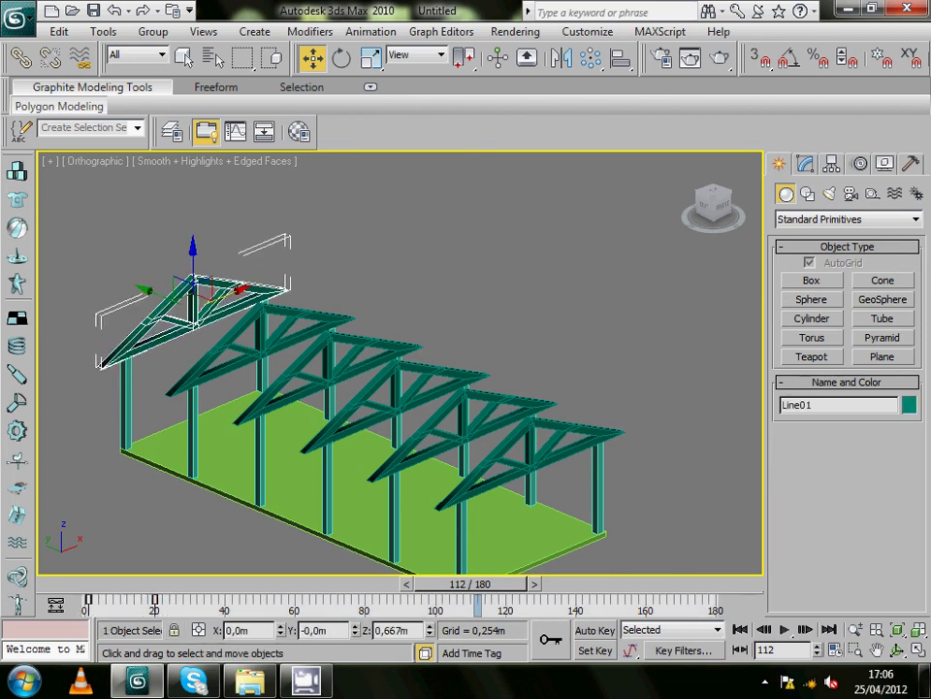
drag(88, 599, 507, 599)
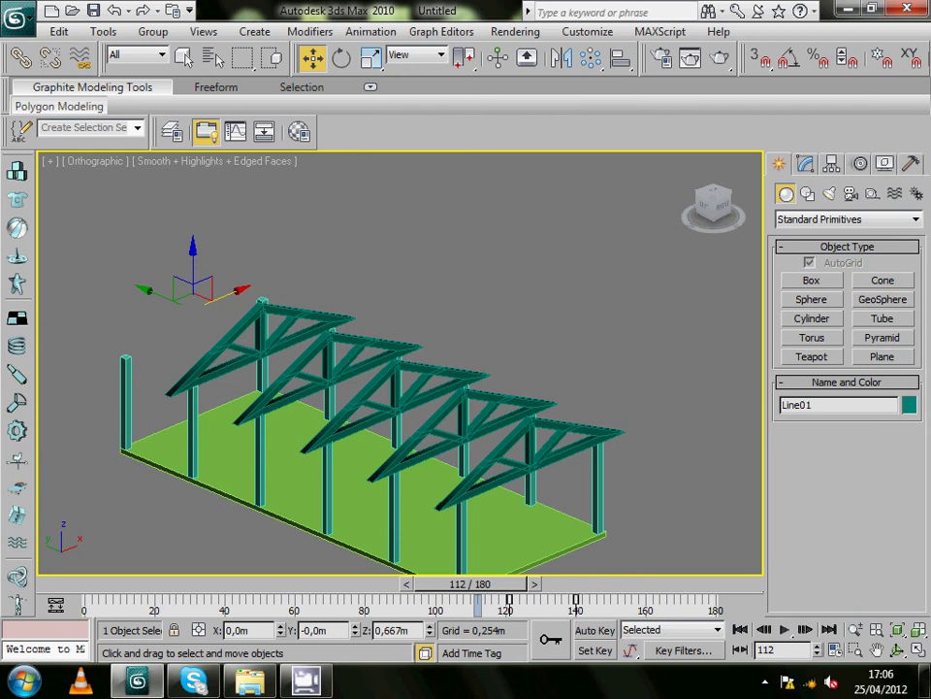
click(225, 342)
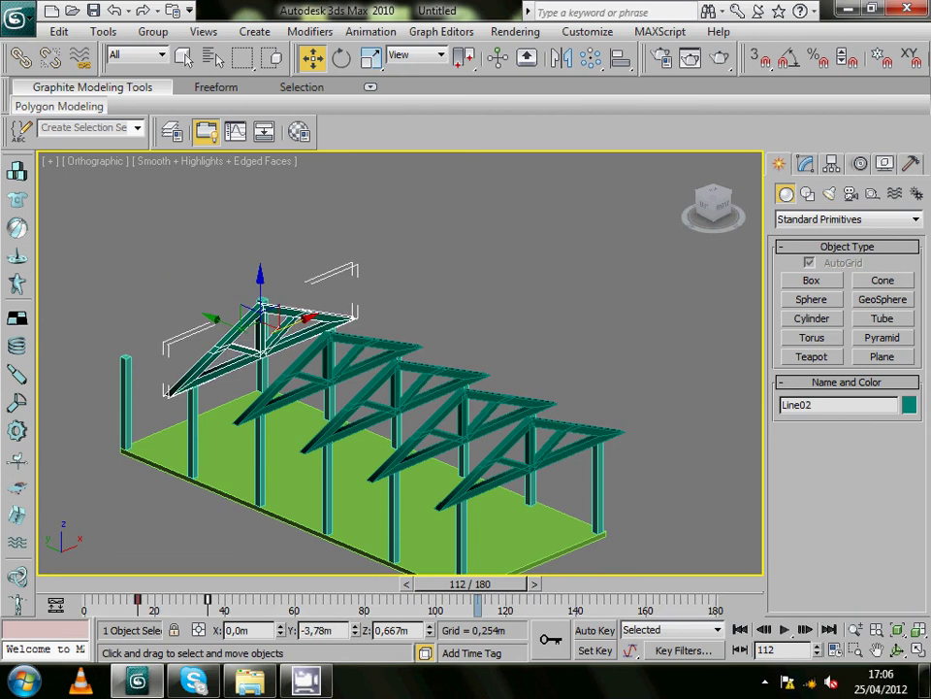
drag(133, 593, 212, 614)
drag(137, 598, 572, 599)
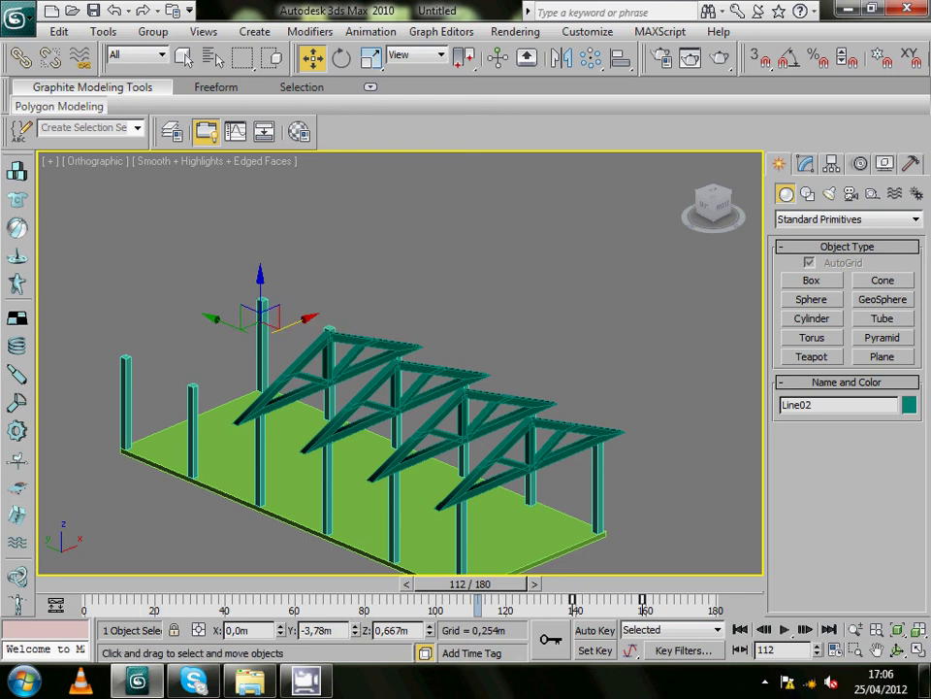
- Move Line03's keys later so they end around frame 159
click(291, 374)
mouse_move(243, 593)
mouse_down()
mouse_move(171, 611)
mouse_move(650, 599)
mouse_move(642, 598)
mouse_up()
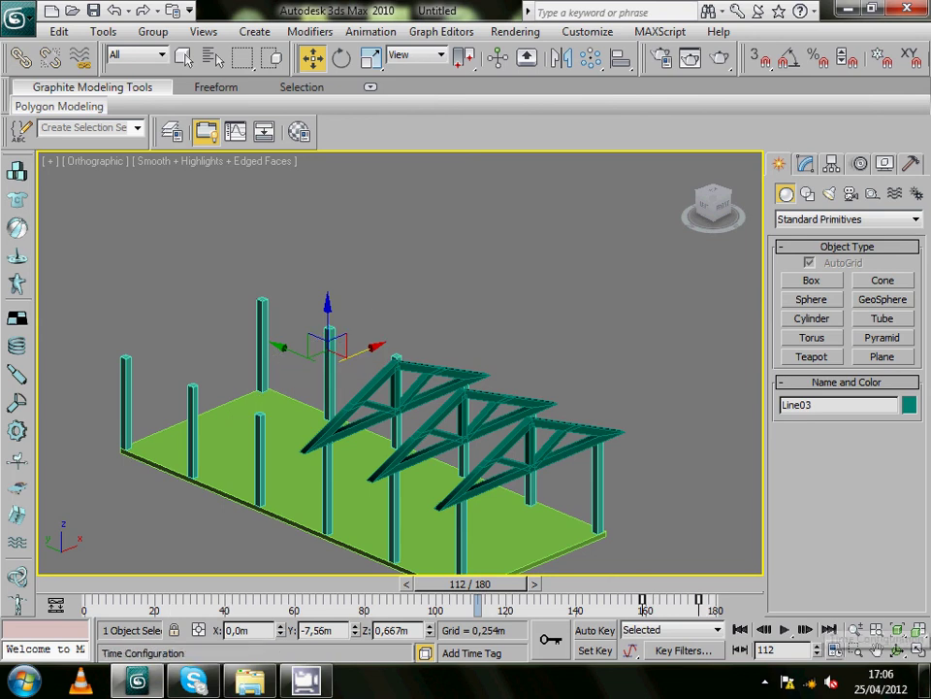
click(840, 649)
- Set the animation end time to frame 250
click(419, 370)
text(250)
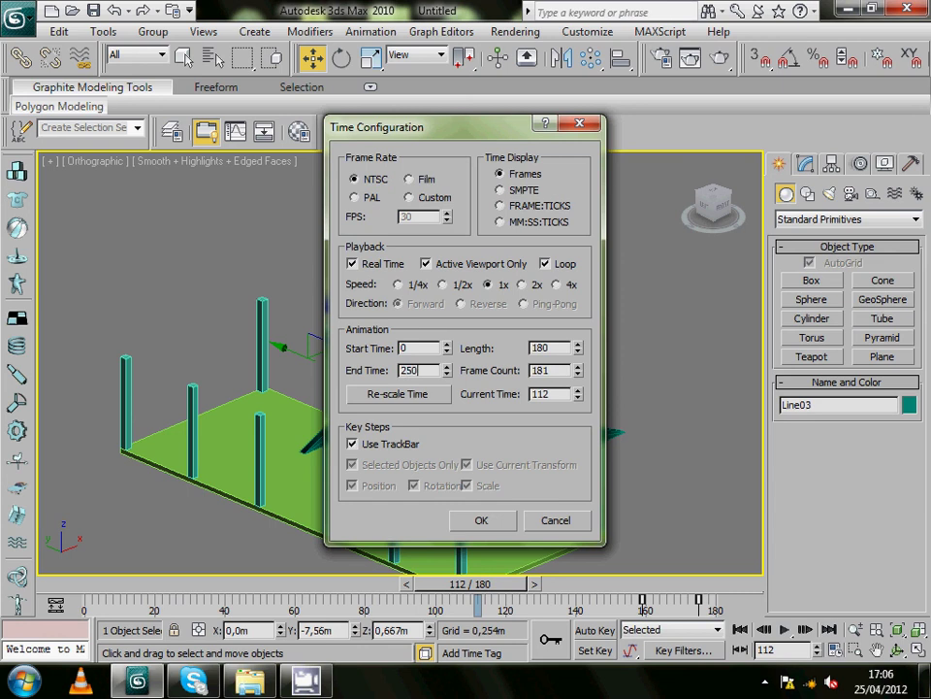
key(Tab)
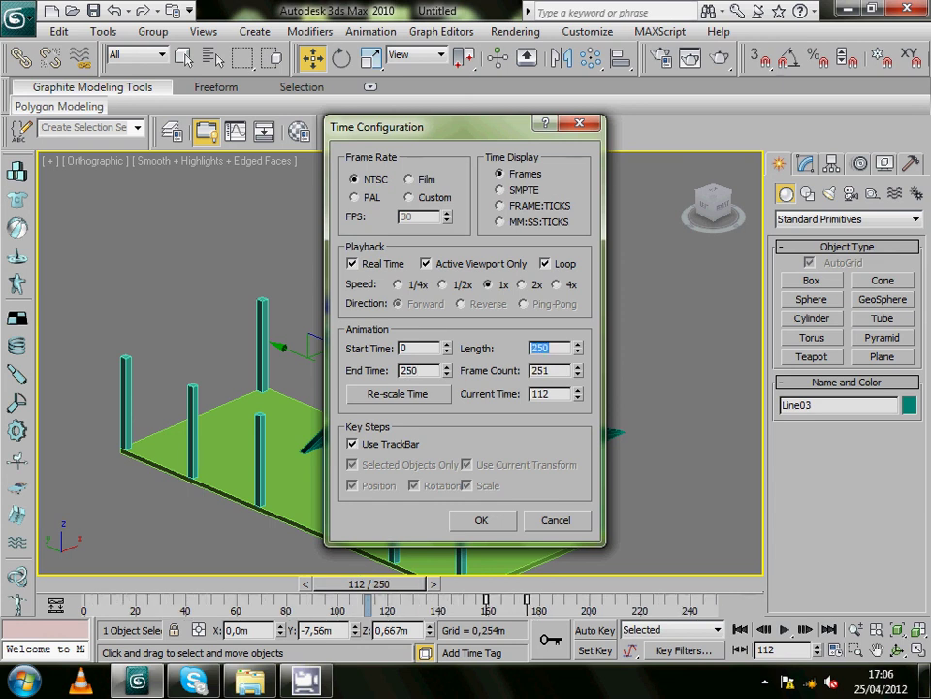
key(Return)
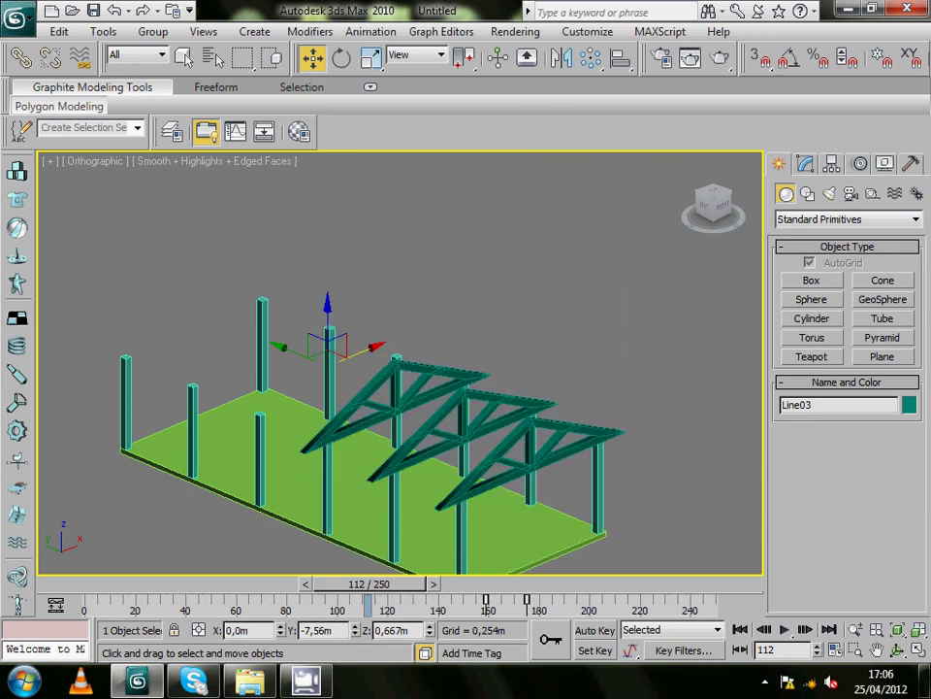
- Push the Line04, Line05 and Line06 truss keys later, up to about frame 225
shift+drag(326, 342, 396, 367)
shift+drag(214, 600, 499, 599)
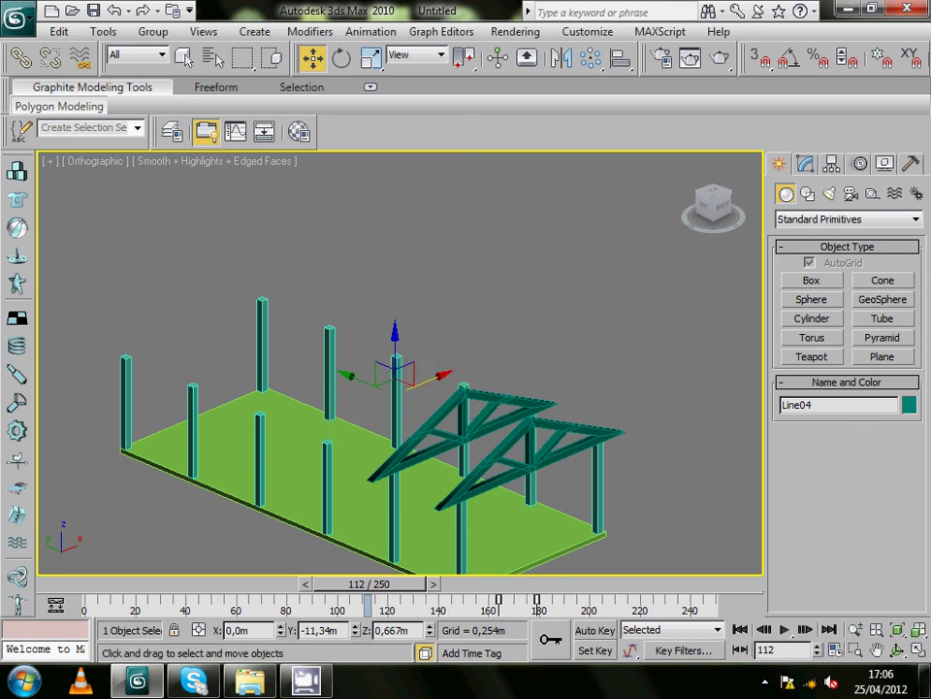
click(464, 398)
mouse_move(271, 594)
mouse_down()
mouse_move(150, 615)
mouse_move(547, 599)
mouse_up()
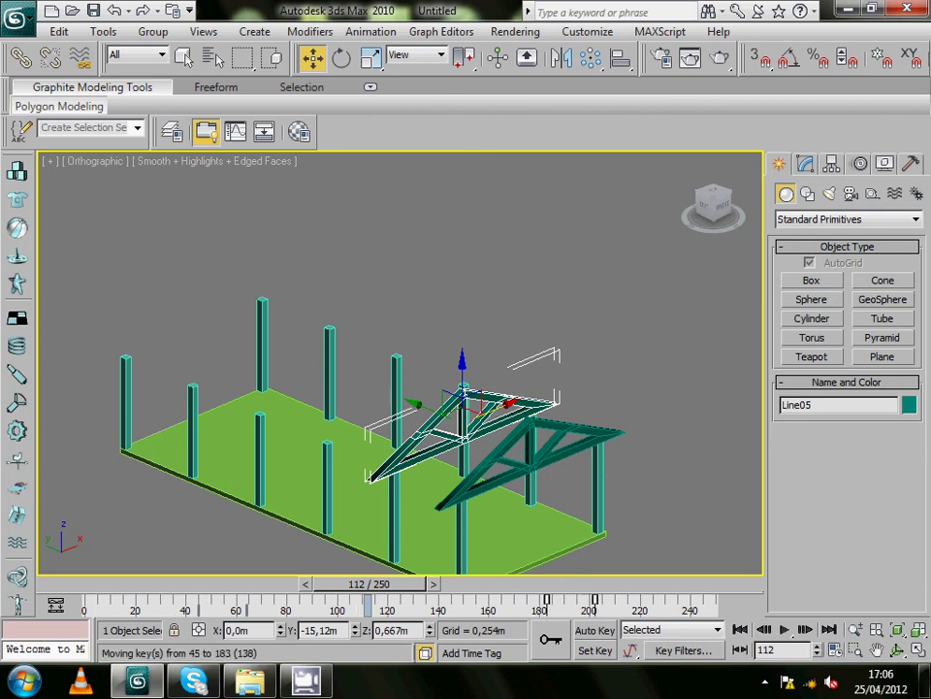
click(572, 426)
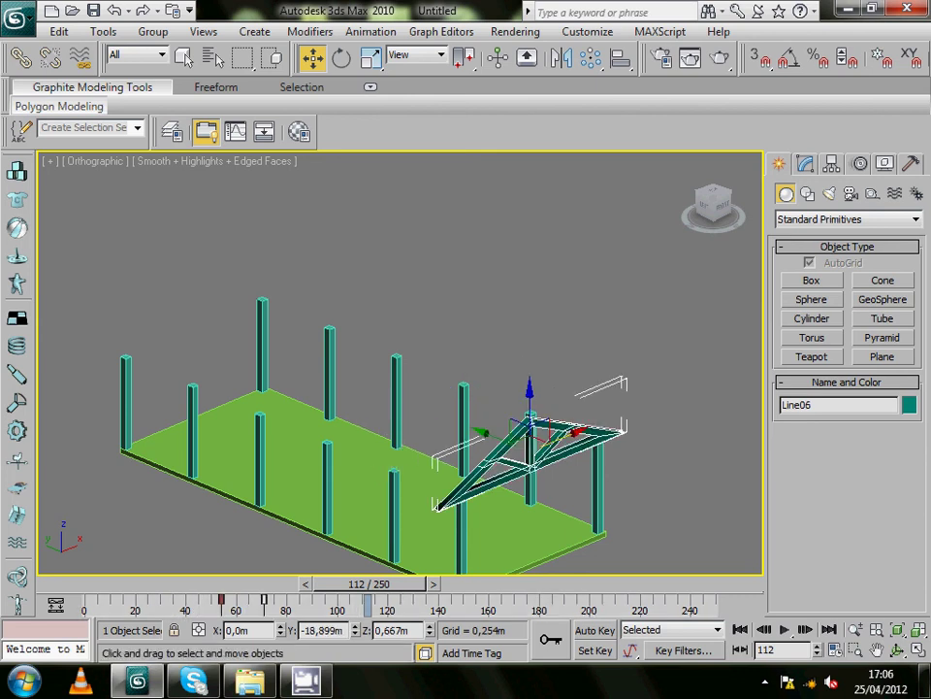
mouse_move(285, 595)
mouse_down()
mouse_move(212, 615)
mouse_move(607, 600)
mouse_up()
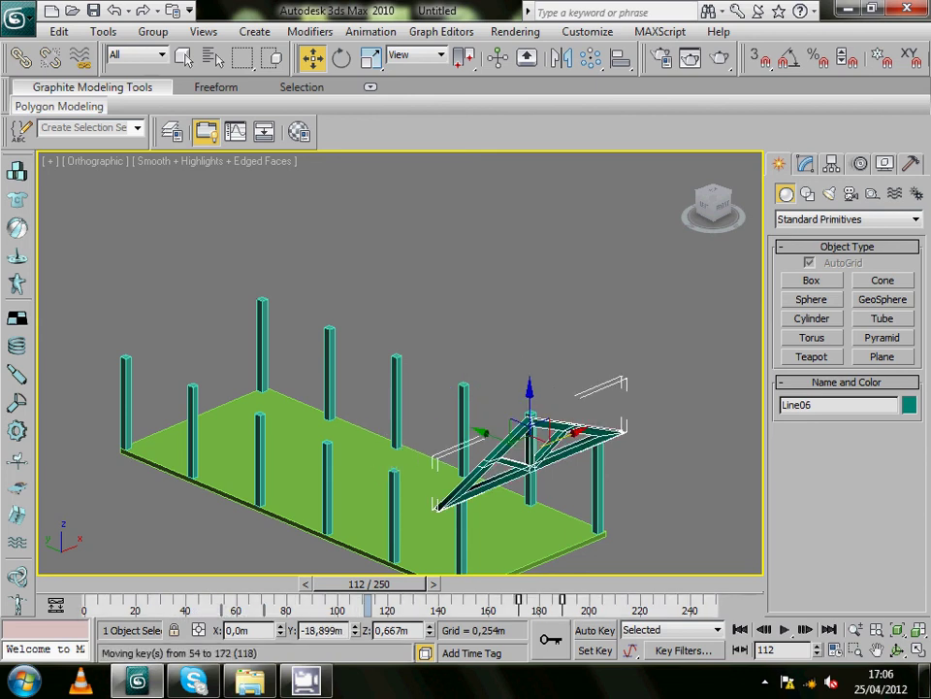
key(ctrl+d)
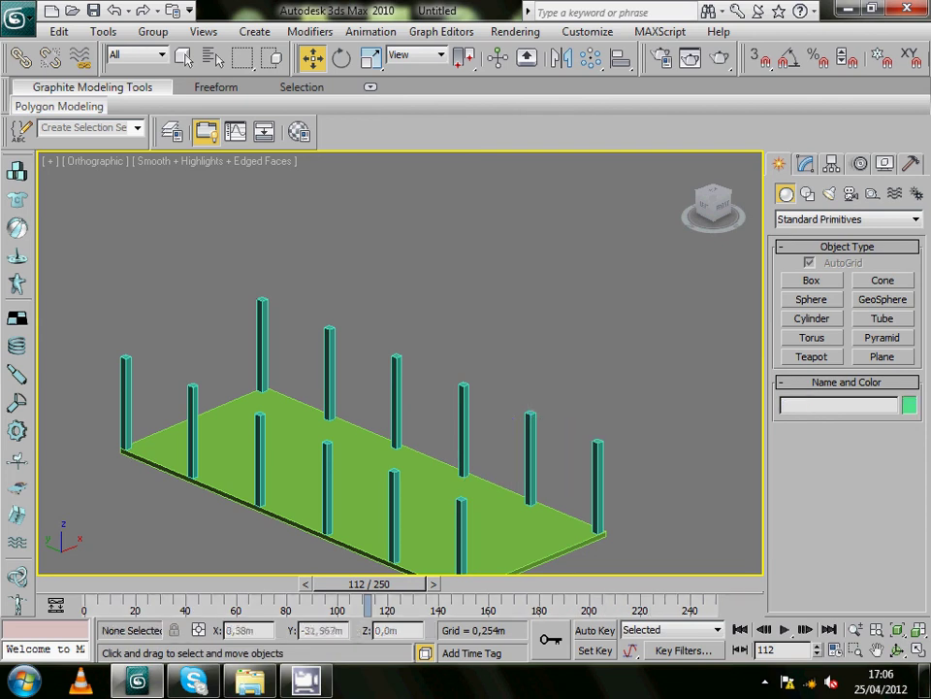
- Return to frame 0 and play the 250-frame build-up animation
drag(369, 583, 92, 583)
key(w)
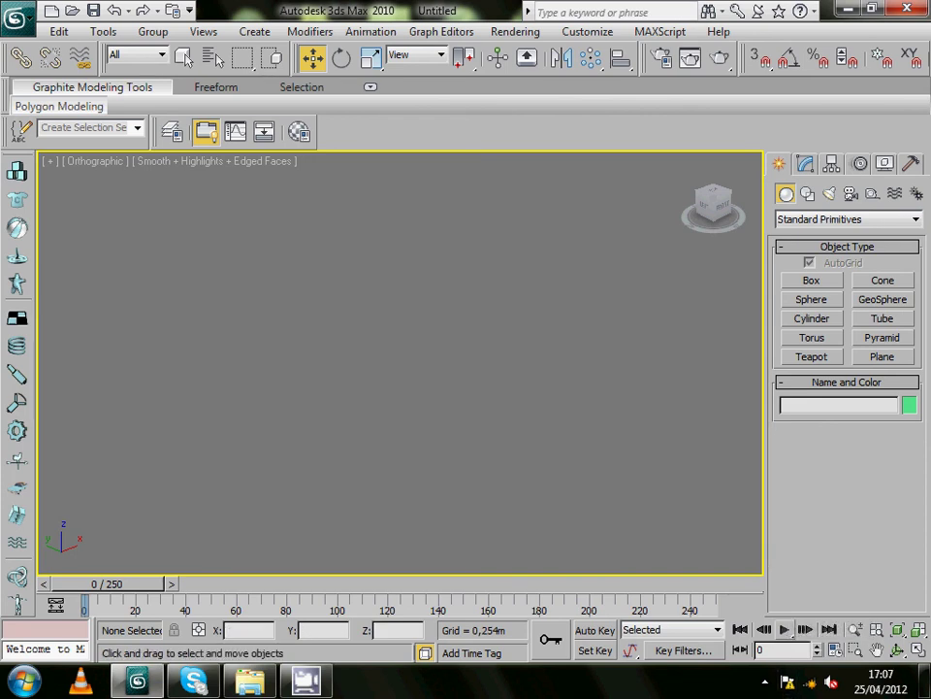
click(785, 629)
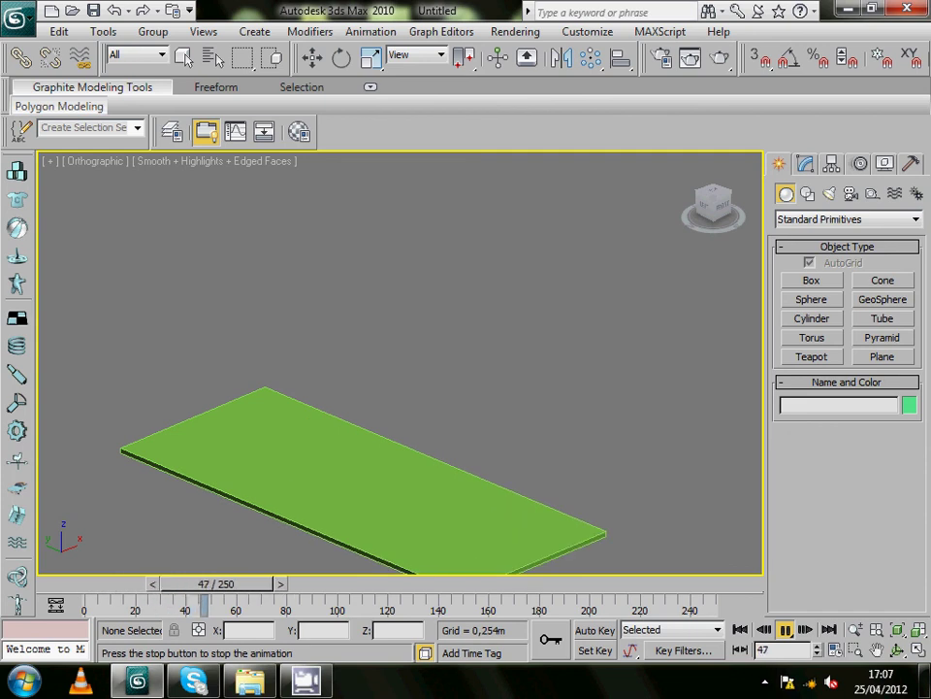